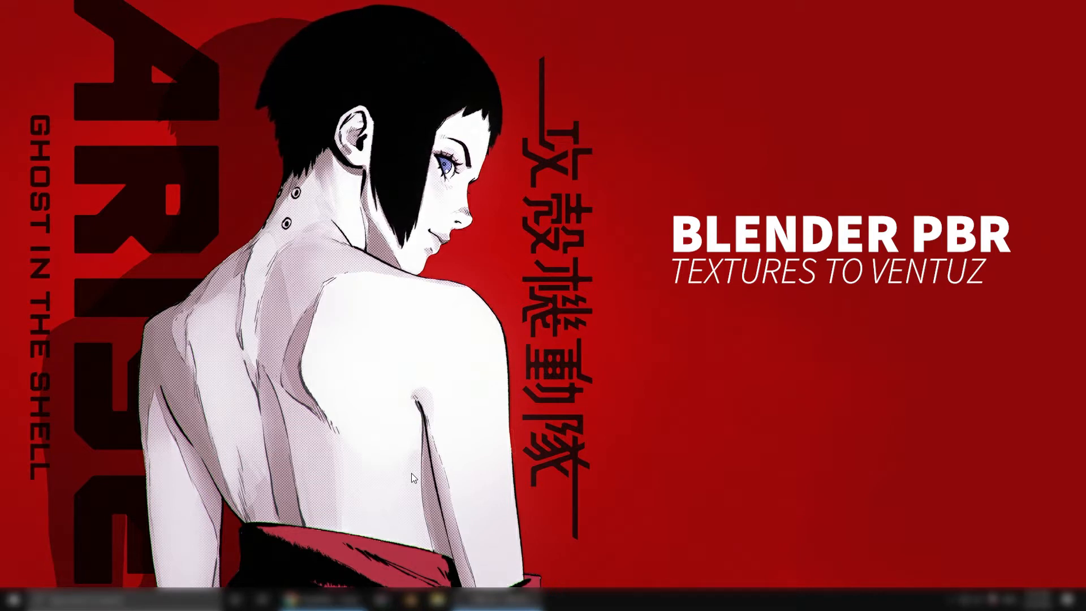
Switch to the browser, examine the SimpleBake product page's description, videos and change log, and minimize it.
left_click(323, 598)
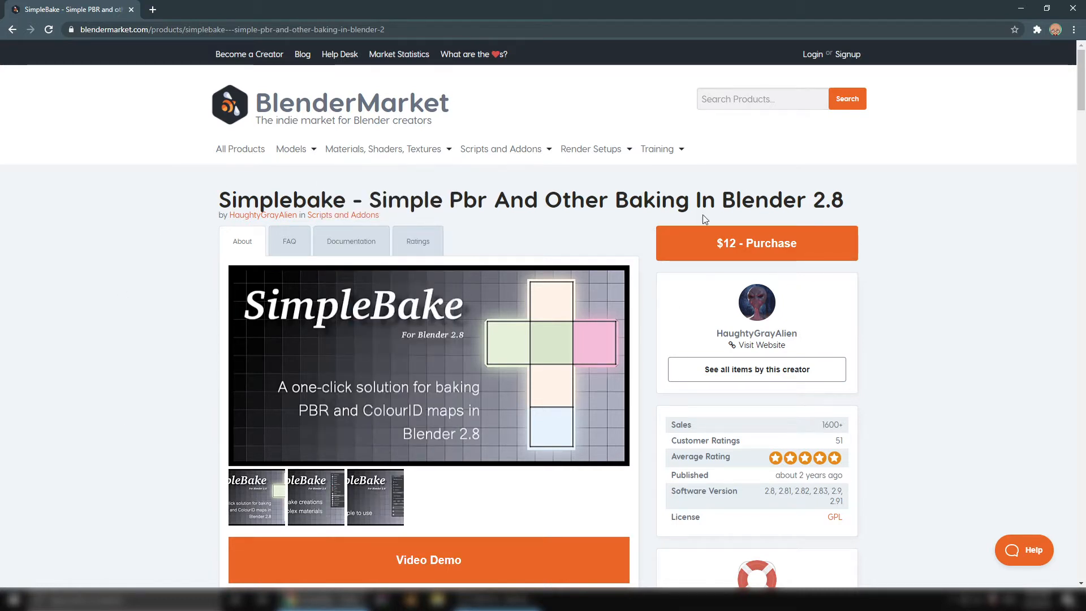
left_click_drag(226, 199, 802, 201)
left_click(940, 242)
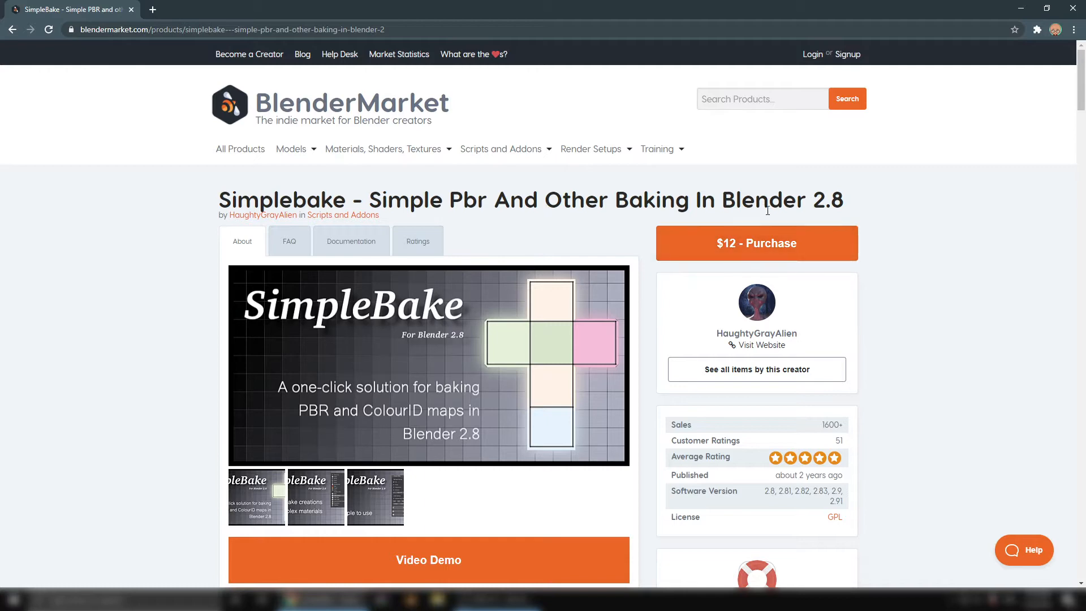
scroll(899, 314, "down", 6)
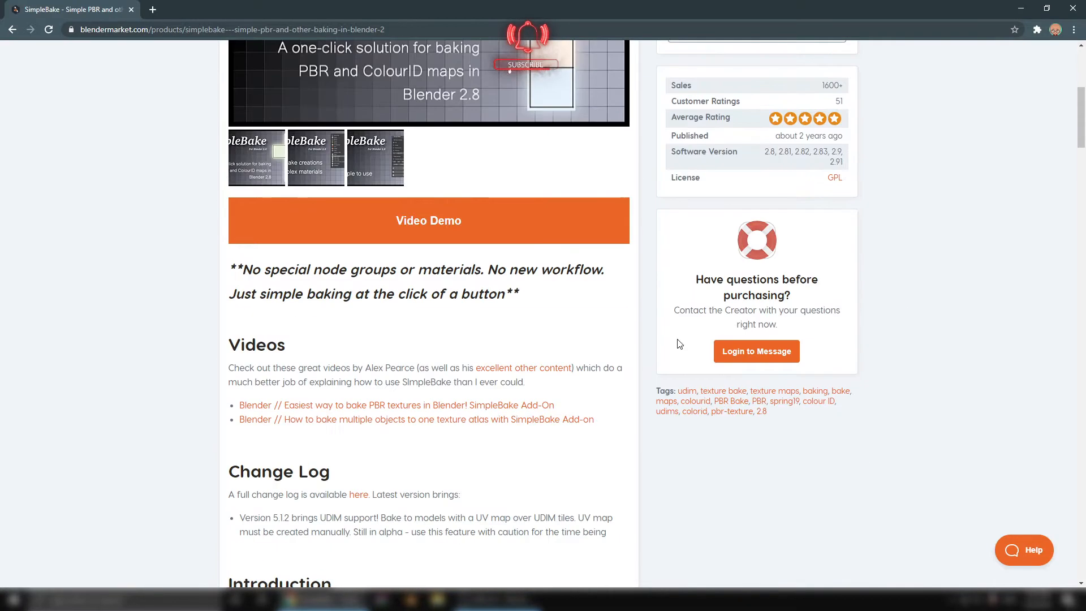
scroll(444, 352, "down", 2)
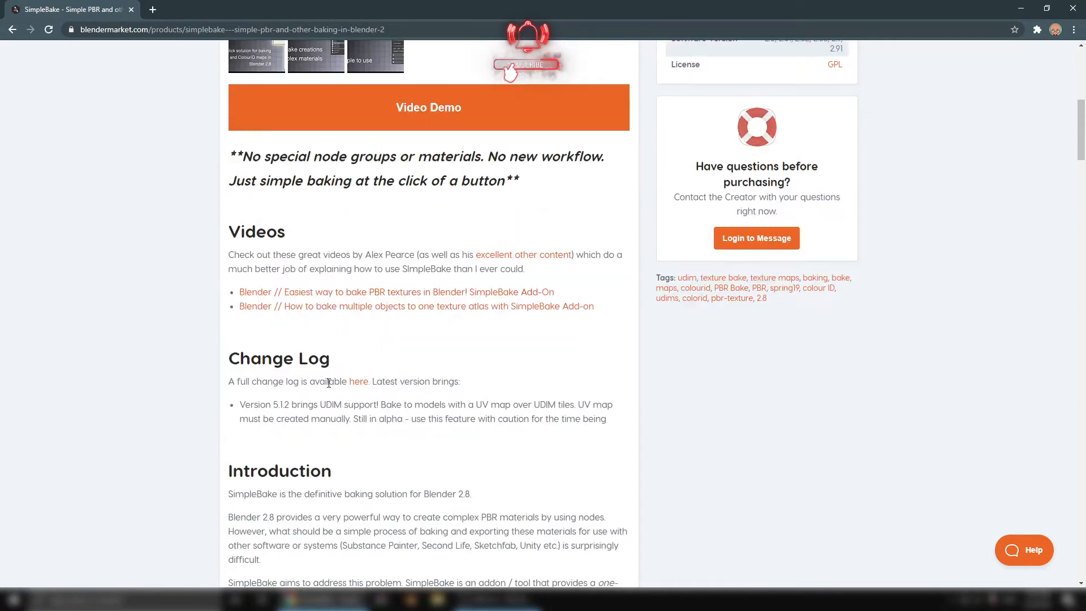
left_click_drag(268, 254, 423, 331)
left_click(217, 287)
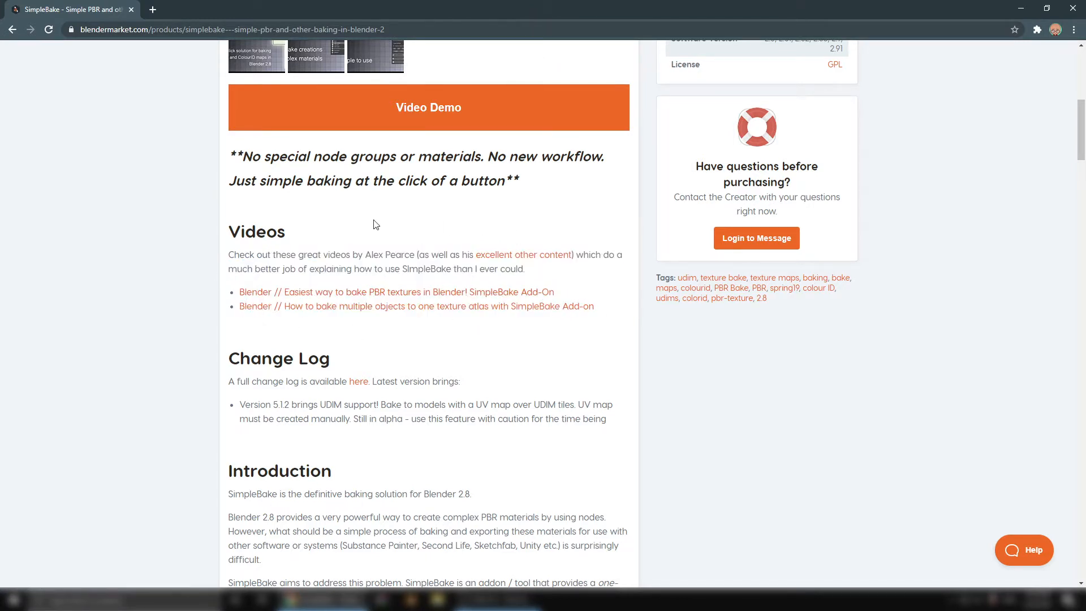
left_click(1028, 11)
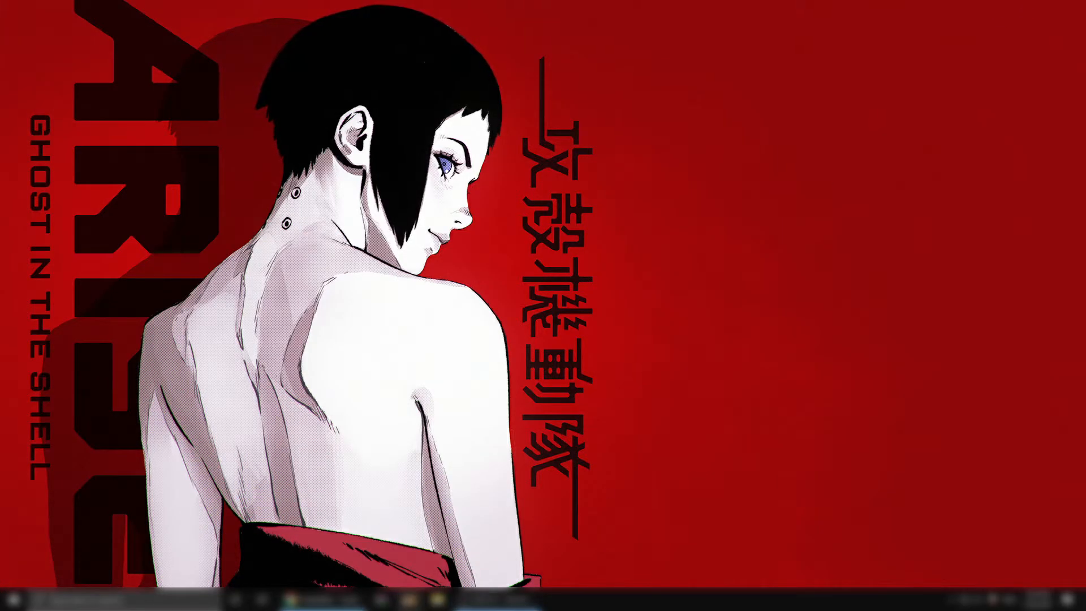
Start Blender, dismiss the splash screen and delete the default camera, cube and light.
left_click(410, 599)
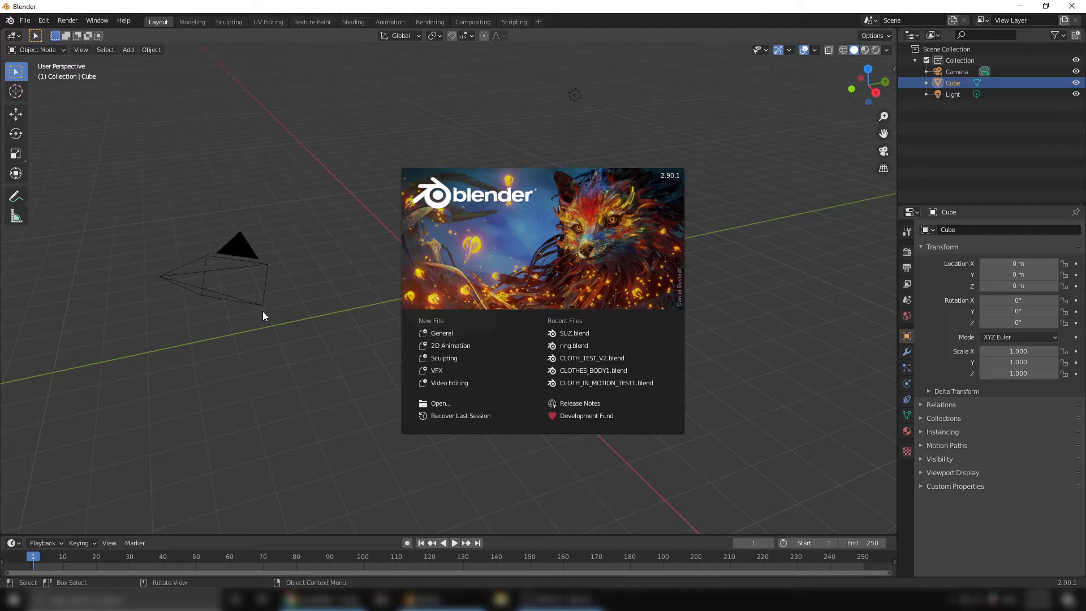
left_click(325, 133)
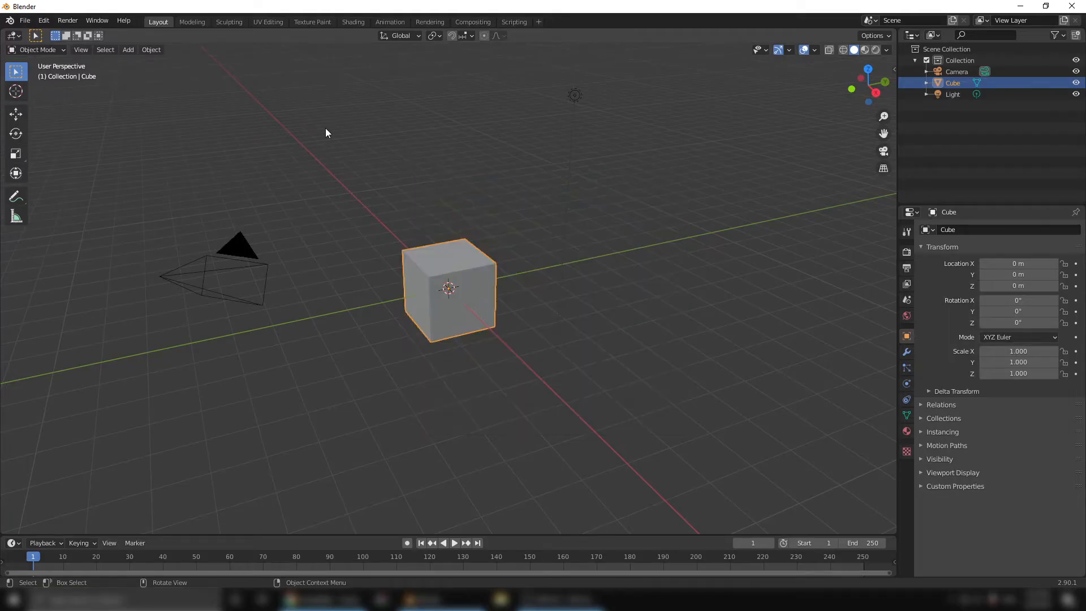
left_click_drag(183, 73, 701, 393)
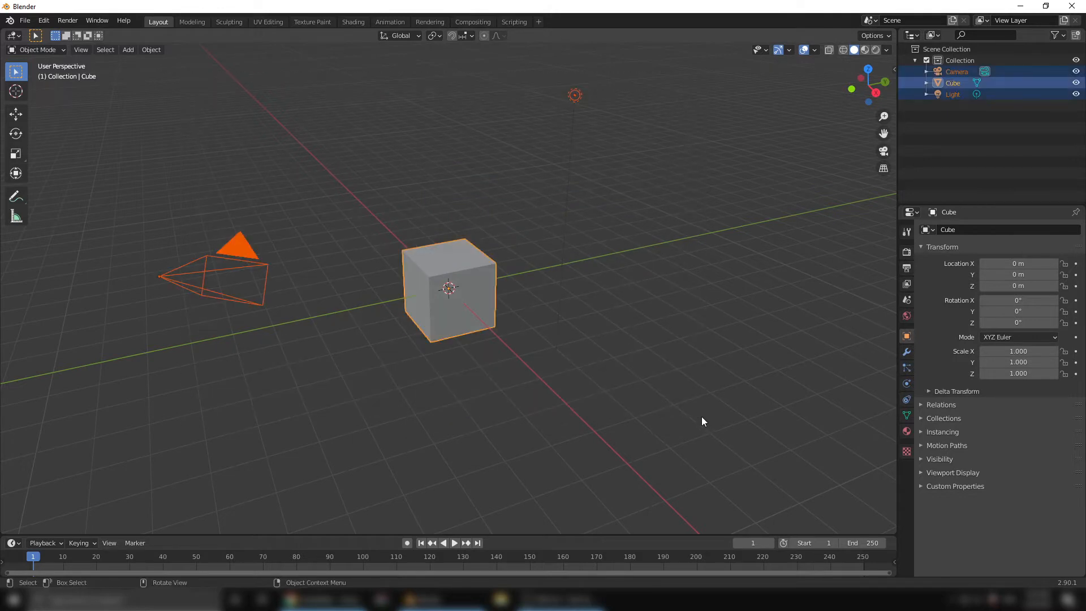
key("Delete")
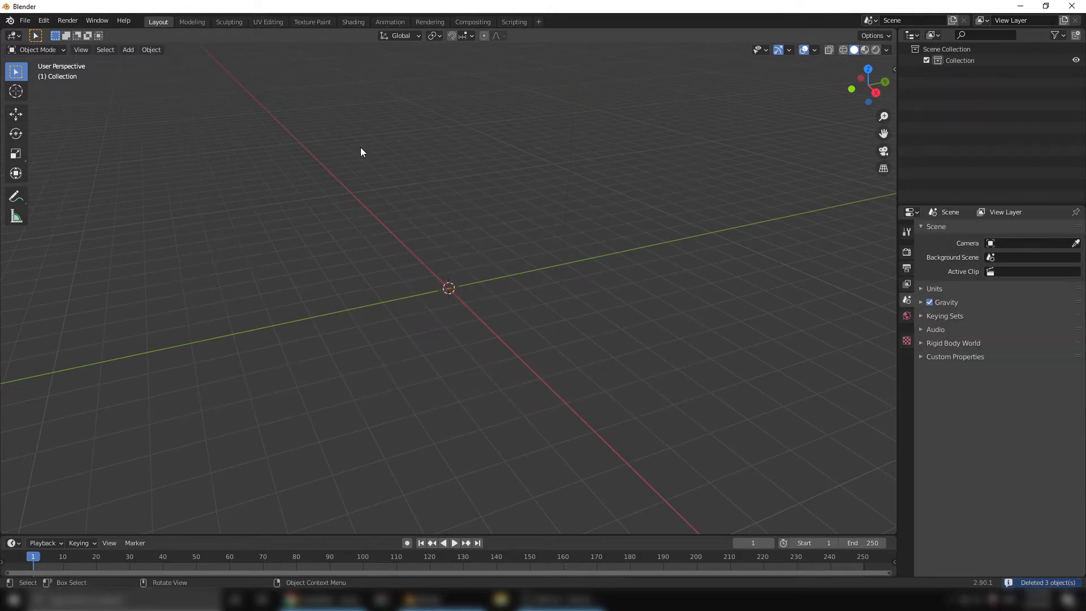
left_click_drag(181, 134, 641, 397)
Add a Monkey mesh to the empty scene.
left_click(128, 53)
mouse_move(127, 59)
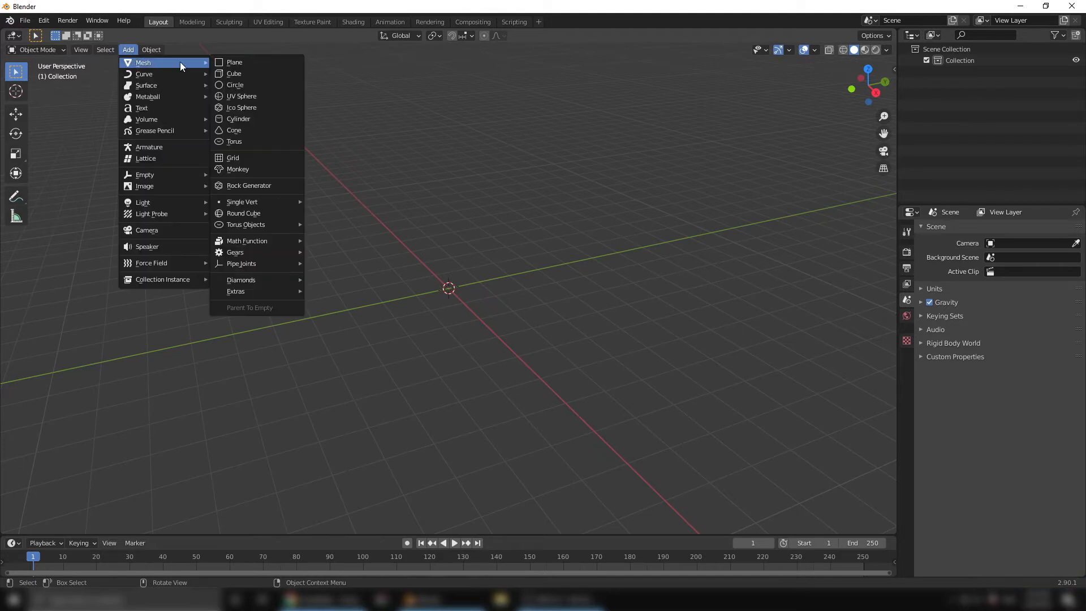
left_click(239, 171)
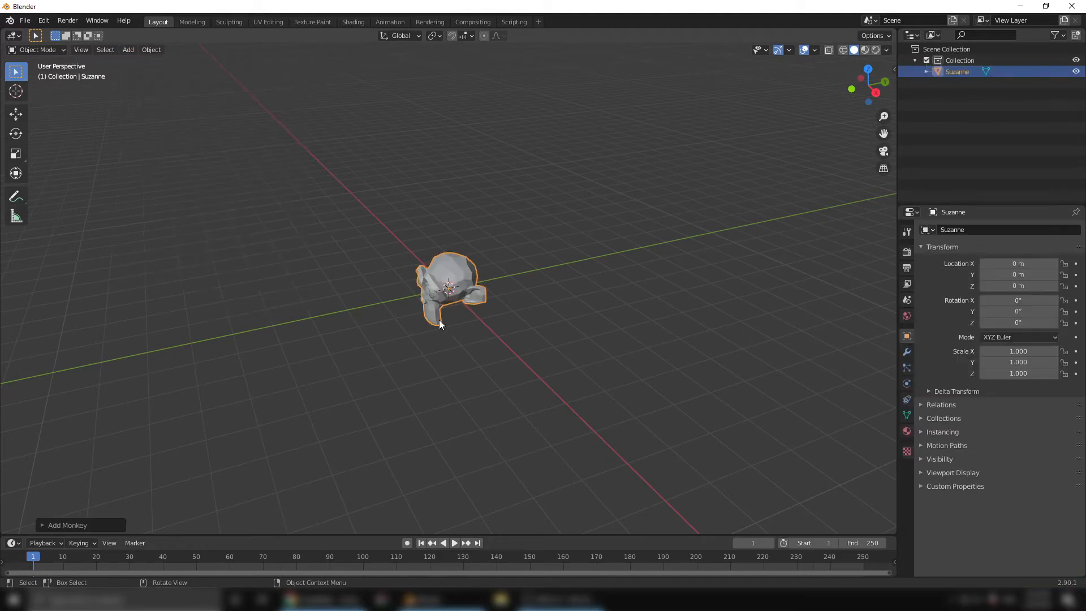
Give the monkey head a Subdivision Surface modifier with a viewport level of 2 and apply it.
middle_click_drag(439, 320, 502, 308)
scroll(487, 285, "up", 6)
scroll(502, 308, "up", 5)
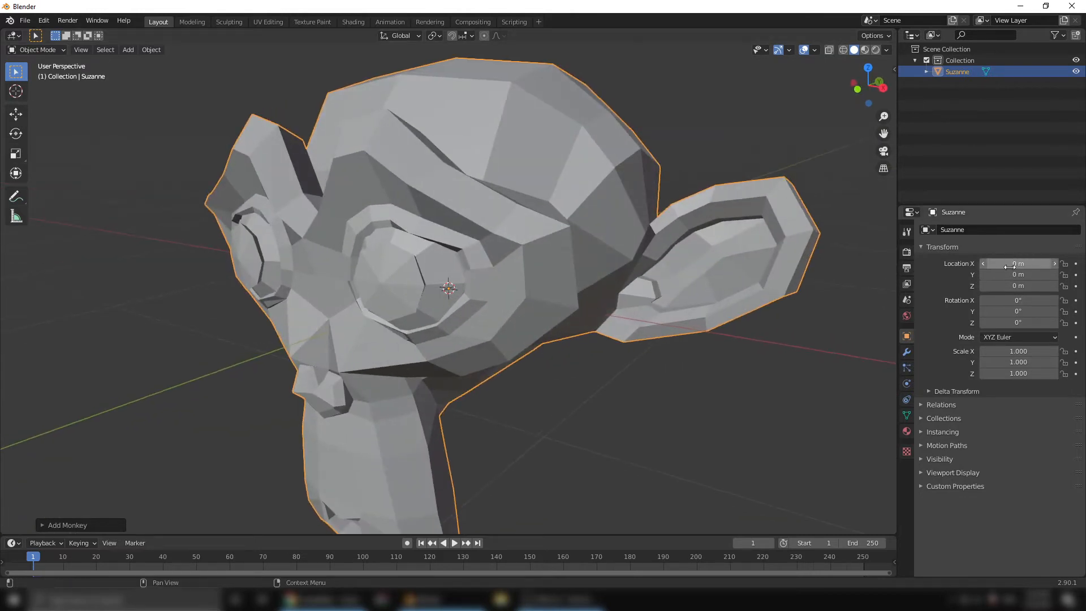
left_click(907, 352)
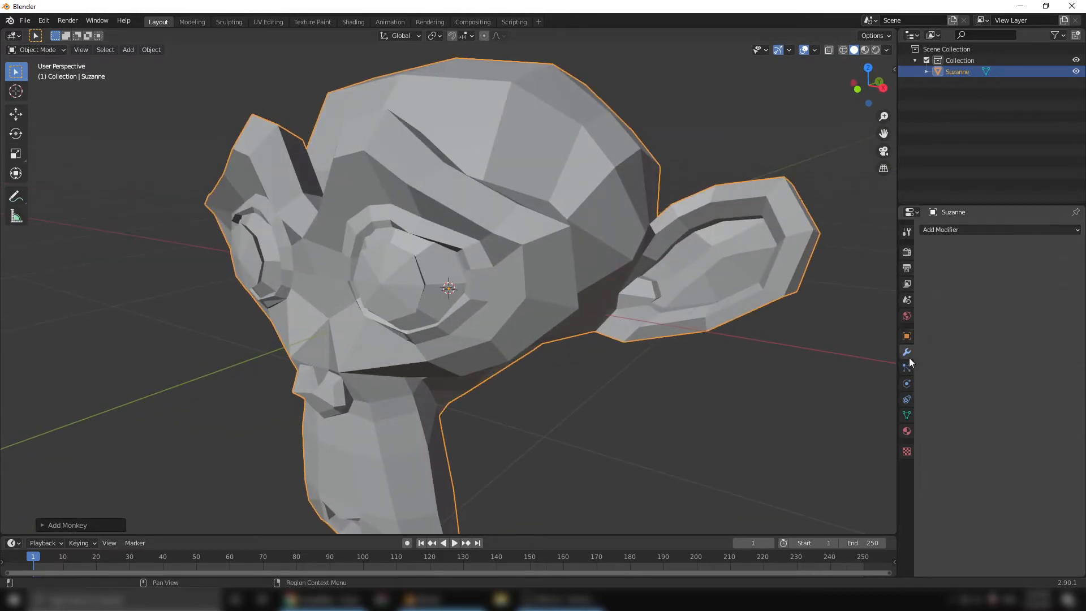
left_click(970, 230)
left_click(867, 417)
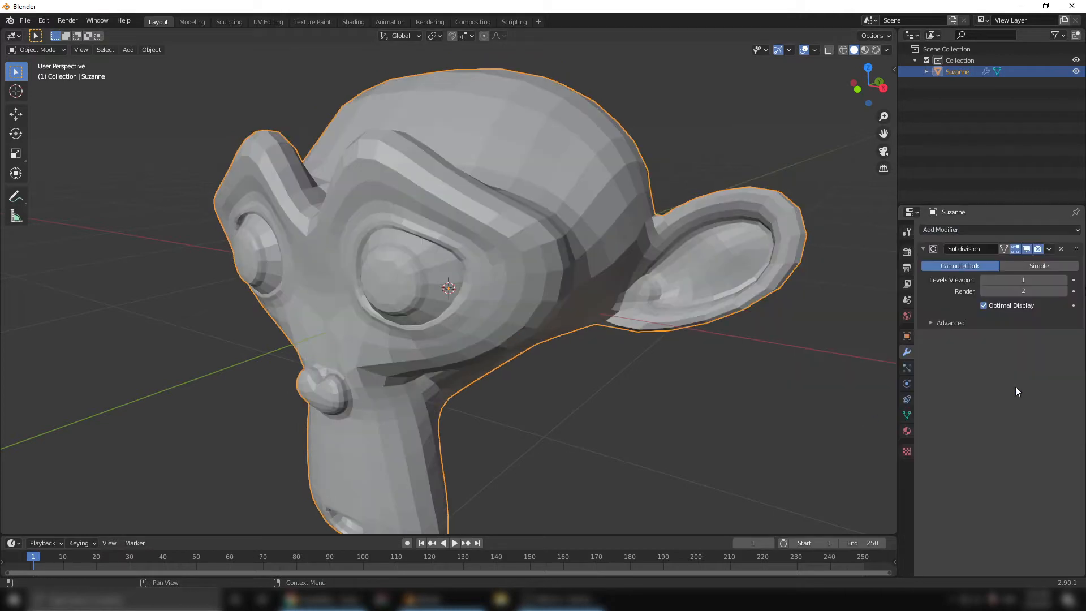
left_click(1063, 281)
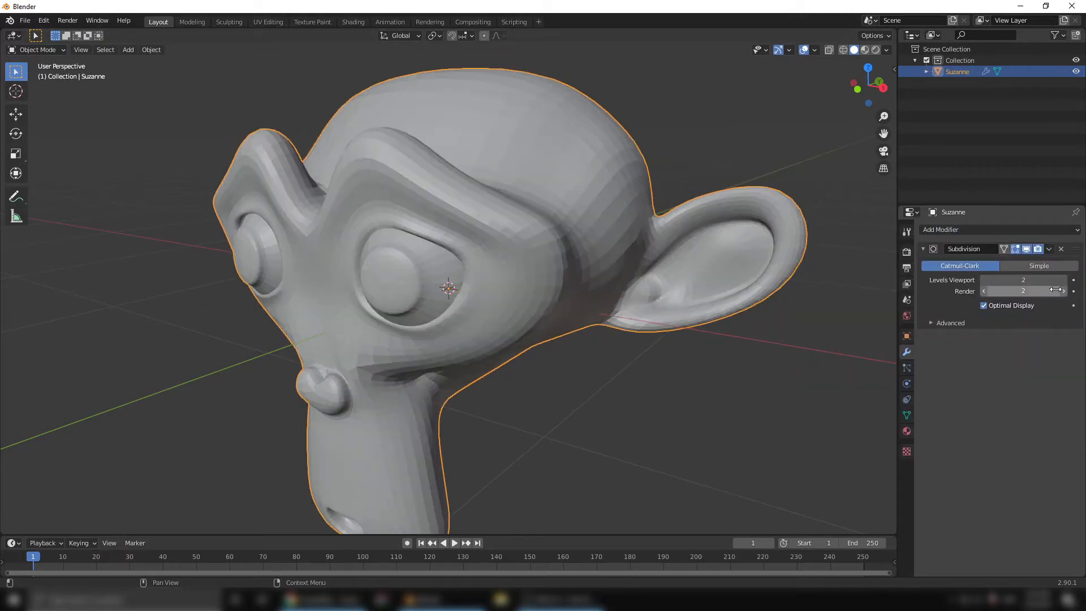
left_click(1049, 248)
left_click(998, 261)
Shade the monkey head smooth.
right_click(544, 237)
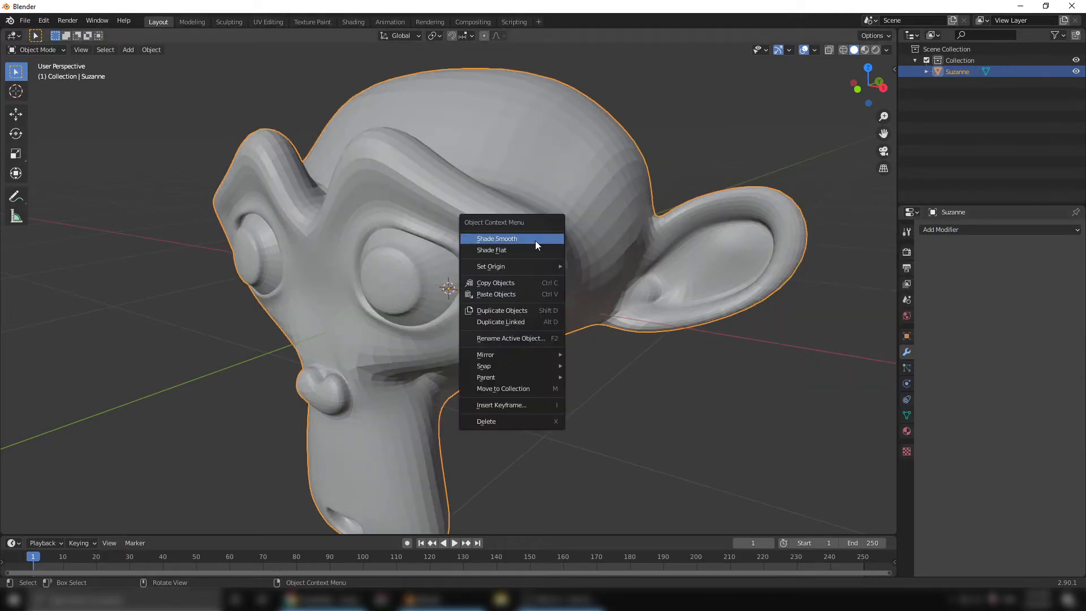
left_click(535, 240)
scroll(498, 272, "down", 5)
middle_click_drag(468, 317, 479, 184)
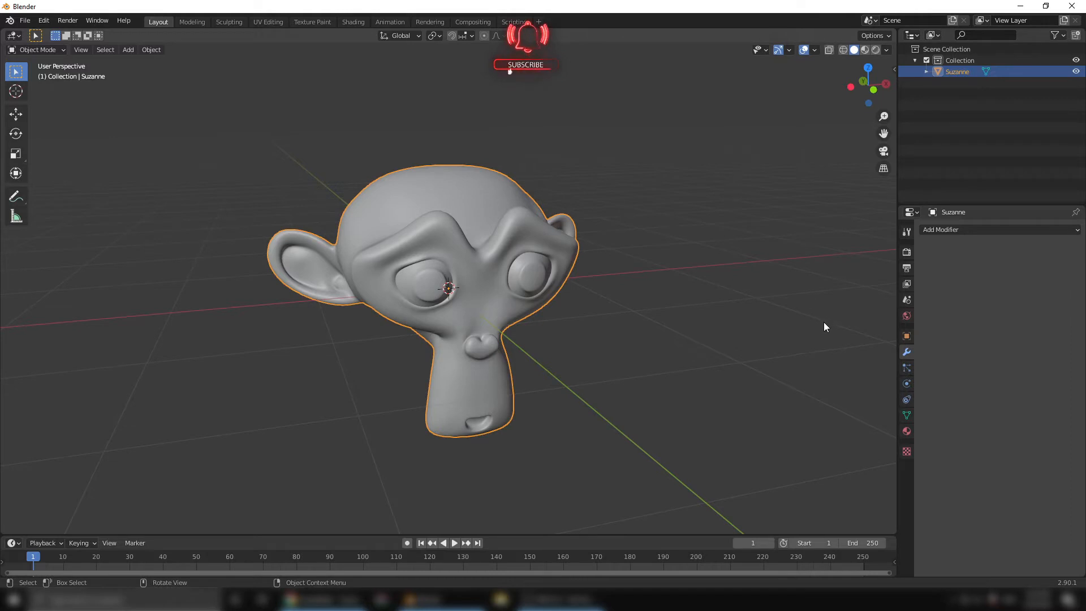
Examine the Simple Bake options in the render properties, from PBR bake settings to texture, export and UV settings.
left_click(907, 252)
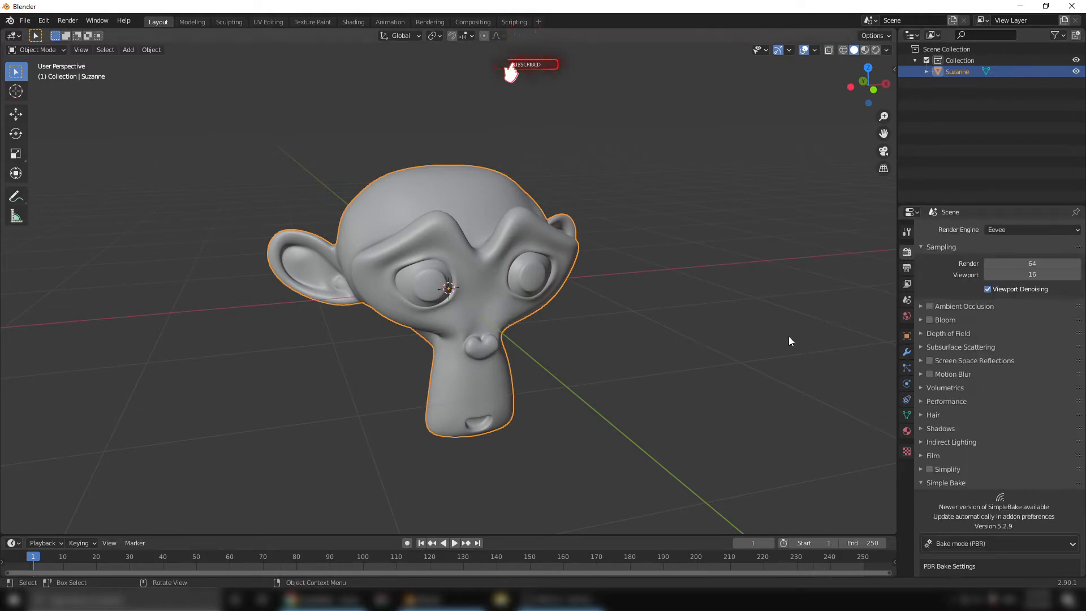
scroll(956, 409, "down", 10)
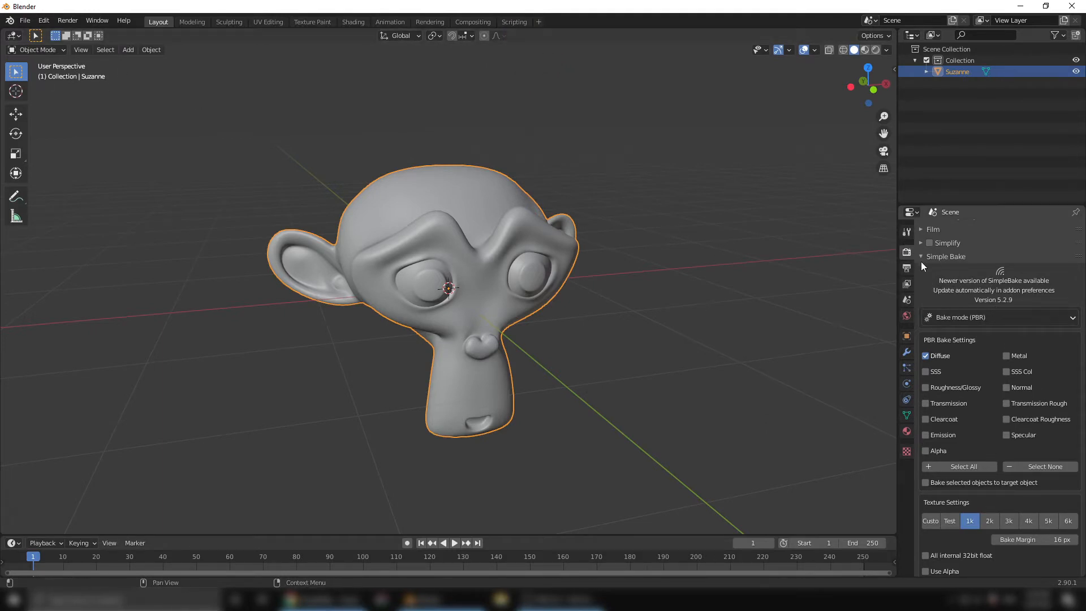
scroll(981, 322, "down", 3)
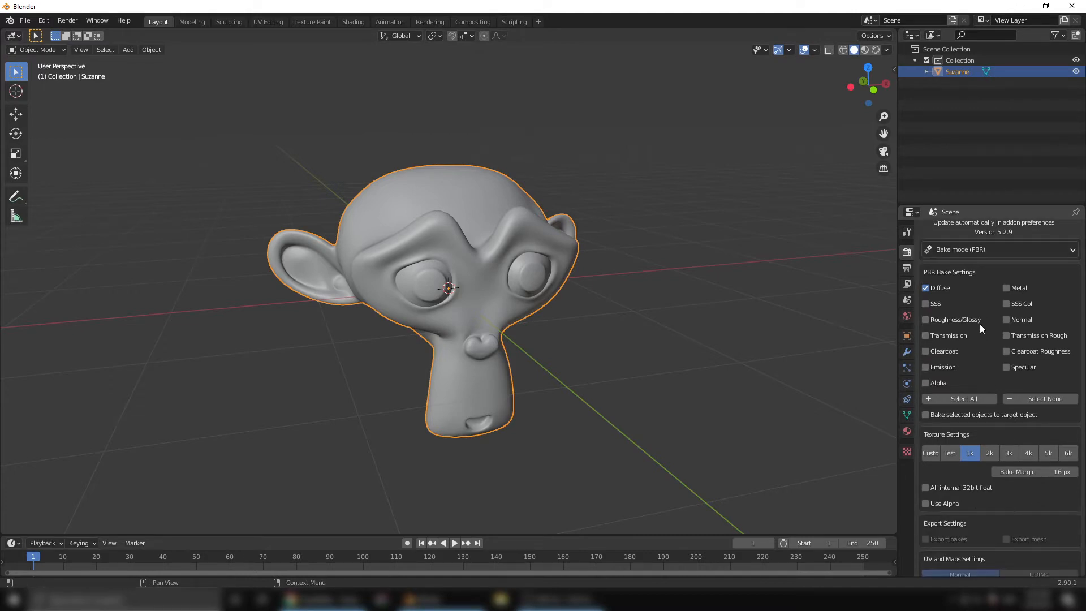
scroll(980, 323, "up", 3)
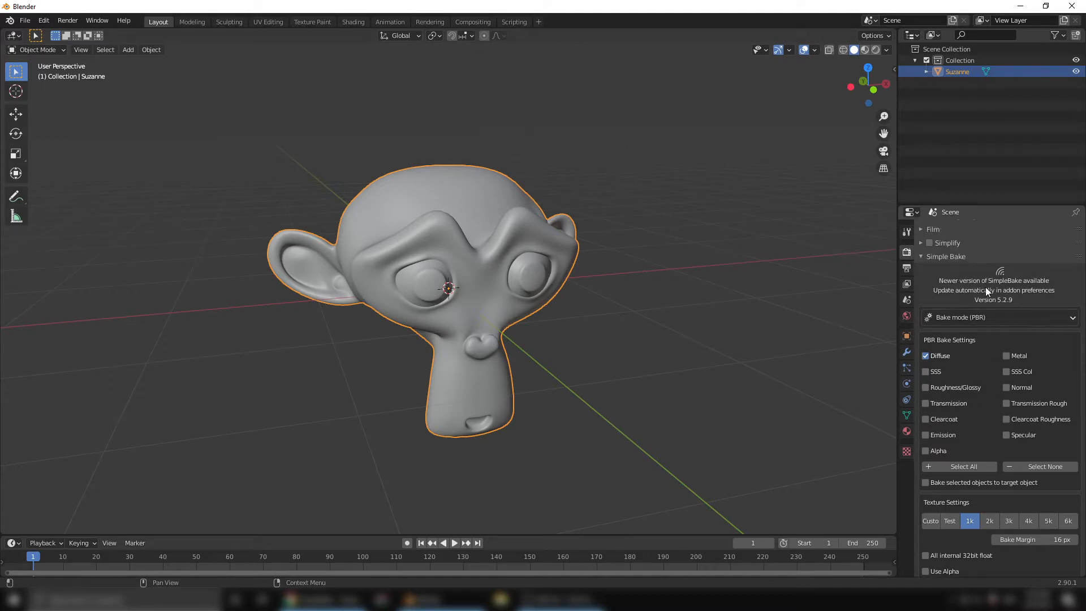
scroll(989, 379, "down", 14)
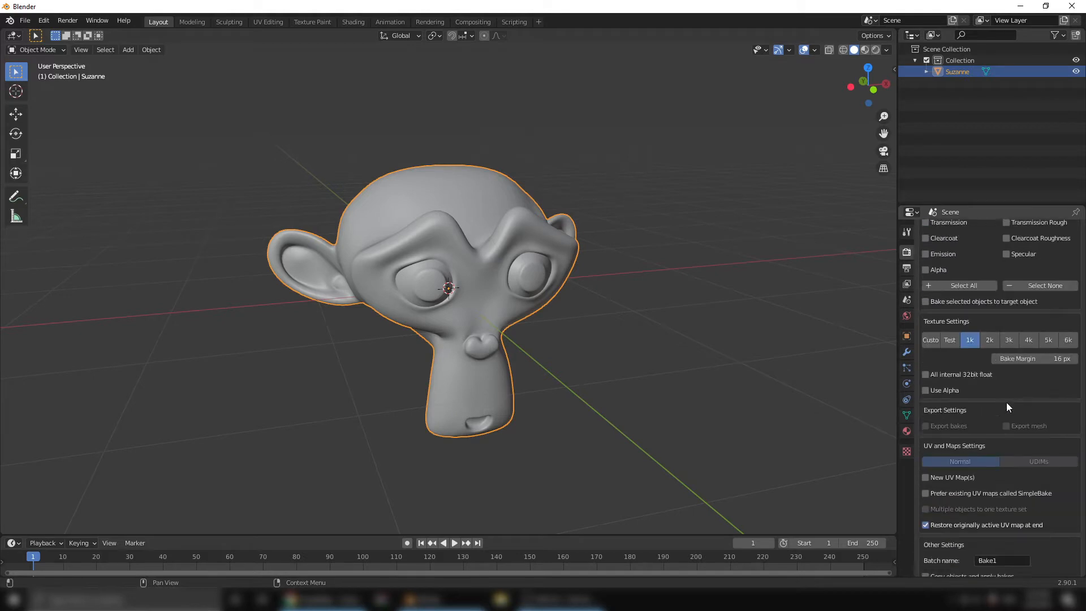
scroll(1007, 436, "up", 20)
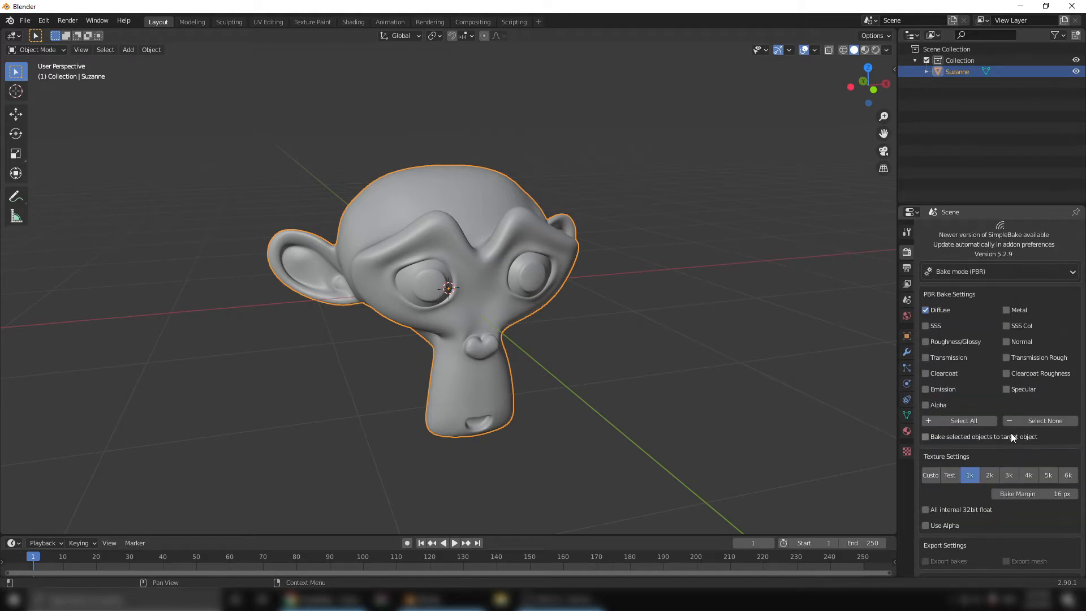
scroll(1010, 428, "up", 2)
Create a new material for the monkey head.
left_click(907, 431)
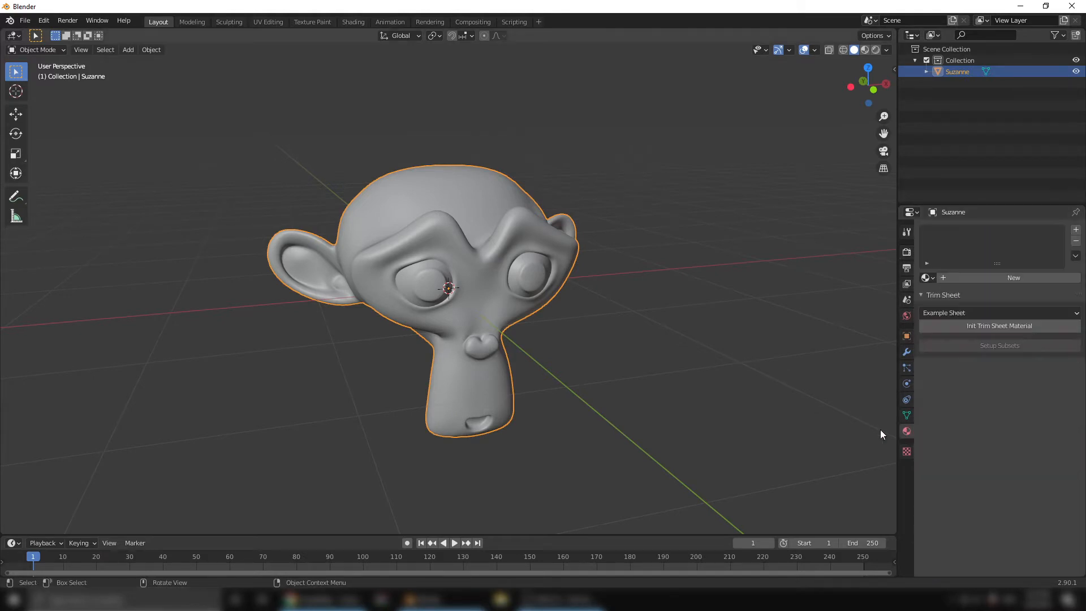
mouse_move(529, 276)
middle_mouse_down()
mouse_move(534, 314)
mouse_move(576, 336)
mouse_move(531, 298)
middle_mouse_up()
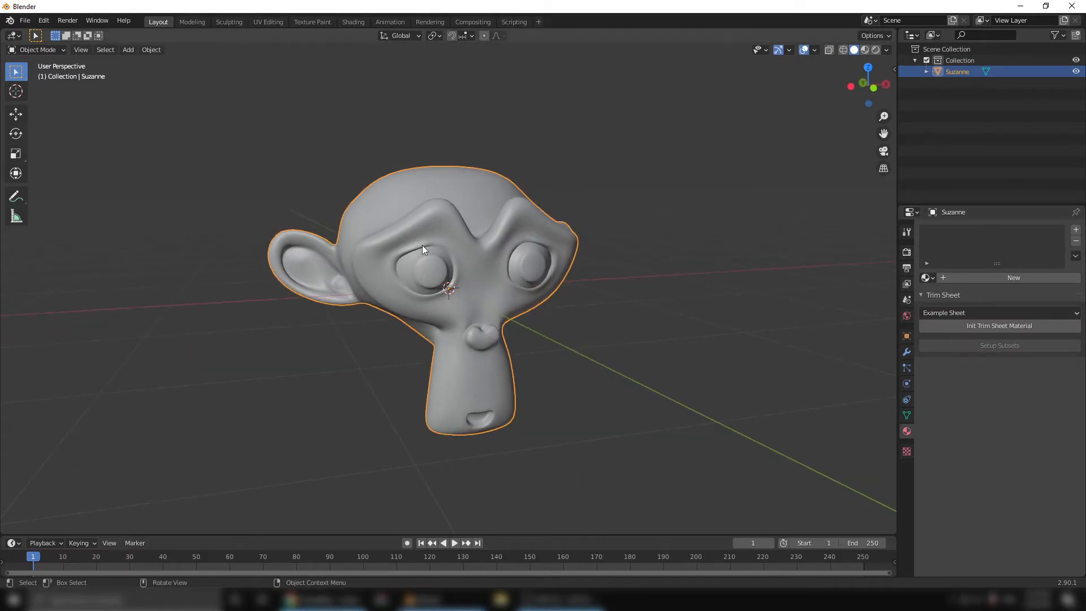
left_click(1036, 279)
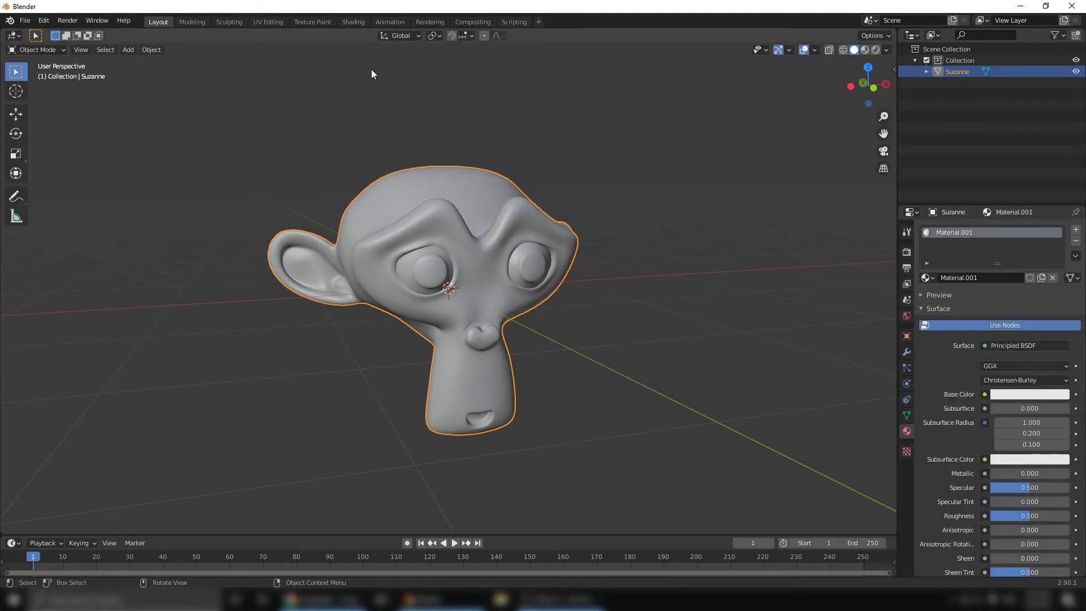
In the Shading workspace, set the monkey material's Metallic to 1.000 and its Base Color to a light golden orange.
left_click(359, 22)
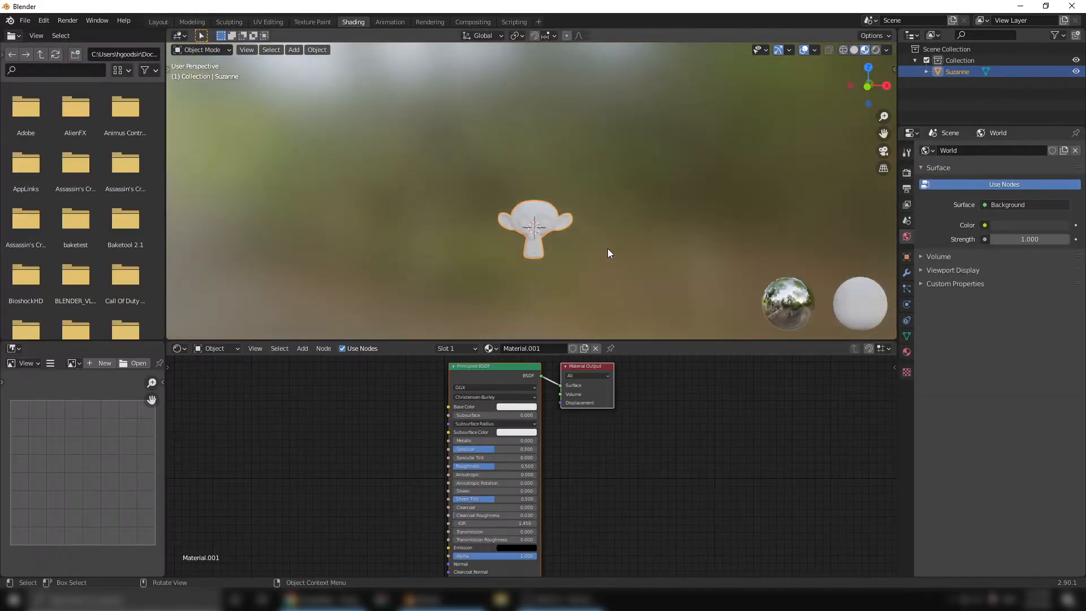
key("KP_Decimal")
middle_click_drag(524, 234, 553, 250)
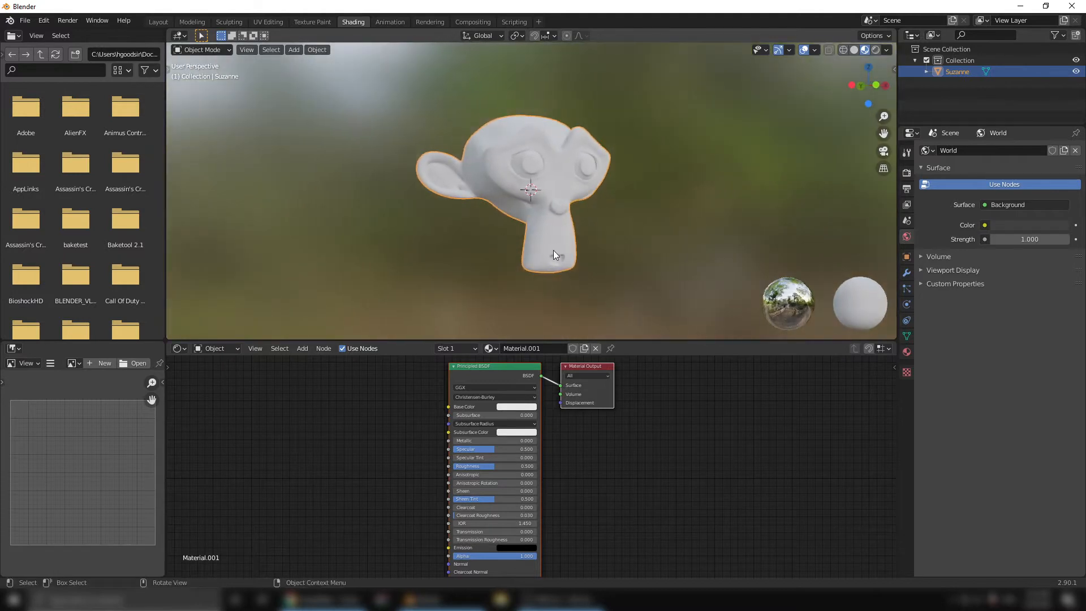
scroll(553, 250, "up", 2)
left_click_drag(475, 440, 562, 440)
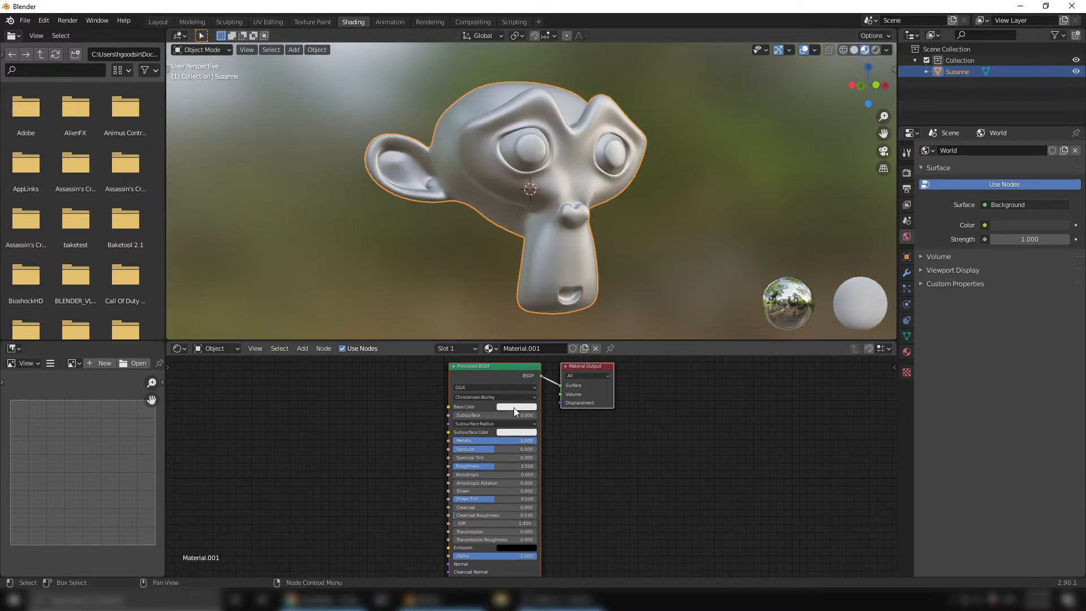
left_click(513, 407)
left_click_drag(521, 331, 523, 335)
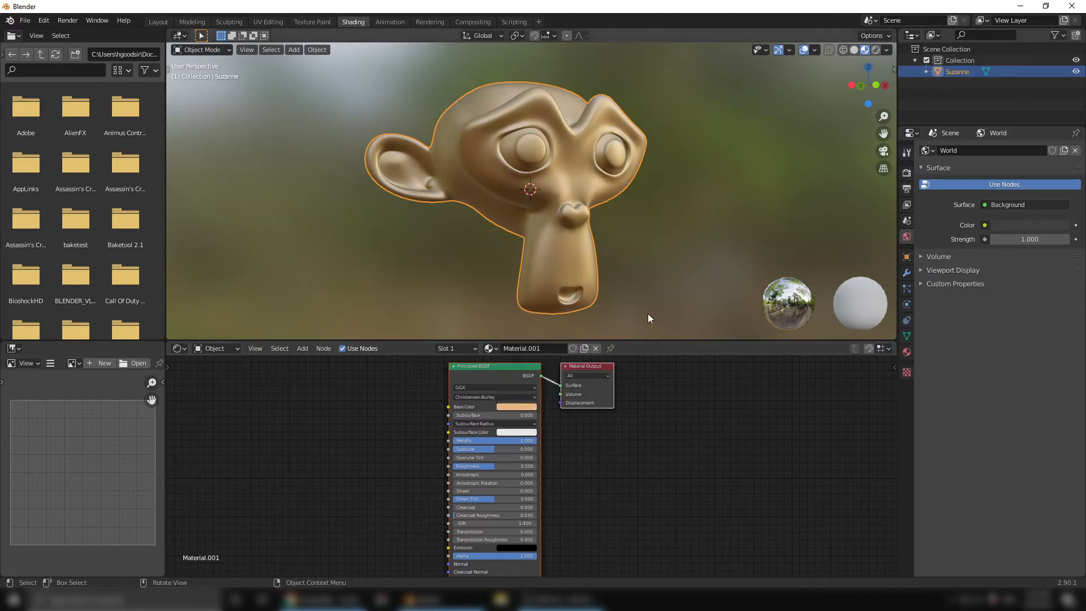
Add a UV Map node to the material's node graph, well before the Principled BSDF node.
middle_click_drag(367, 399, 542, 419)
middle_click_drag(458, 407, 465, 416)
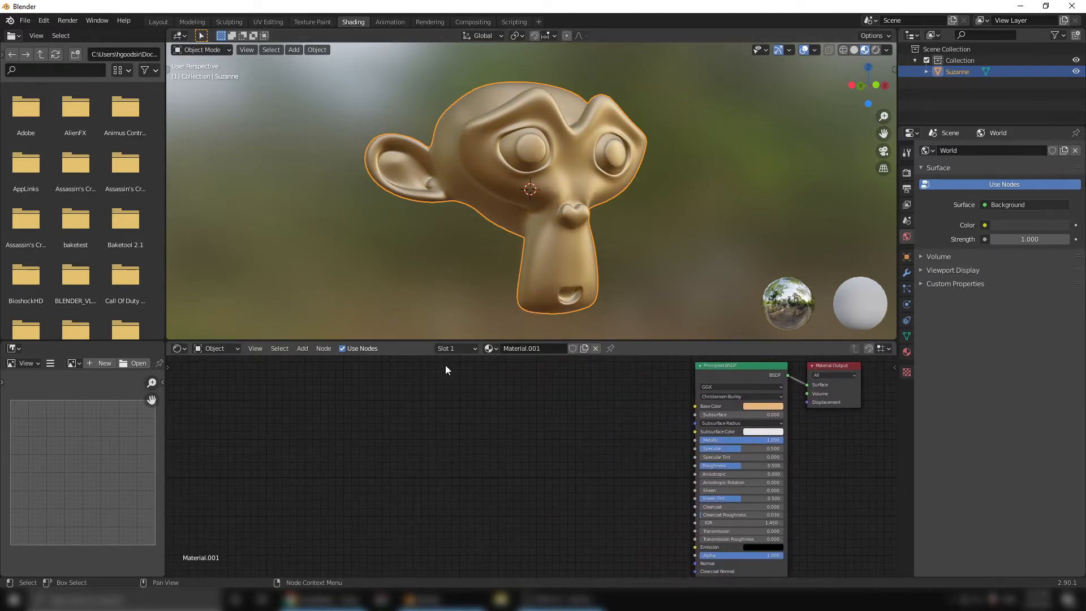
left_click(300, 348)
key("F3")
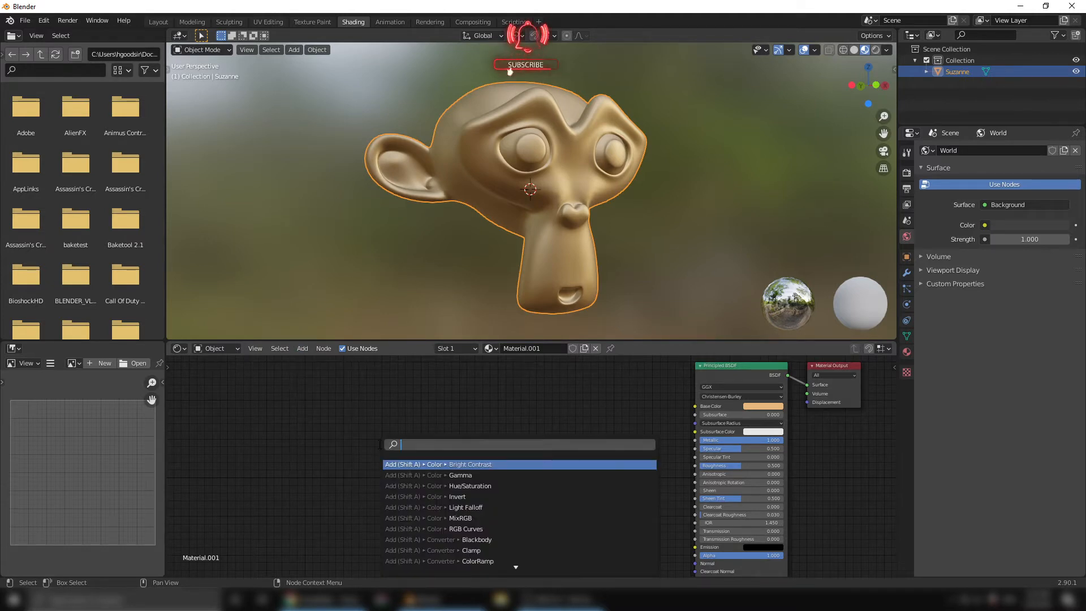
type("uv")
key("Return")
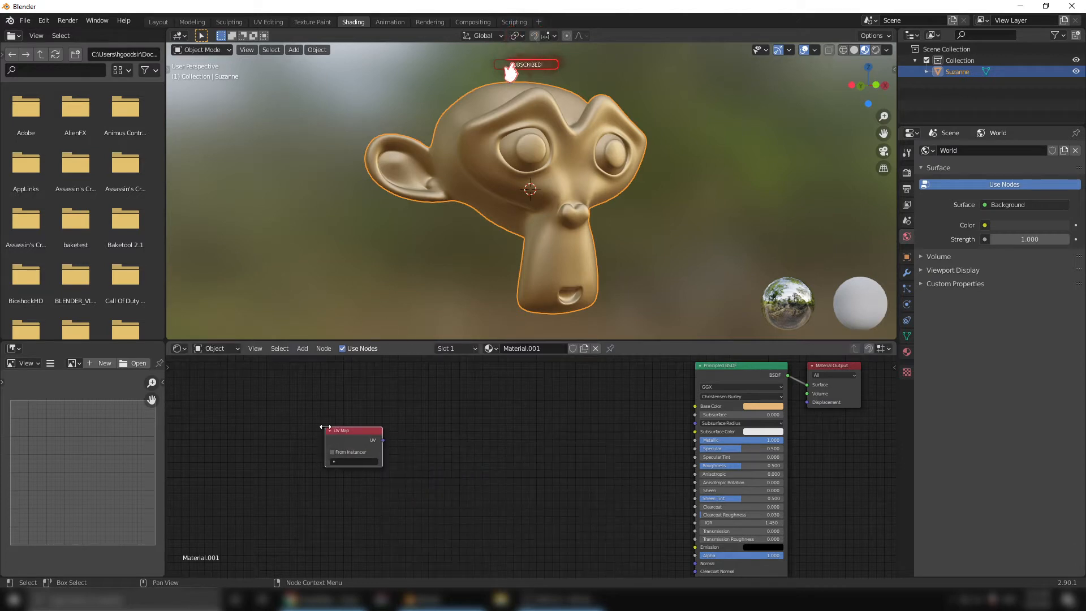
Add a Mapping node after the UV Map node and connect the UV output to its Vector input.
key("F3")
type("mapp")
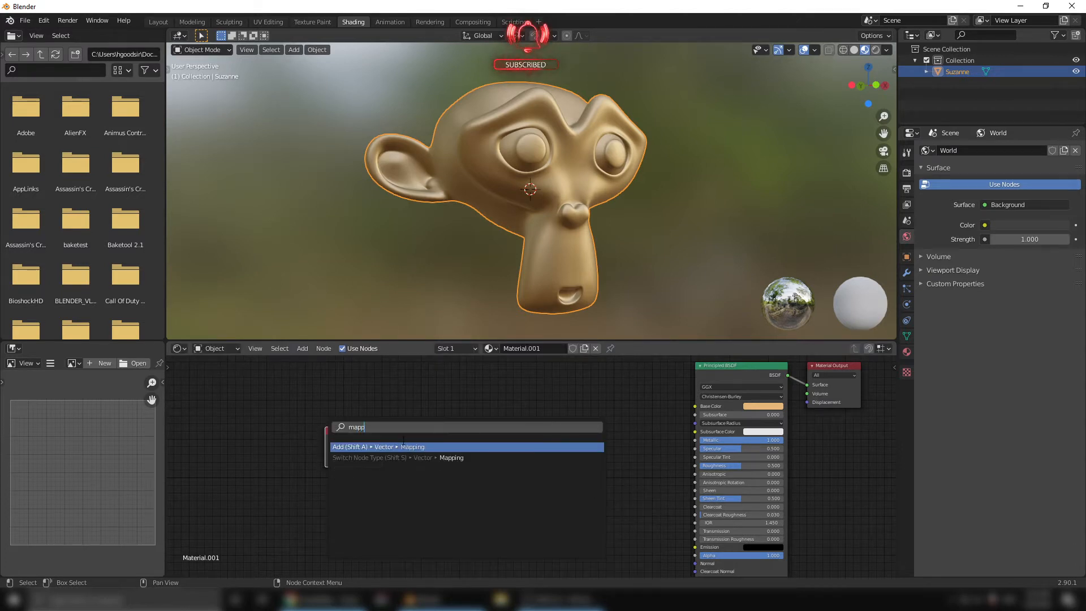
key("Return")
left_click(367, 452)
left_click_drag(383, 440, 410, 466)
left_click_drag(432, 419, 418, 413)
Add a Noise Texture node after the Mapping node.
key("F3")
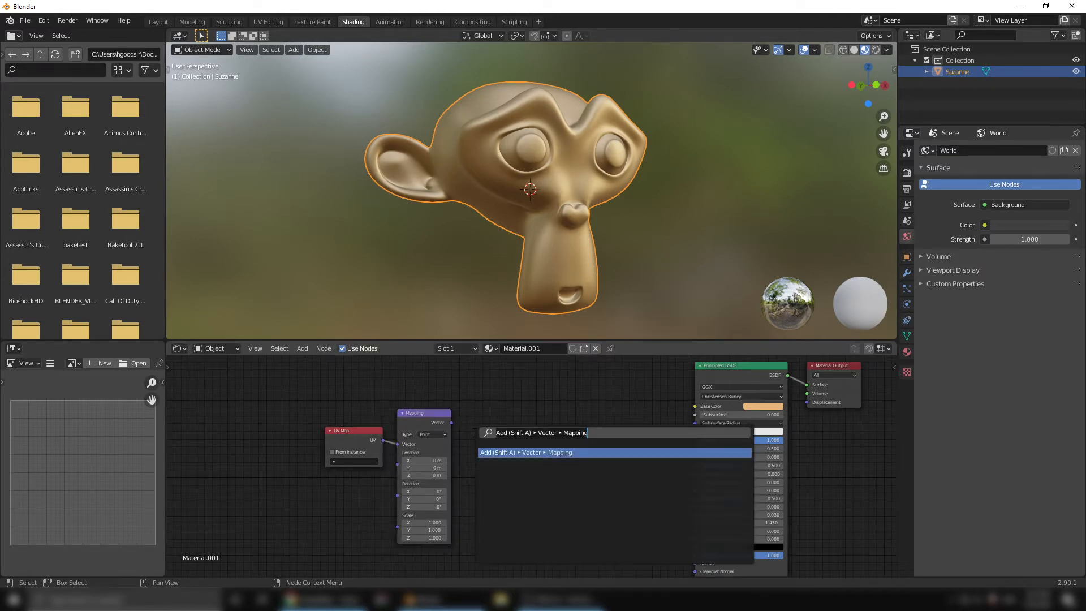
type("noise")
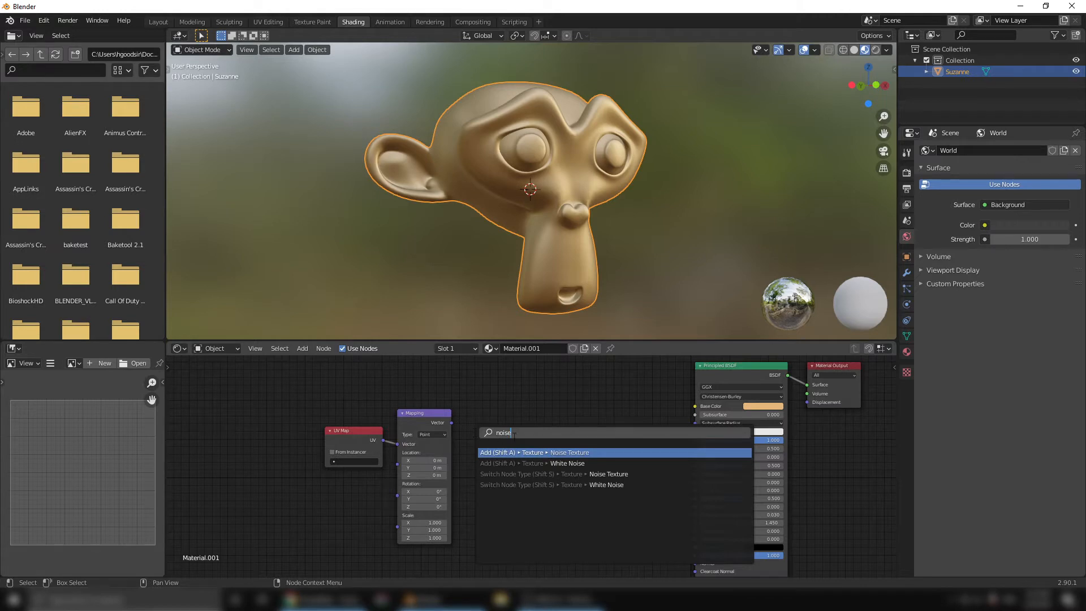
key("Return")
left_click(478, 428)
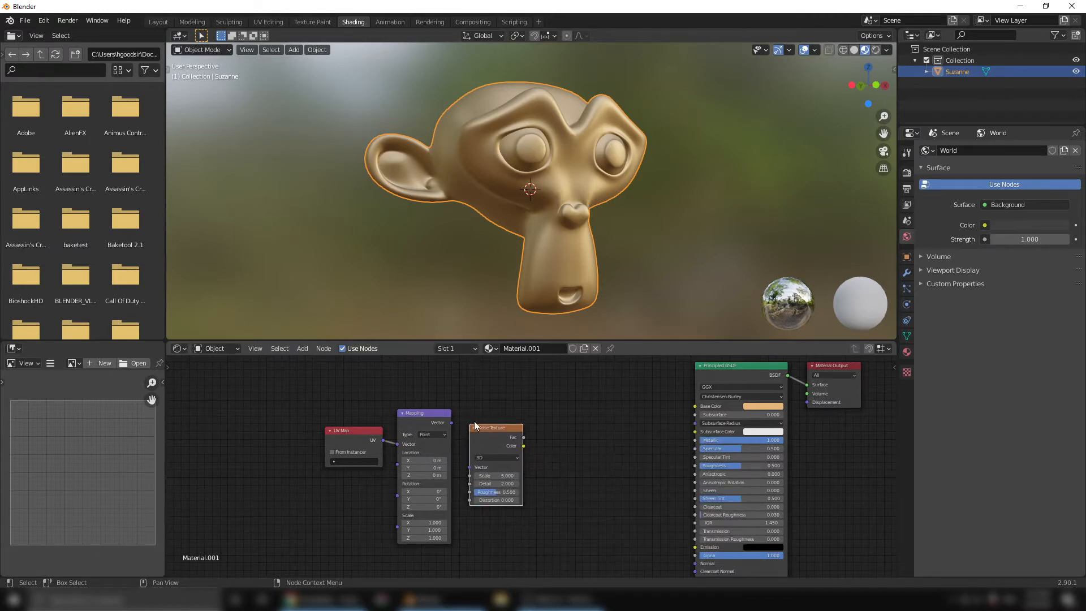
Add a ColorRamp node after the Noise Texture node.
key("F3")
type("colo")
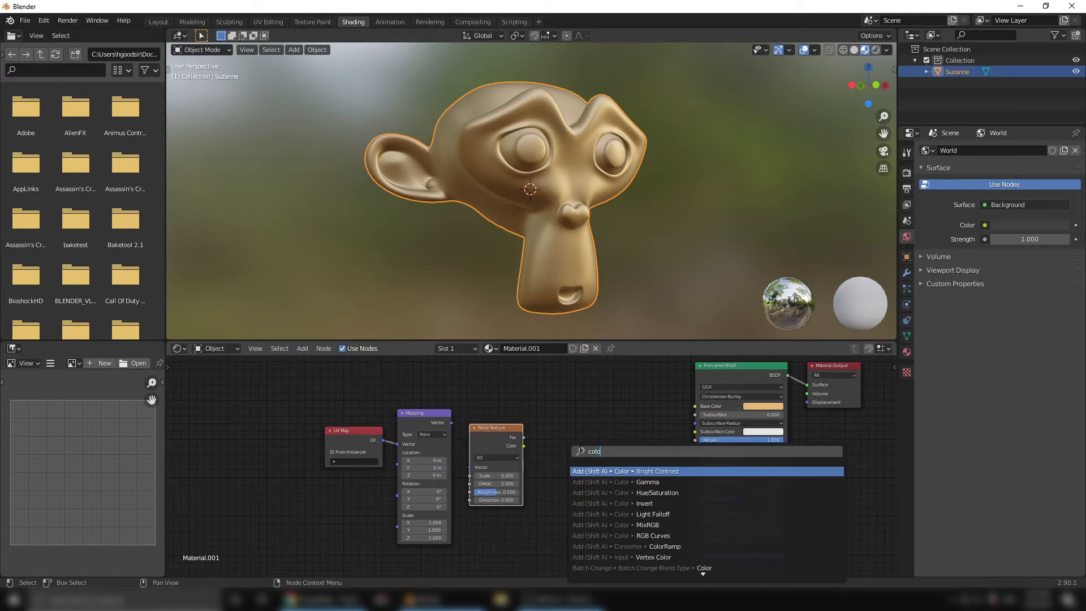
key("Down")
key("Down")
key("Down")
key("Down")
key("Down")
key("Down")
key("Down")
key("Return")
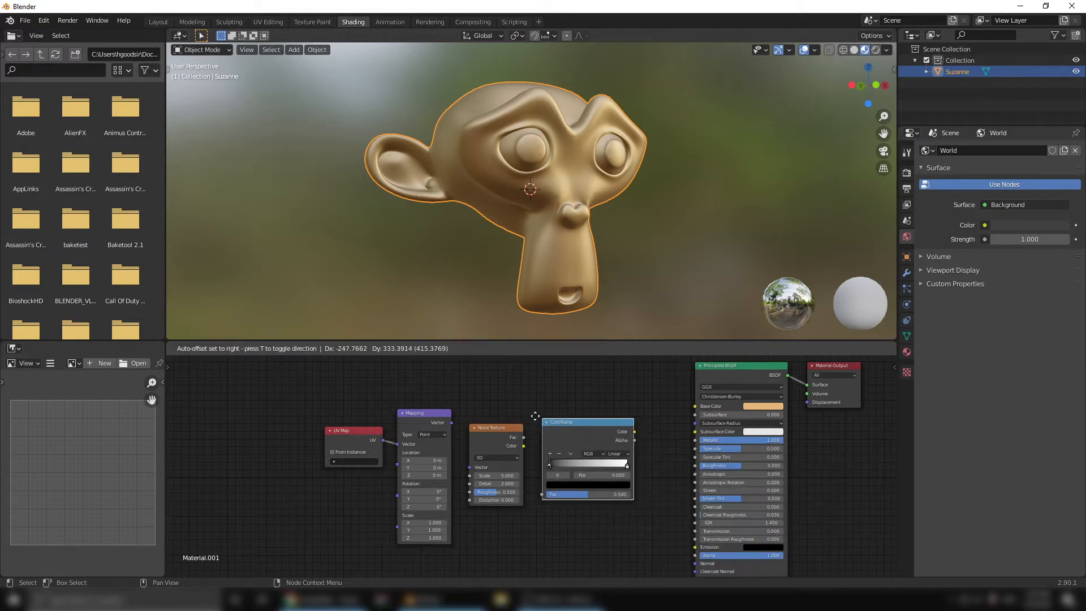
left_click(500, 465)
Connect the Mapping node's Vector output to the Noise Texture's Vector, and the noise Color output to the ColorRamp's Fac.
left_click_drag(453, 424, 469, 467)
left_click_drag(522, 446, 535, 492)
mouse_move(629, 427)
left_mouse_down()
mouse_move(670, 543)
mouse_move(637, 439)
left_mouse_up()
Add a Bump node between the ColorRamp and the Principled BSDF, placed below the ColorRamp.
key("F3")
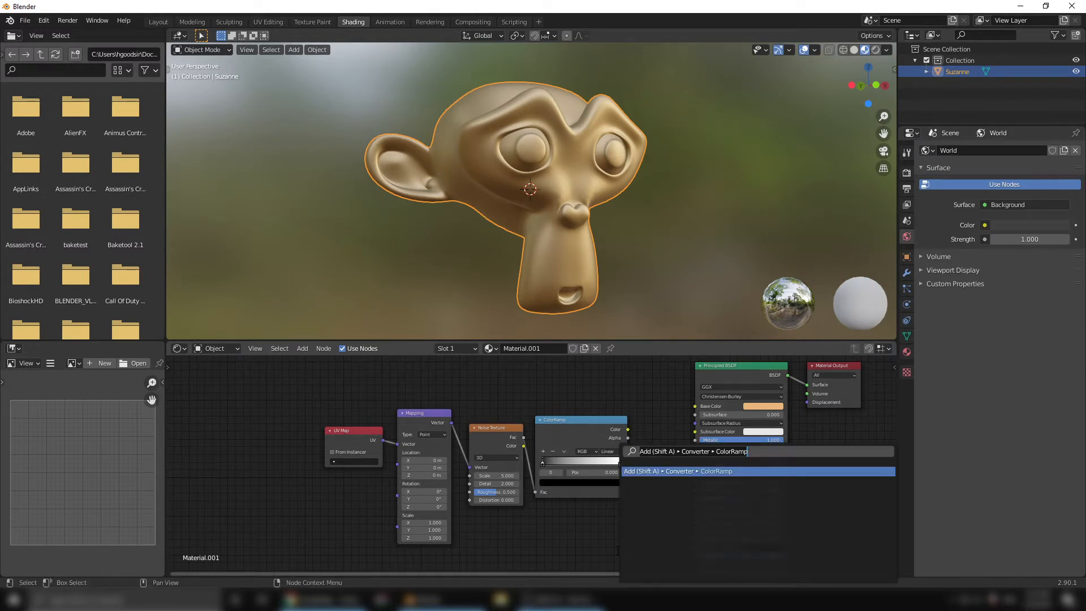
type("bum")
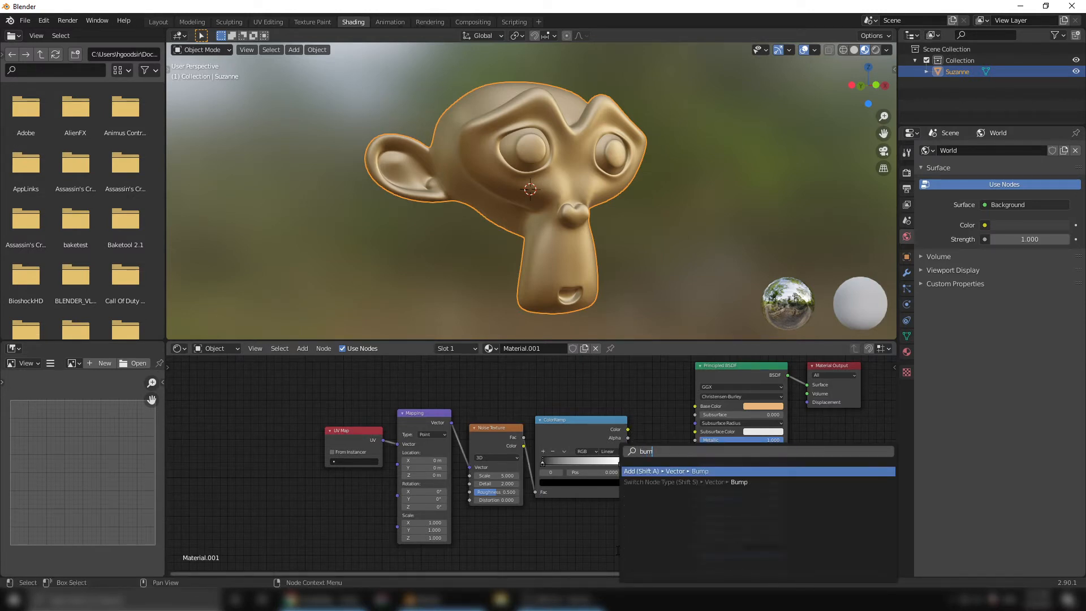
key("Return")
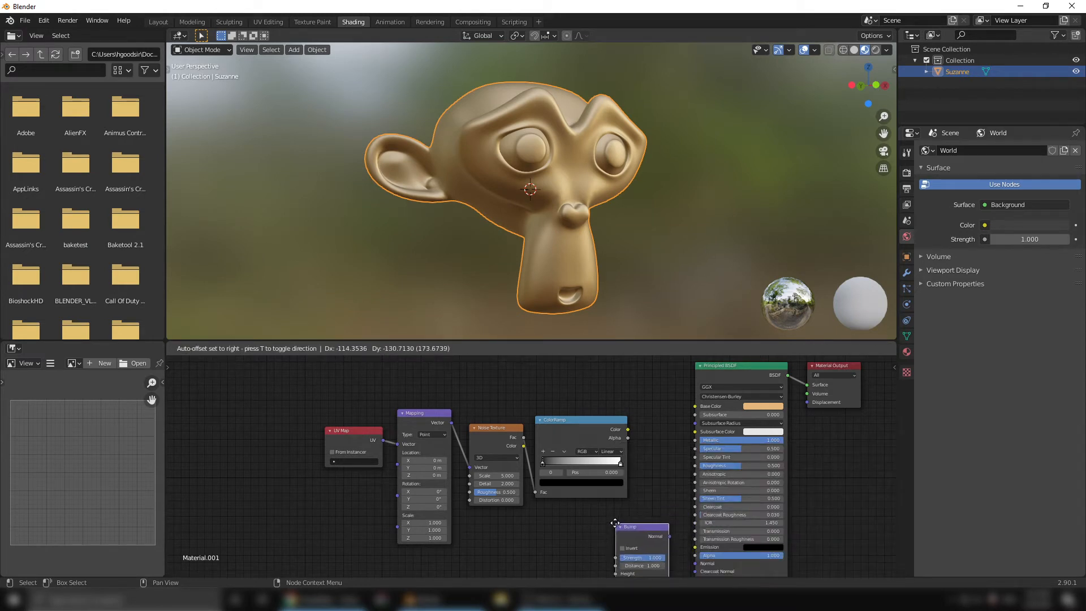
left_click(634, 517)
Rearrange the node graph by moving the UV Map-to-ColorRamp chain and the Bump node farther from the Principled BSDF.
scroll(630, 433, "down", 3)
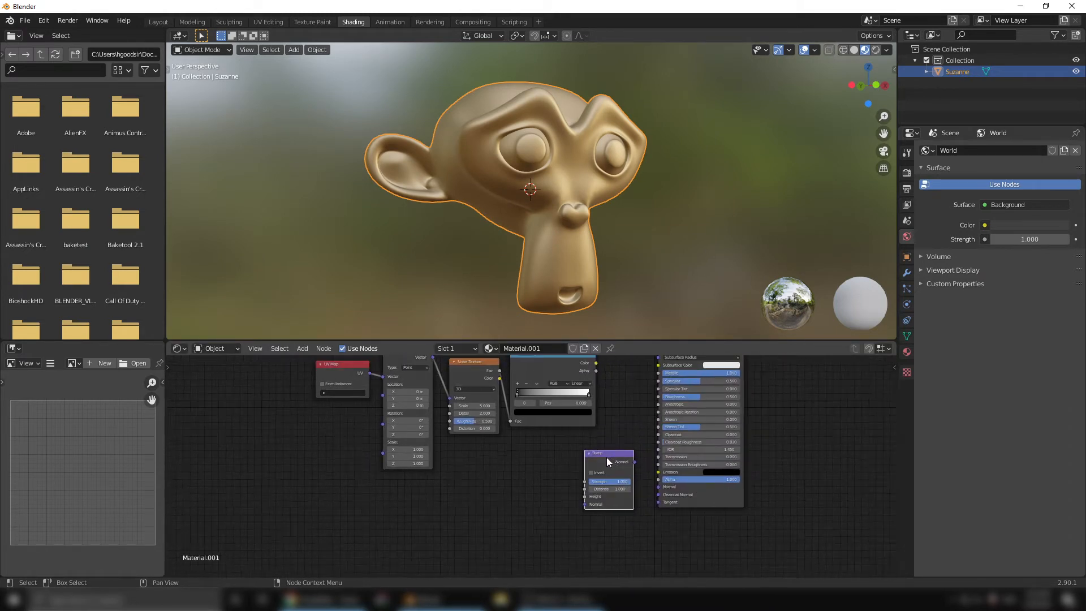
left_click_drag(323, 378, 589, 436)
left_click_drag(560, 397, 496, 406)
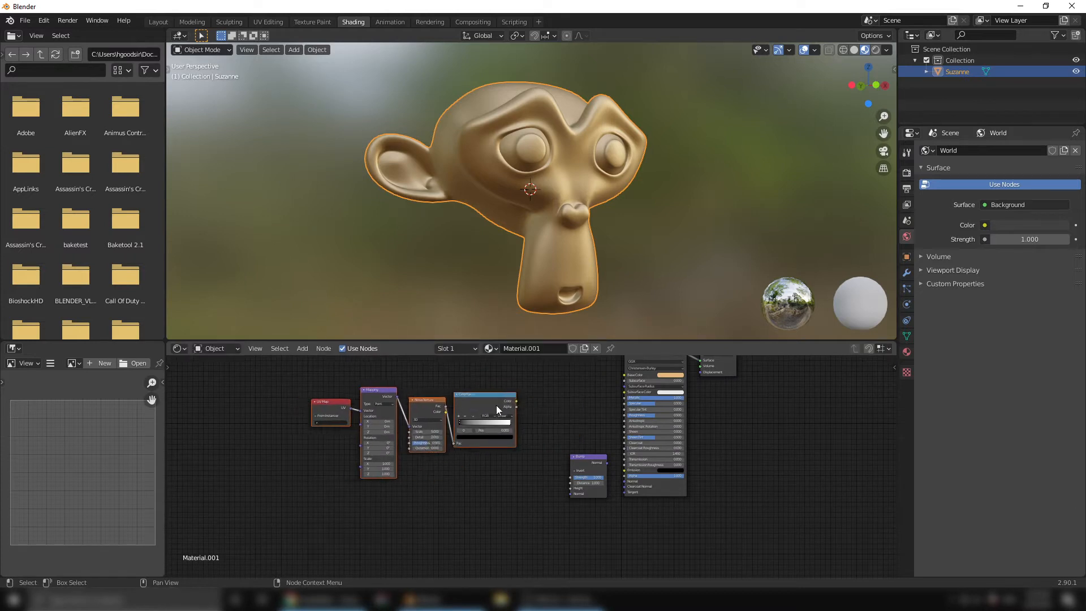
scroll(571, 466, "up", 5)
left_click_drag(603, 452, 581, 403)
Connect the ColorRamp's Color to the Bump node's Height, and the Bump Normal output to the Principled BSDF's Normal.
middle_click_drag(529, 395, 550, 425)
left_click(554, 416)
left_click_drag(529, 399, 587, 479)
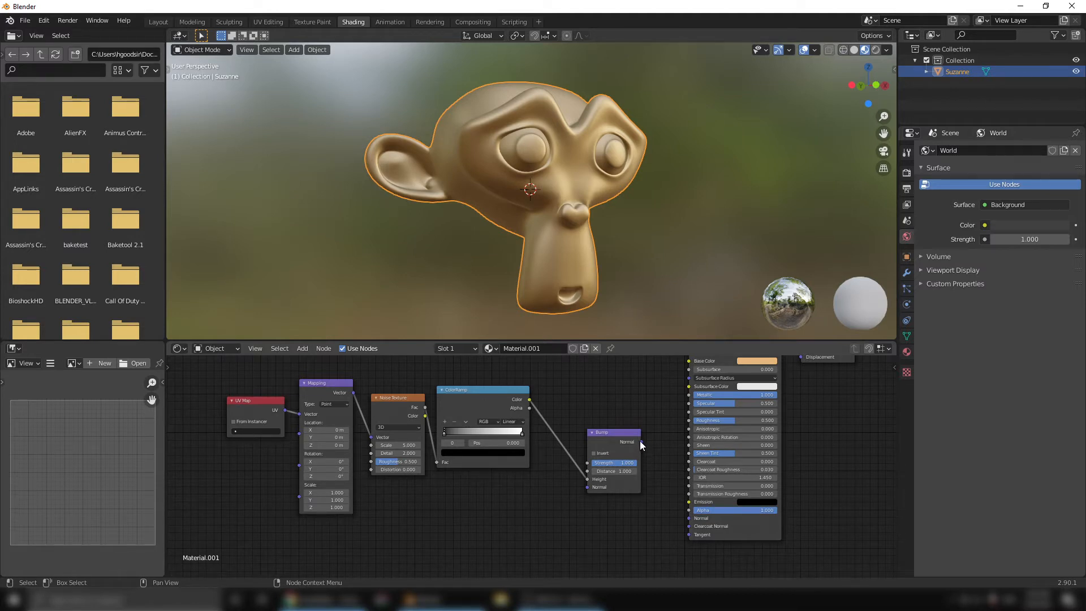
left_click_drag(641, 442, 689, 519)
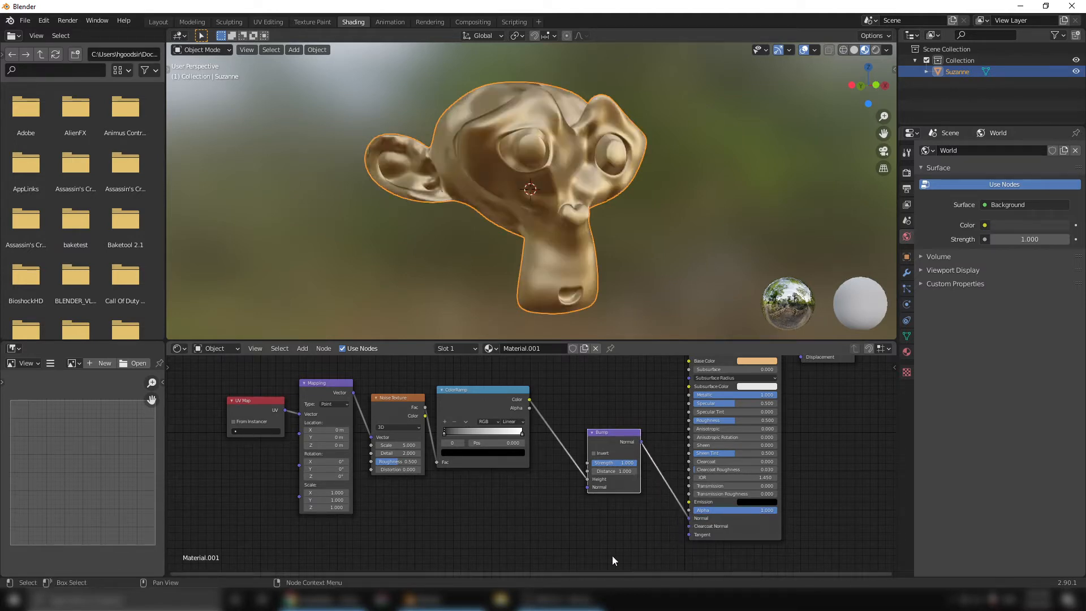
Set the Noise Texture's Scale to 31.200 and Detail to 14.700, and the Bump node's Strength to 0.092.
scroll(566, 506, "up", 2)
scroll(618, 497, "down", 1)
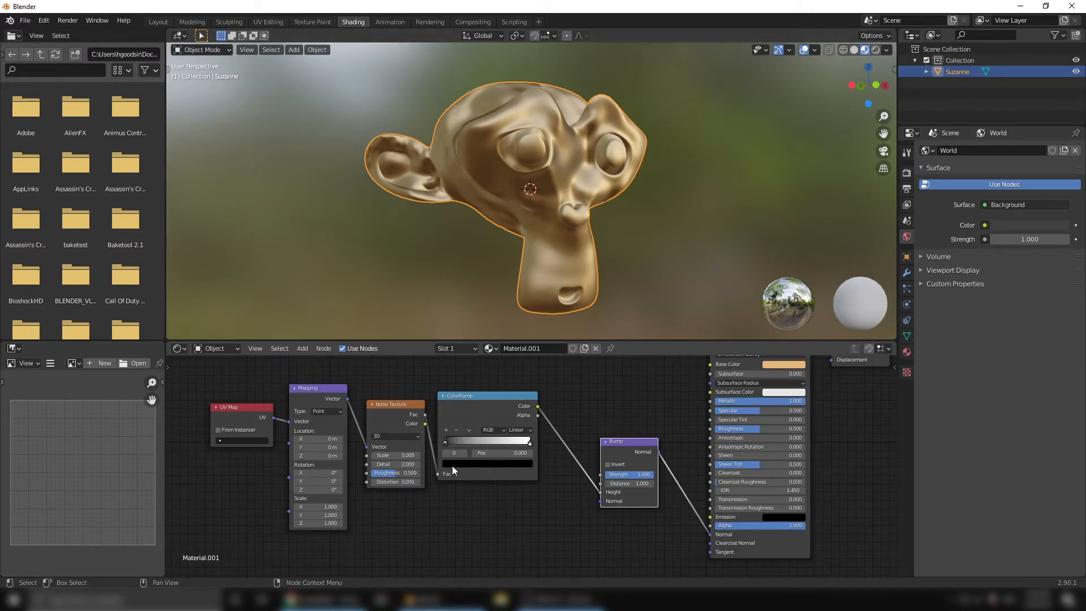
middle_click_drag(572, 442, 606, 459)
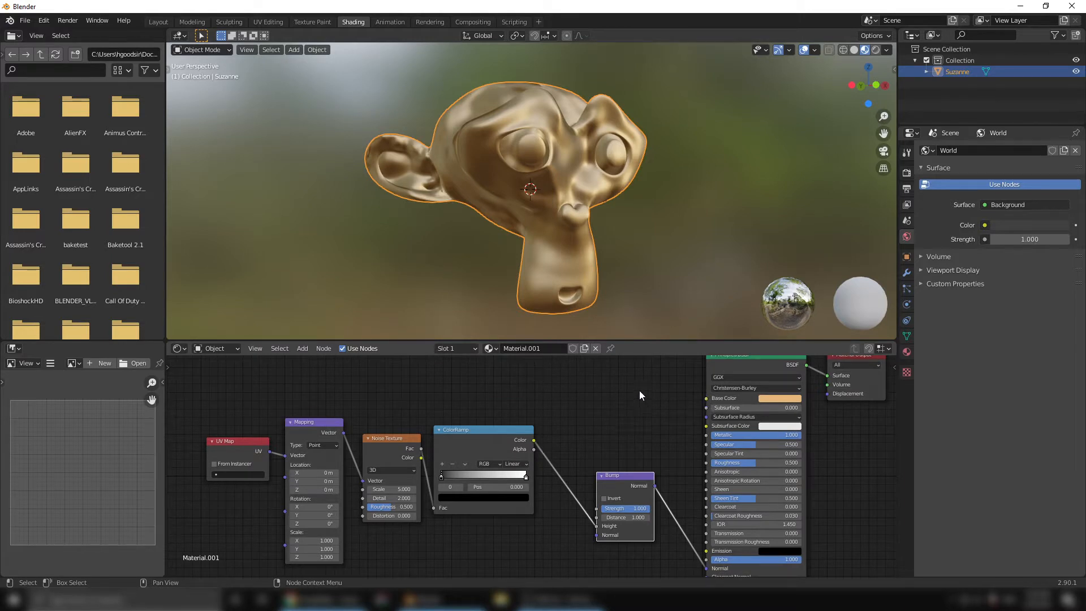
middle_click_drag(692, 445, 748, 426)
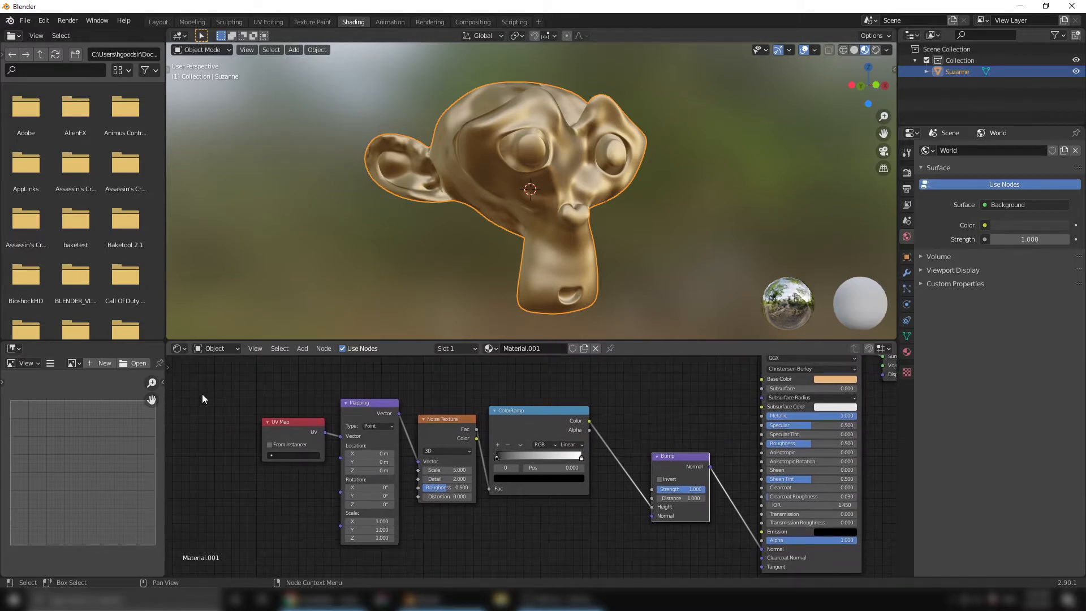
left_click_drag(206, 392, 612, 555)
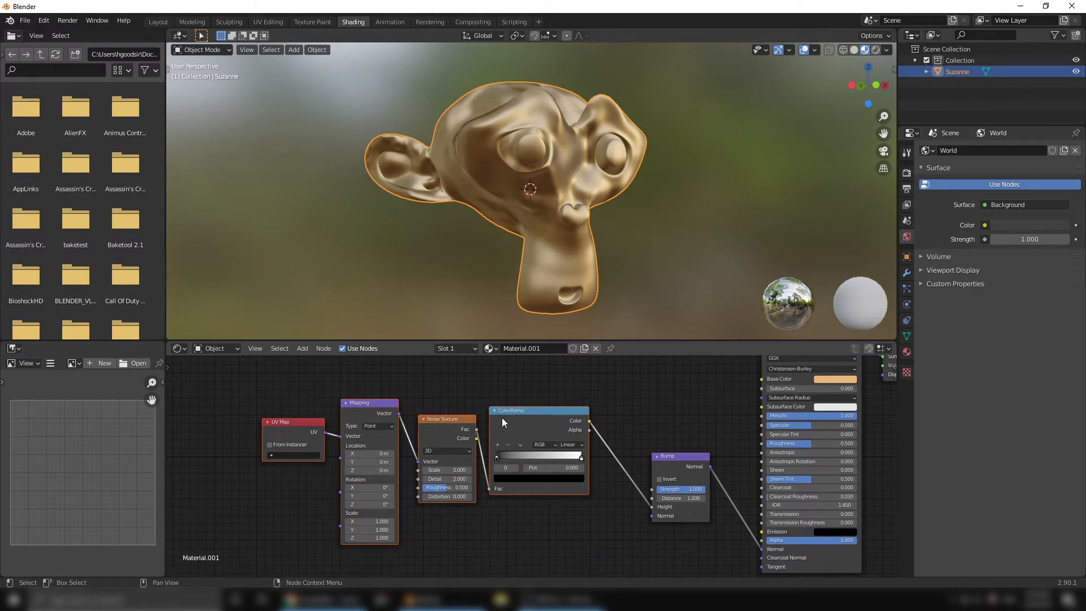
left_click_drag(447, 470, 475, 479)
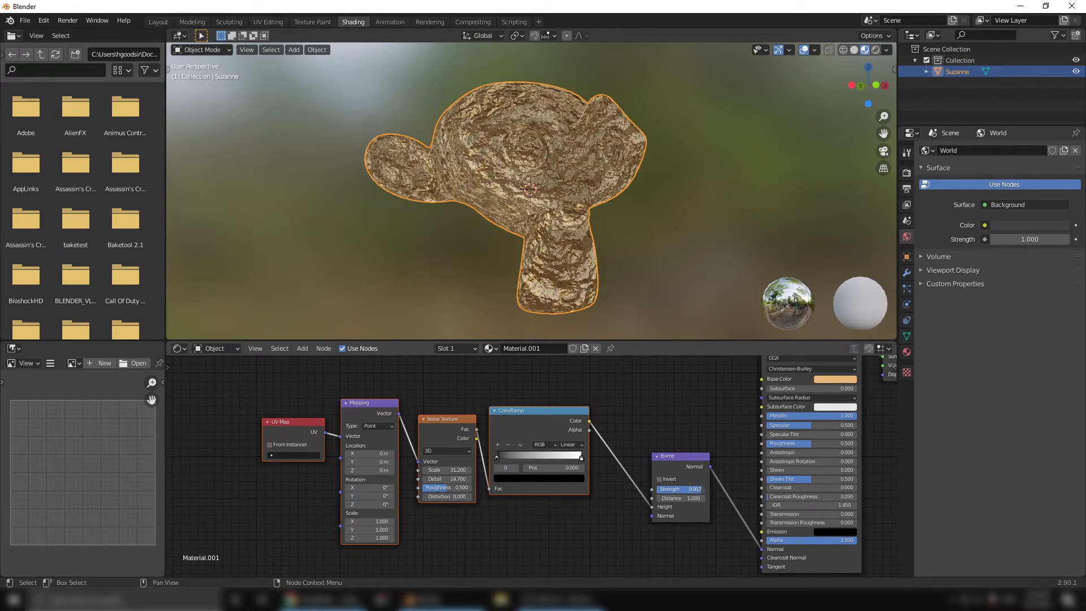
left_click_drag(695, 490, 670, 490)
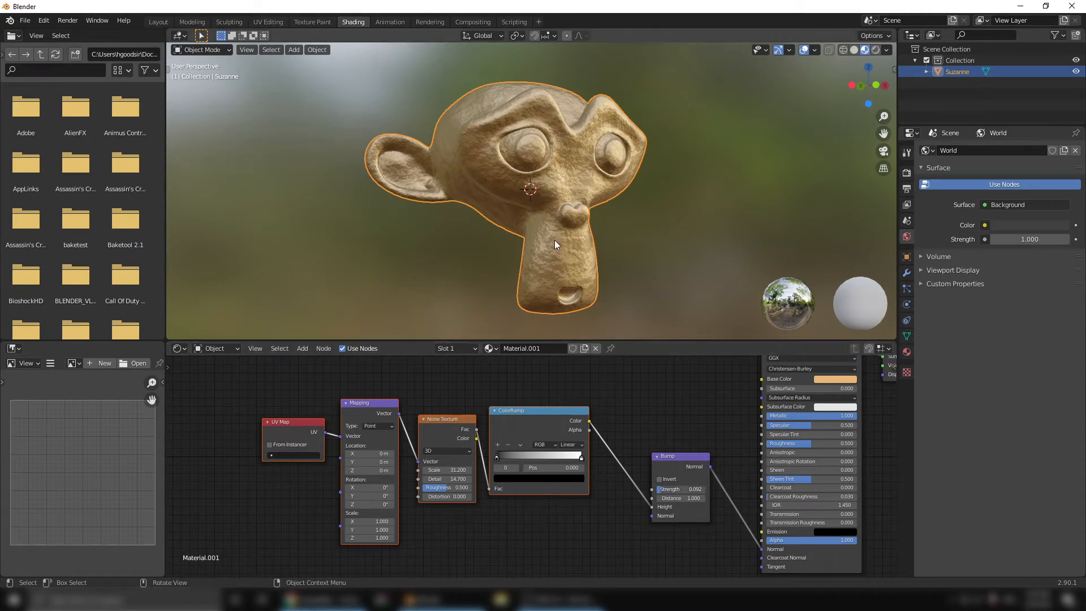
Set the Noise Texture's Scale to 28.800 and the Principled BSDF's Roughness to 0.305.
middle_click_drag(514, 198, 531, 217)
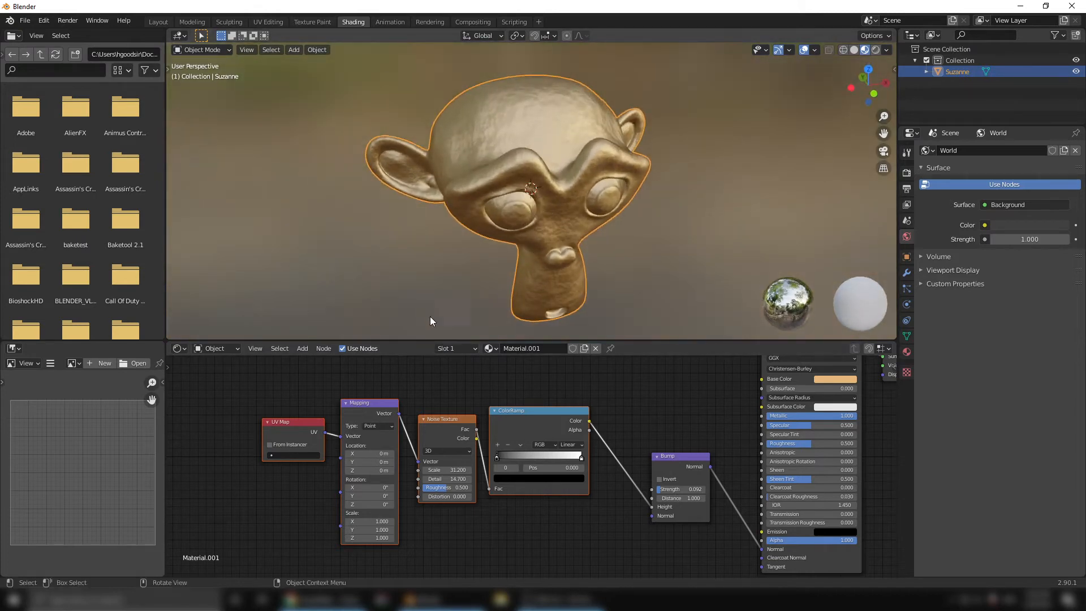
left_click_drag(447, 470, 443, 470)
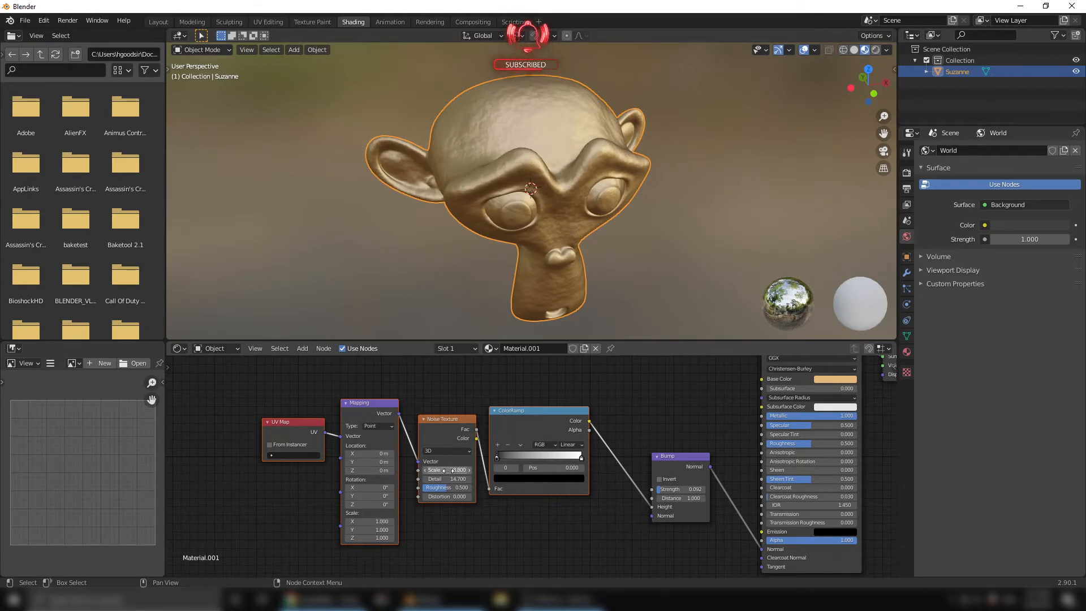
mouse_move(566, 305)
middle_mouse_down()
mouse_move(631, 220)
mouse_move(636, 239)
middle_mouse_up()
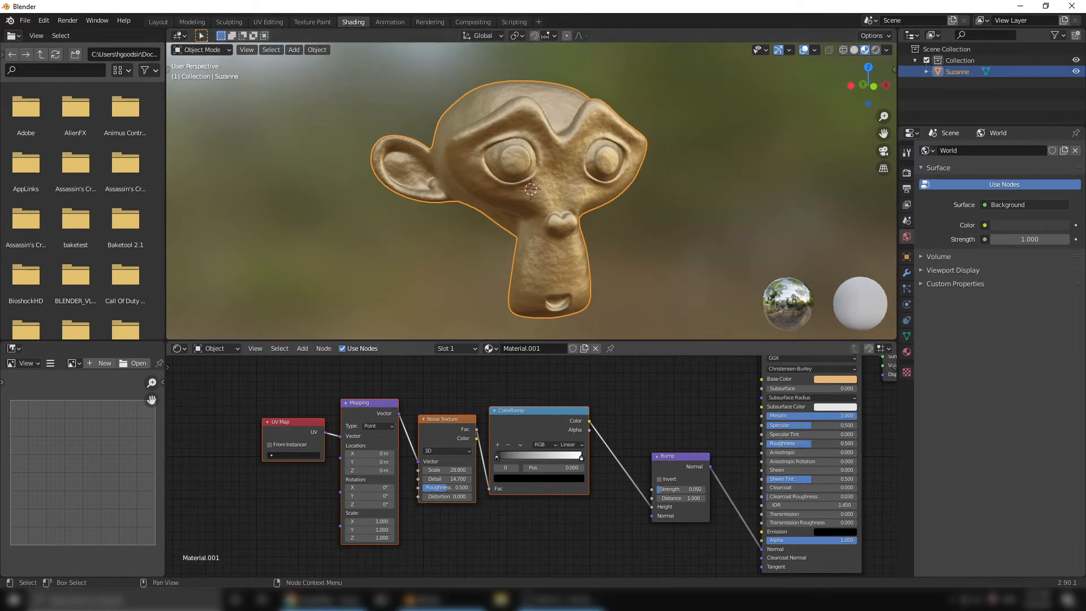
left_click_drag(812, 443, 792, 444)
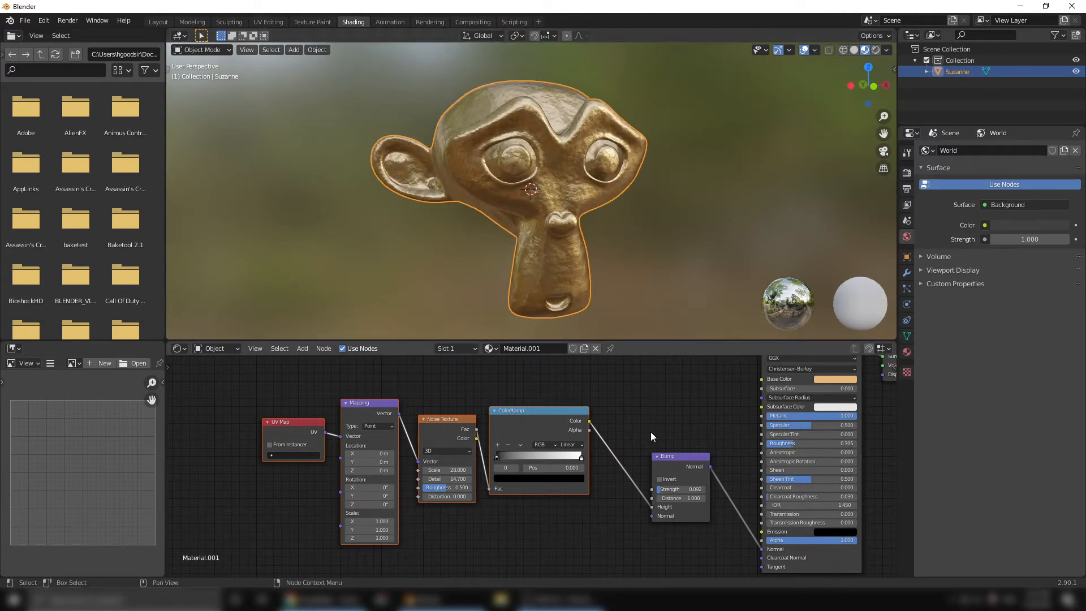
Spread out the graph by moving the UV Map-to-ColorRamp chain and the Bump node farther from the Principled BSDF.
middle_click_drag(653, 436, 600, 454)
scroll(600, 453, "down", 1)
middle_click_drag(636, 238, 624, 281)
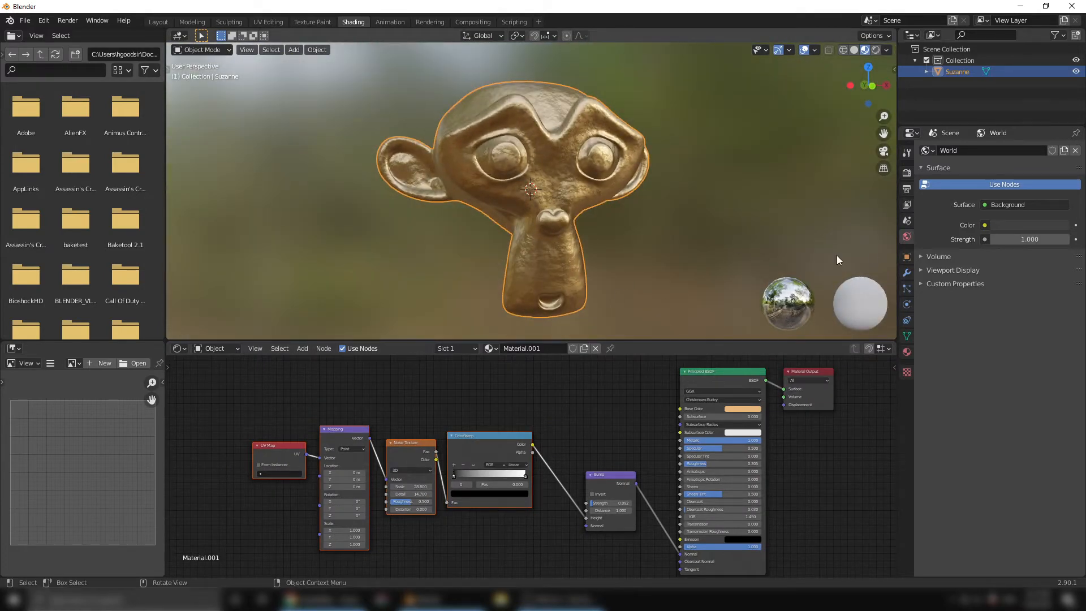
left_click_drag(212, 388, 537, 567)
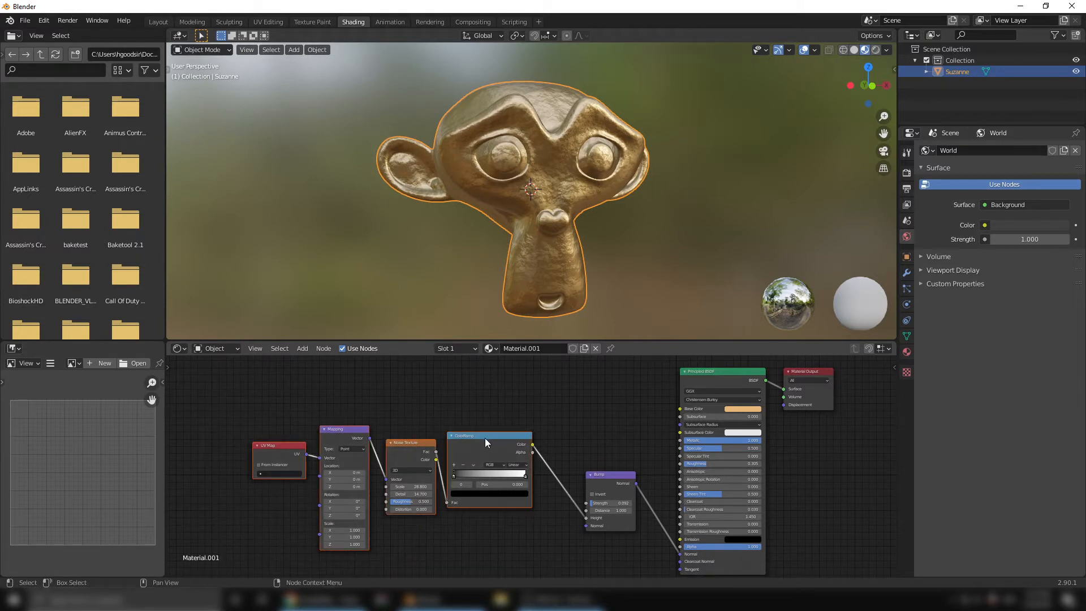
left_click_drag(486, 443, 435, 452)
middle_click_drag(560, 430, 592, 425)
left_click_drag(646, 476, 620, 486)
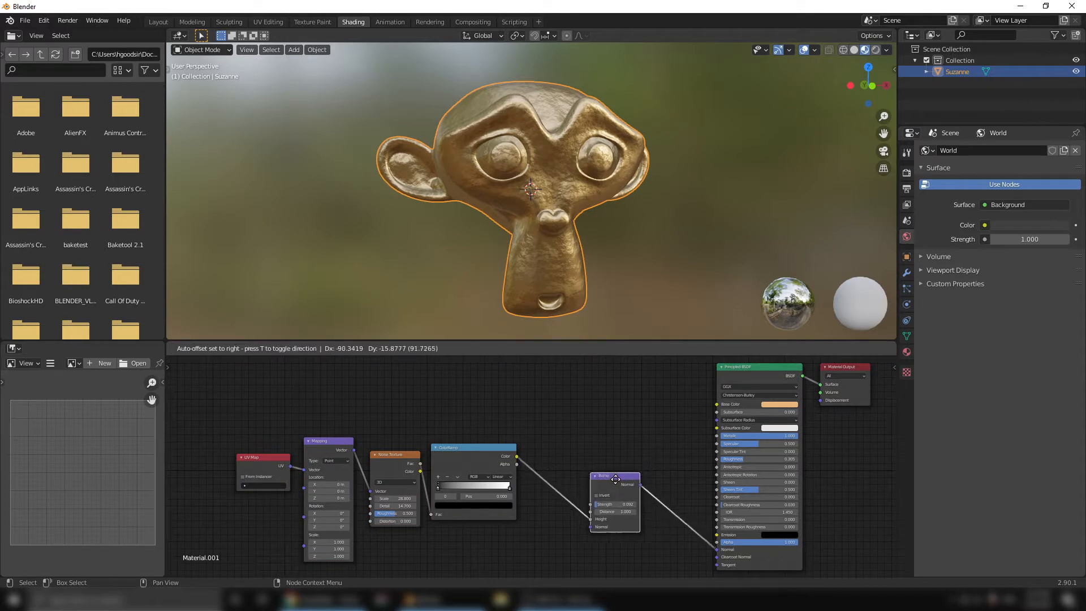
middle_click_drag(545, 390, 568, 411)
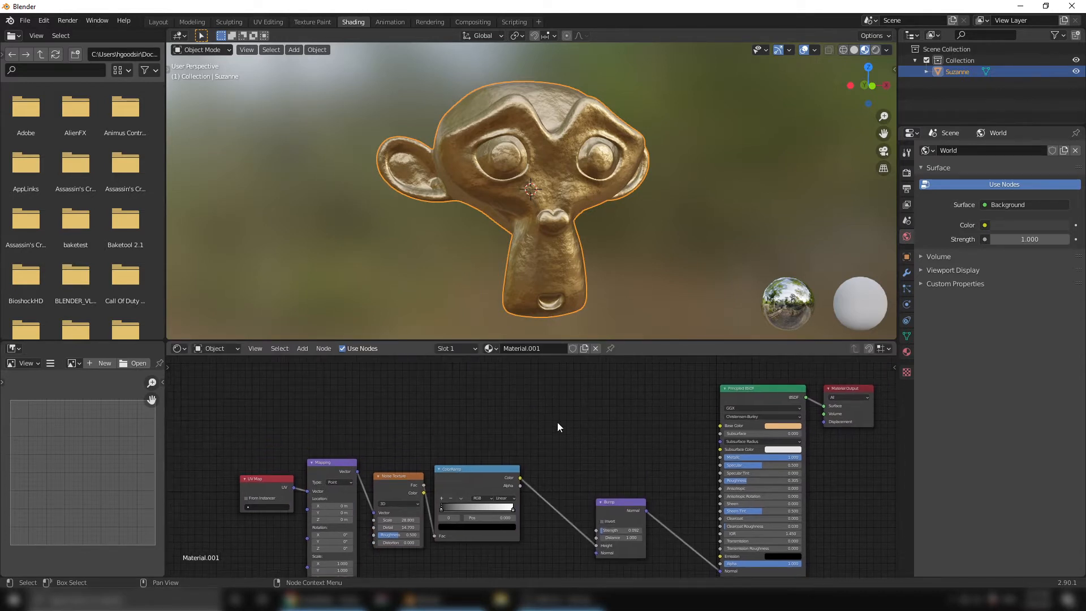
left_click_drag(621, 506, 615, 498)
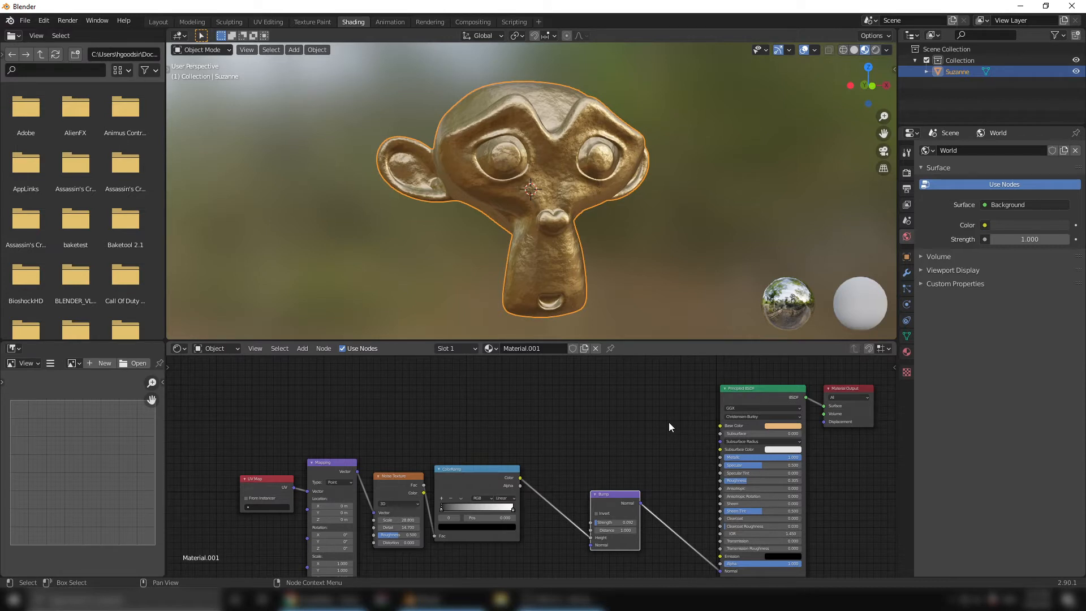
Duplicate the Noise Texture and ColorRamp nodes together and place the copies above the originals.
middle_click_drag(576, 202, 585, 208)
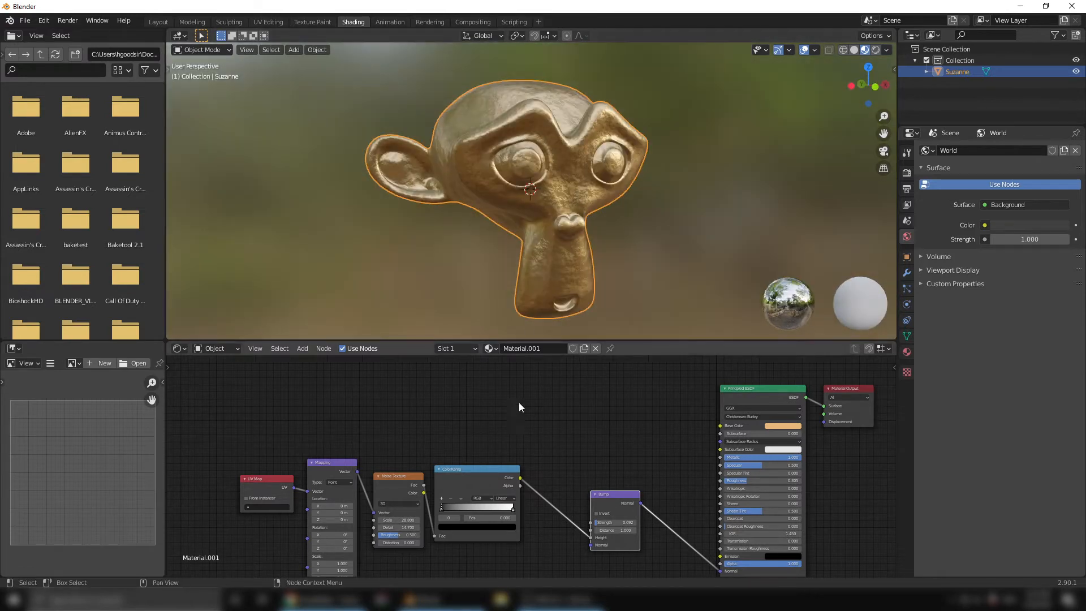
middle_click_drag(521, 407, 538, 368)
scroll(545, 233, "up", 5)
middle_click_drag(619, 397, 624, 380)
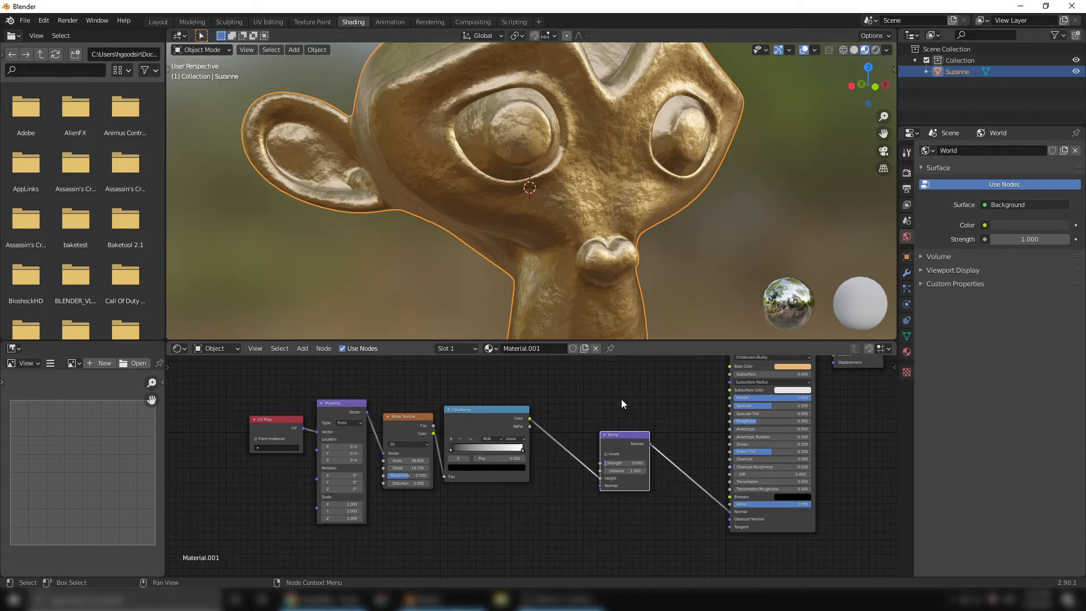
middle_click_drag(544, 384, 555, 425)
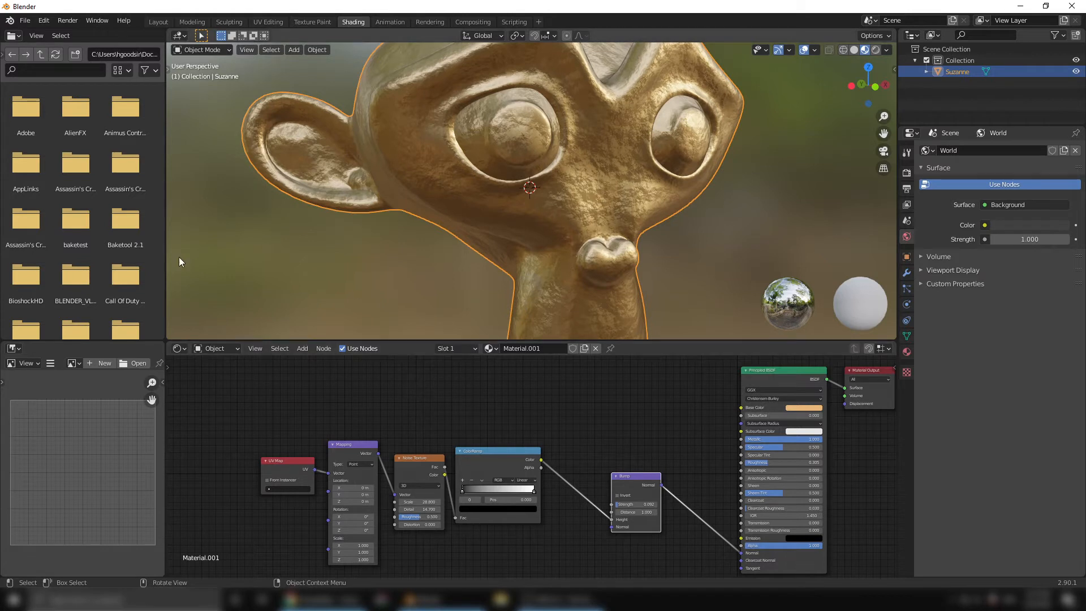
left_click(520, 403)
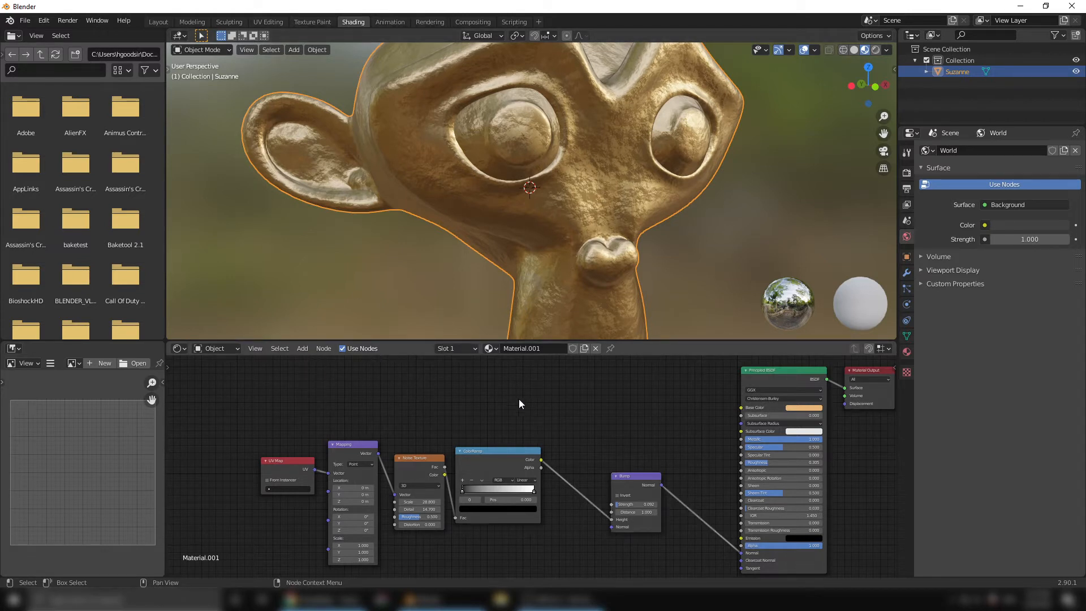
left_click(486, 456, "shift")
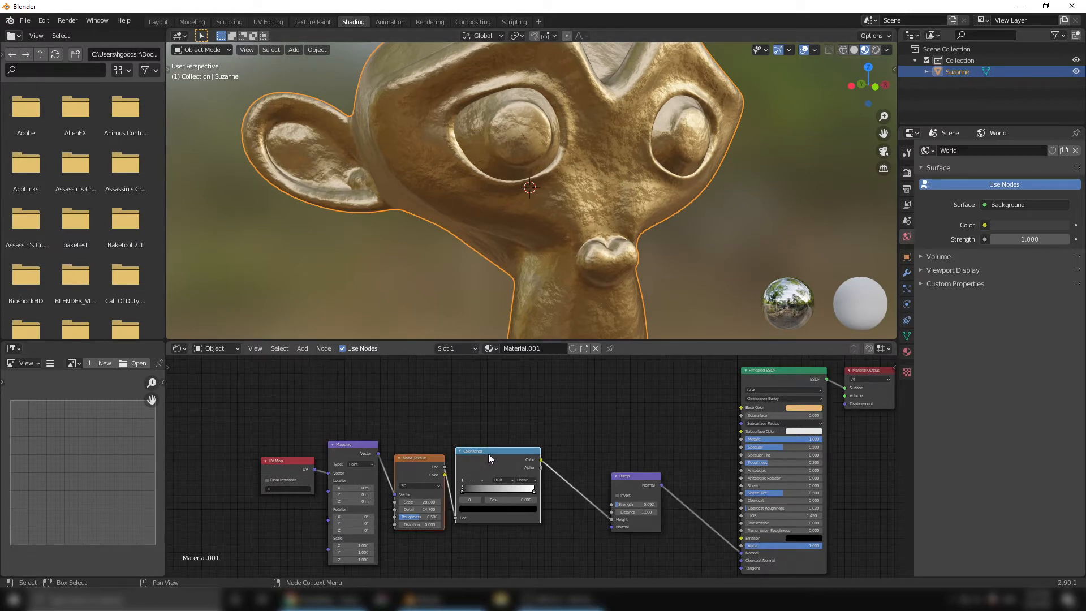
key("shift+d")
left_click(483, 366)
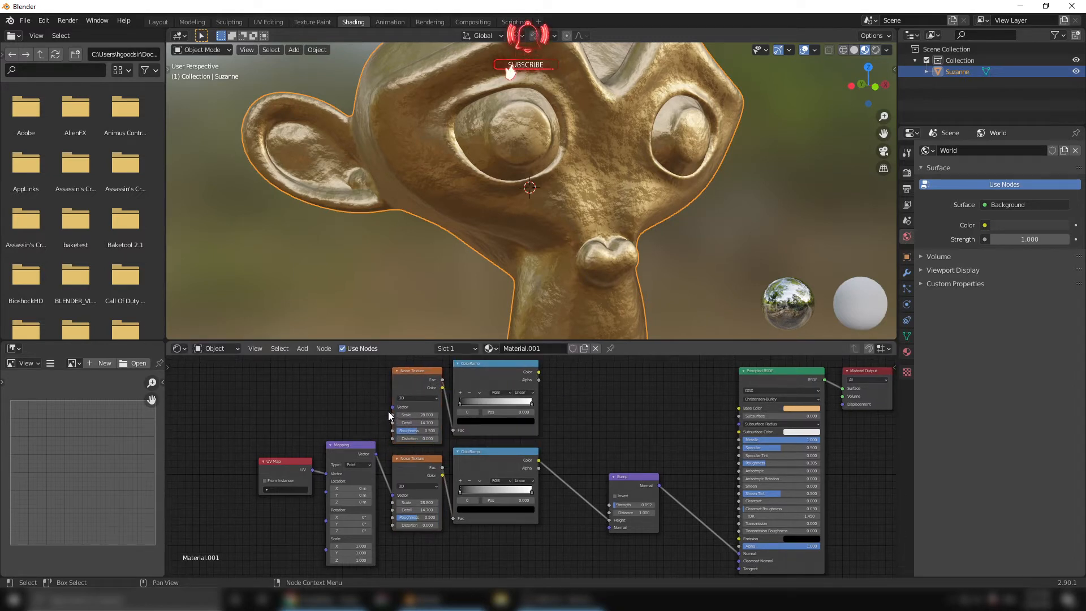
Delete the duplicated Noise Texture node, keeping the copied ColorRamp.
mouse_move(391, 404)
left_mouse_down()
mouse_move(382, 435)
mouse_move(389, 412)
mouse_move(380, 413)
left_mouse_up()
left_click(422, 372)
key("x")
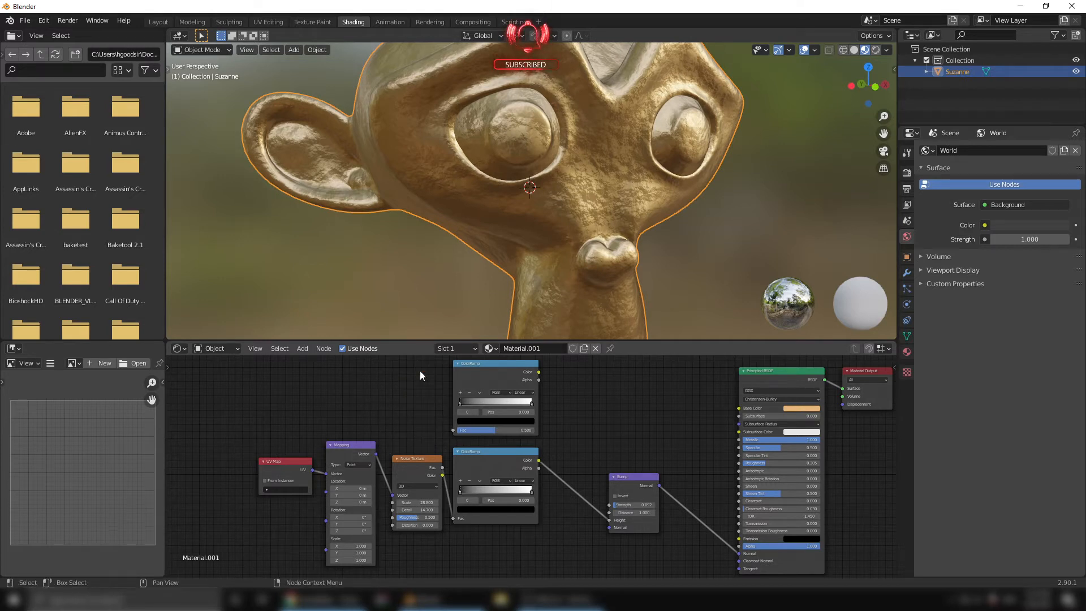
Route the Noise Texture through the upper ColorRamp into the Principled BSDF's Roughness, and shift that ramp's black stop inward.
left_click_drag(453, 431, 441, 467)
left_click_drag(539, 373, 739, 462)
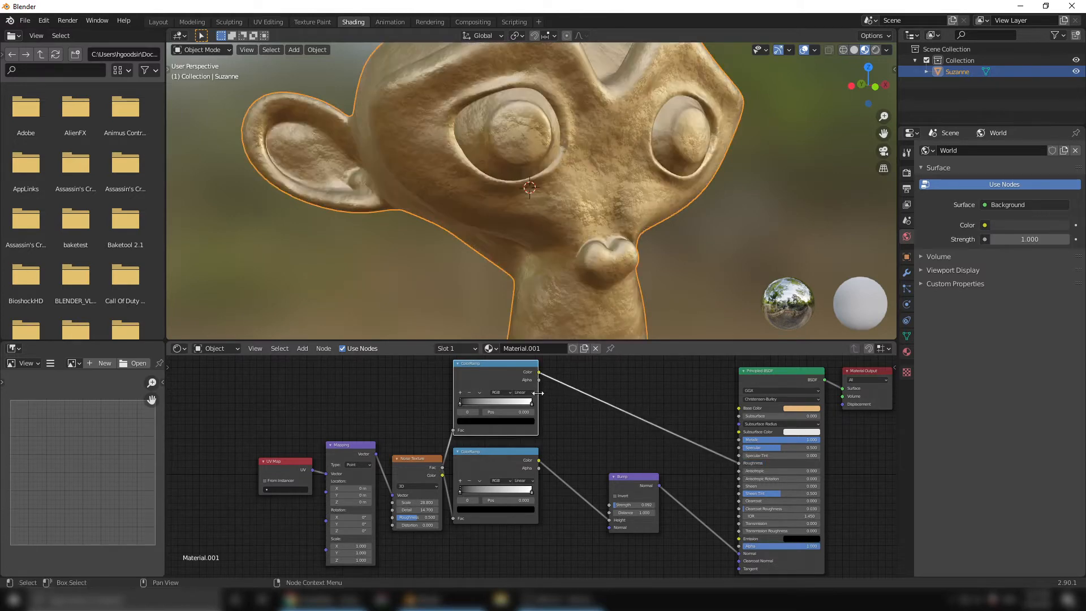
left_click_drag(463, 402, 488, 409)
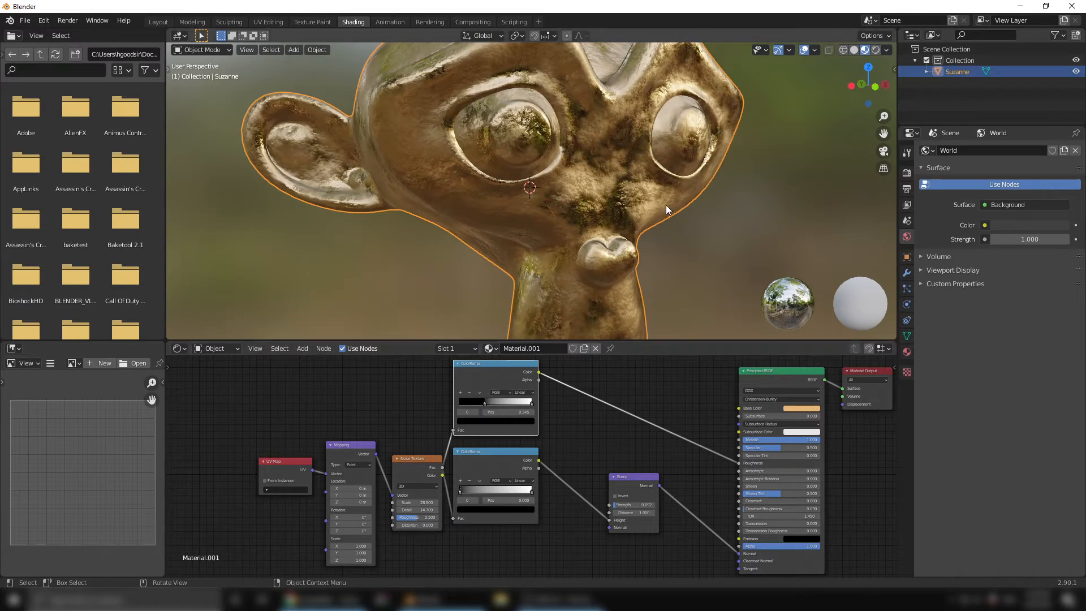
middle_click_drag(666, 205, 563, 251)
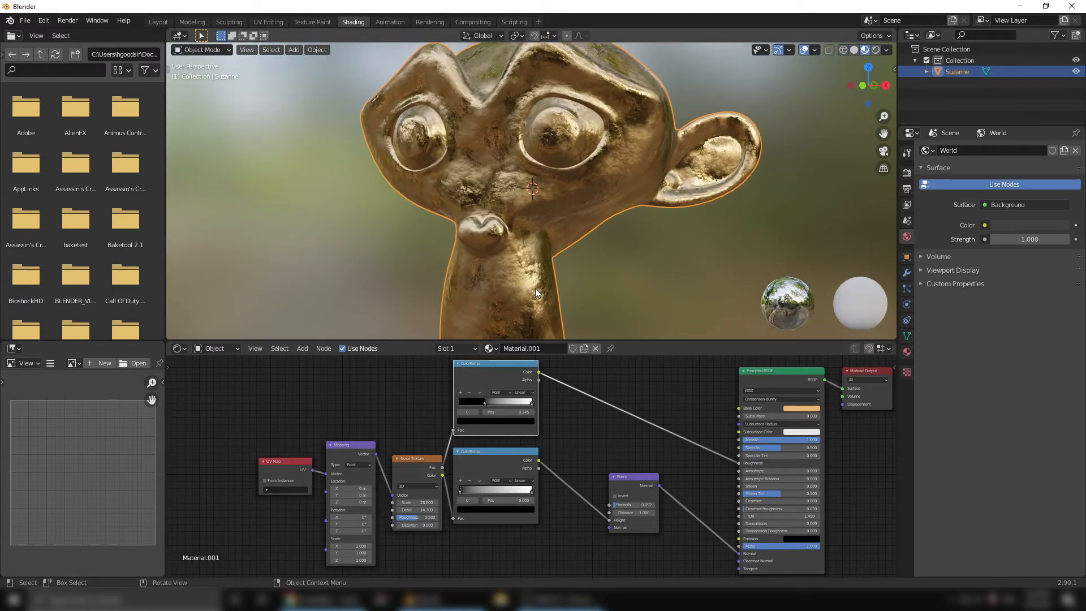
middle_click_drag(535, 293, 521, 322)
Lighten the upper ColorRamp's black stop to grey and tighten its gradient, placing the white stop at about 0.74.
left_click(487, 420)
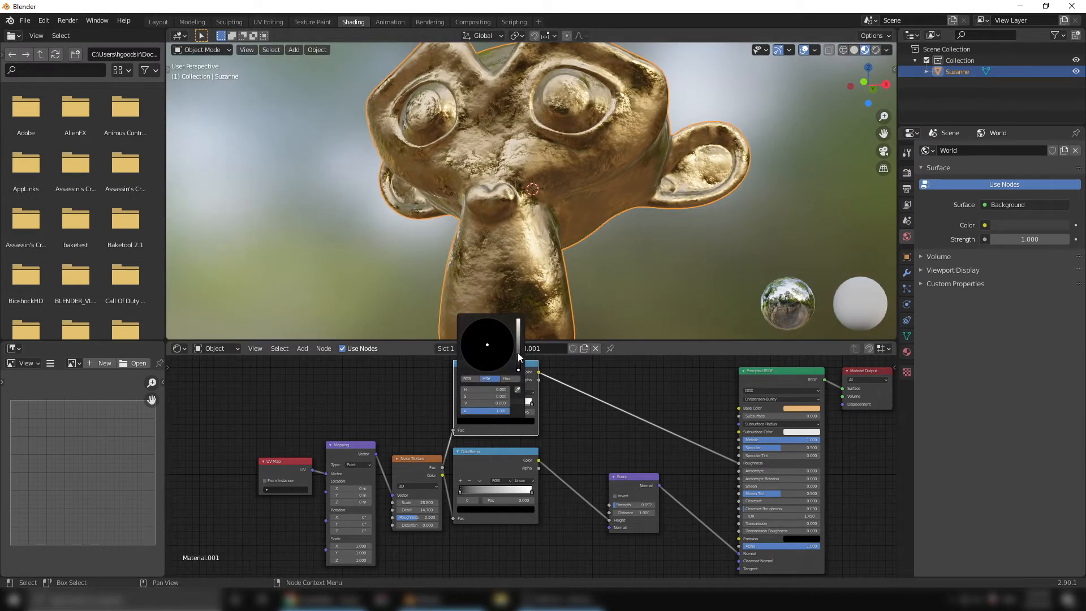
left_click_drag(518, 365, 518, 352)
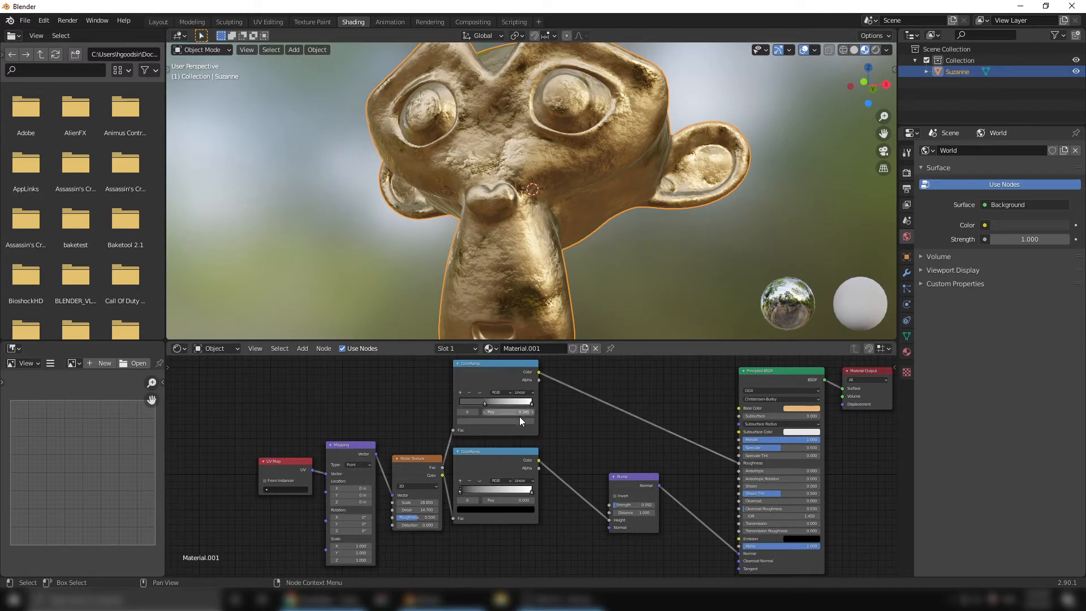
left_click_drag(484, 403, 498, 402)
mouse_move(514, 249)
middle_mouse_down()
mouse_move(518, 226)
mouse_move(571, 255)
mouse_move(609, 250)
mouse_move(451, 236)
mouse_move(505, 245)
mouse_move(507, 260)
middle_mouse_up()
mouse_move(532, 404)
left_mouse_down()
mouse_move(501, 404)
mouse_move(512, 406)
left_mouse_up()
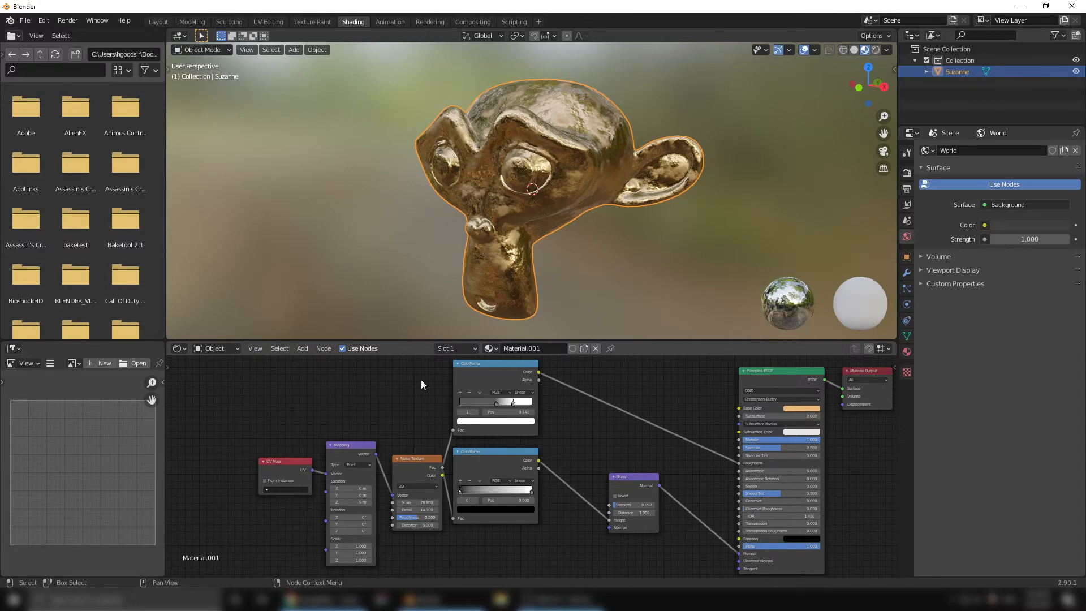
Move the upper ColorRamp's white stop back to the end of the ramp and its grey stop to about 0.44.
middle_click_drag(423, 252, 589, 243)
scroll(588, 254, "up", 4)
scroll(580, 239, "down", 1)
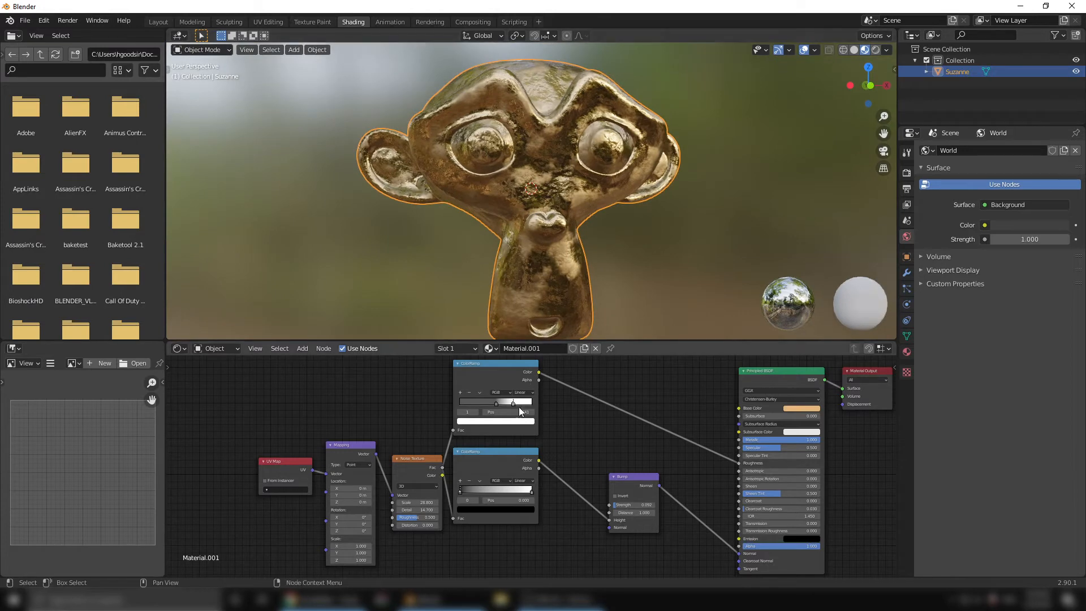
left_click_drag(513, 403, 534, 402)
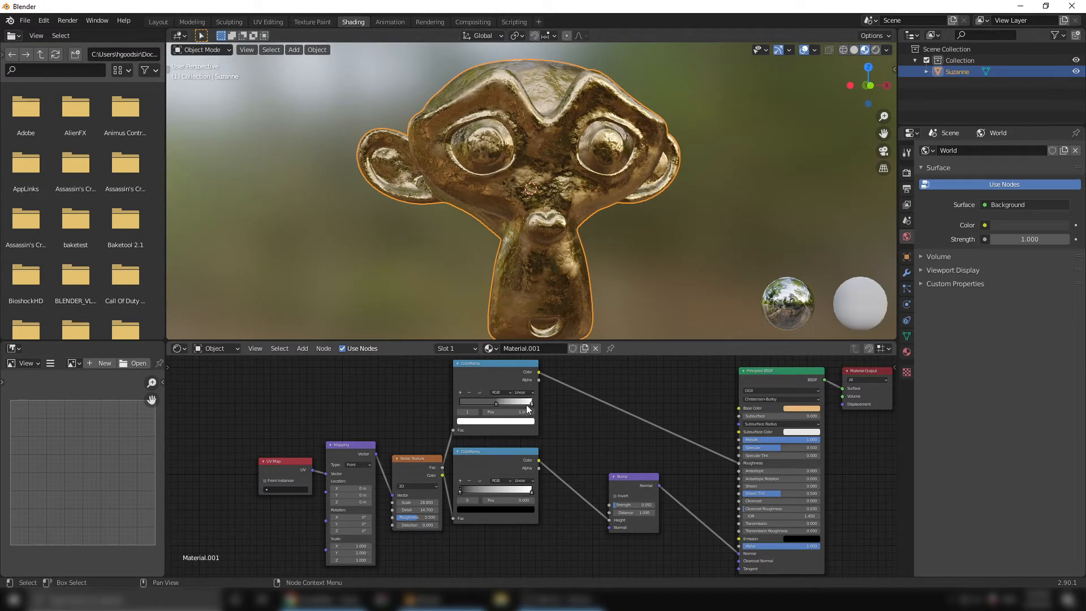
left_click(493, 403)
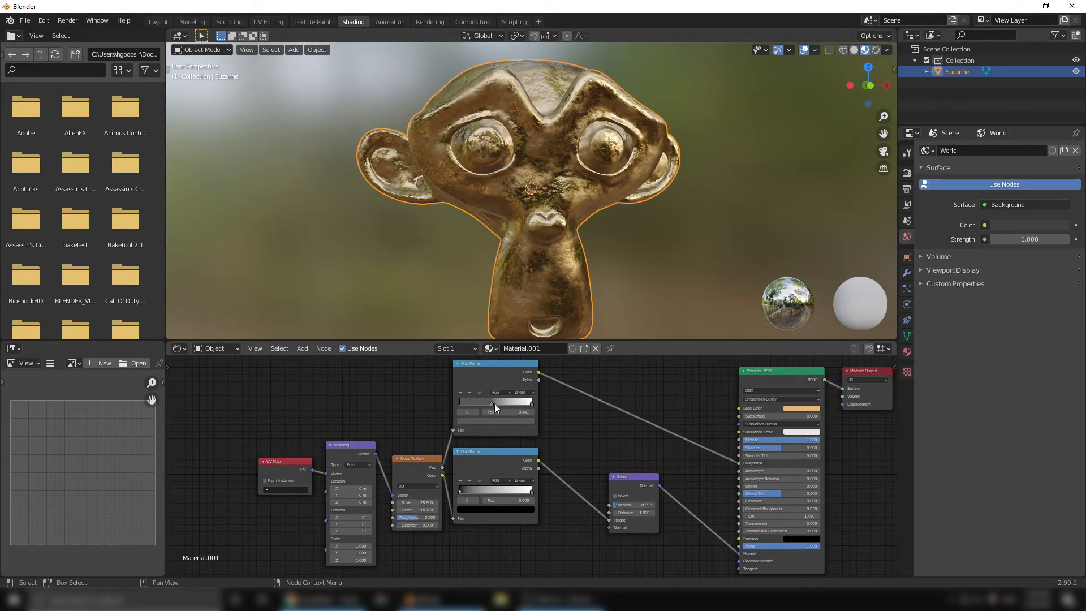
mouse_move(577, 252)
middle_mouse_down()
mouse_move(585, 246)
mouse_move(489, 249)
mouse_move(576, 230)
mouse_move(579, 256)
middle_mouse_up()
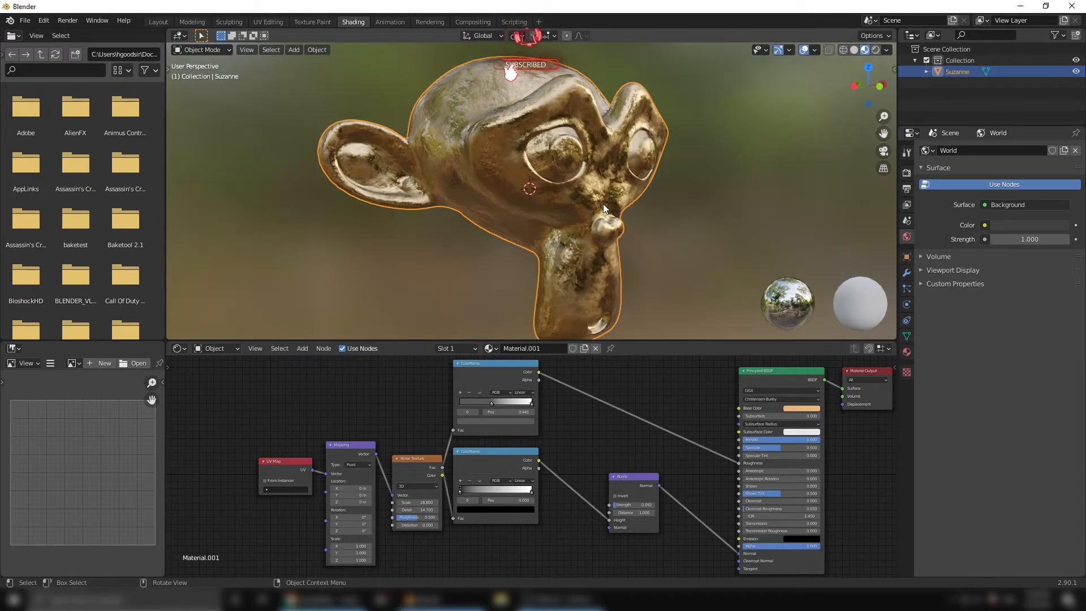
mouse_move(591, 219)
middle_mouse_down()
mouse_move(585, 200)
mouse_move(564, 219)
mouse_move(583, 231)
middle_mouse_up()
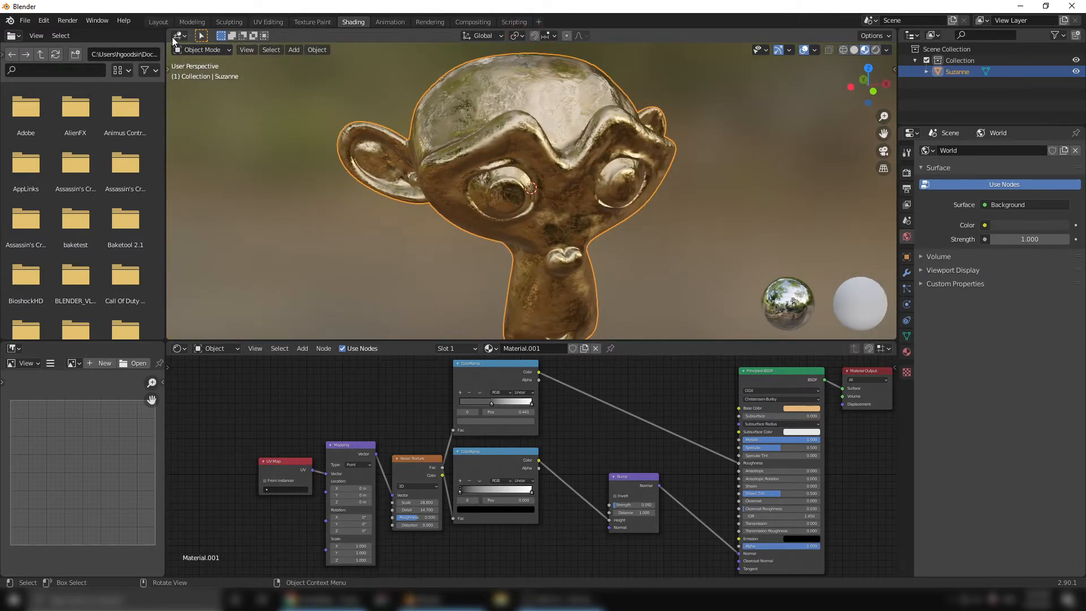
Switch to the Layout workspace and show the monkey head in Material Preview shading.
left_click(164, 22)
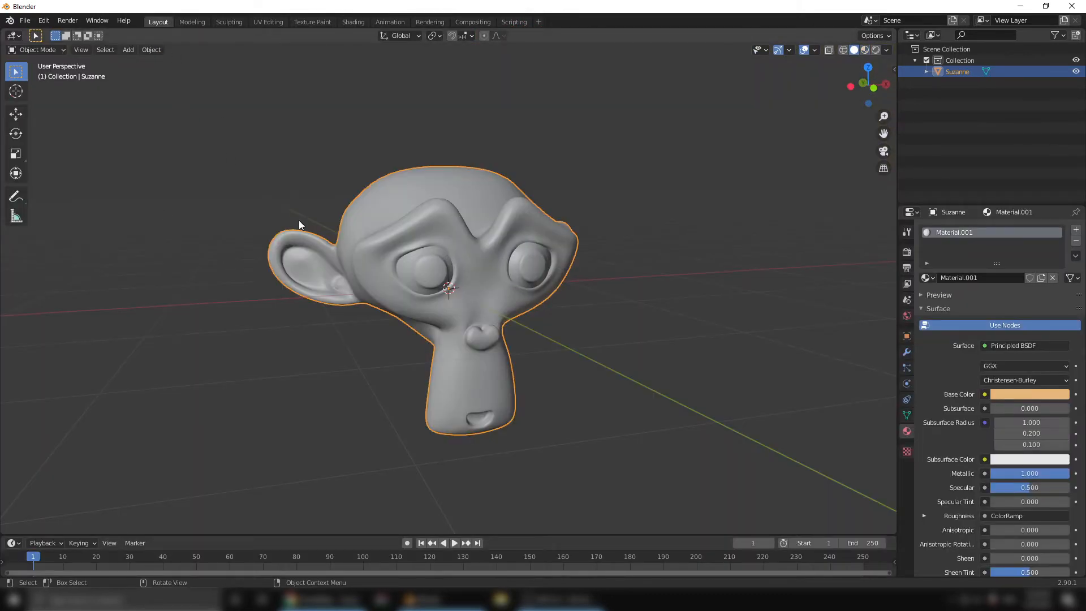
left_click(876, 50)
mouse_move(520, 308)
middle_mouse_down()
mouse_move(554, 305)
mouse_move(530, 304)
middle_mouse_up()
left_click(865, 49)
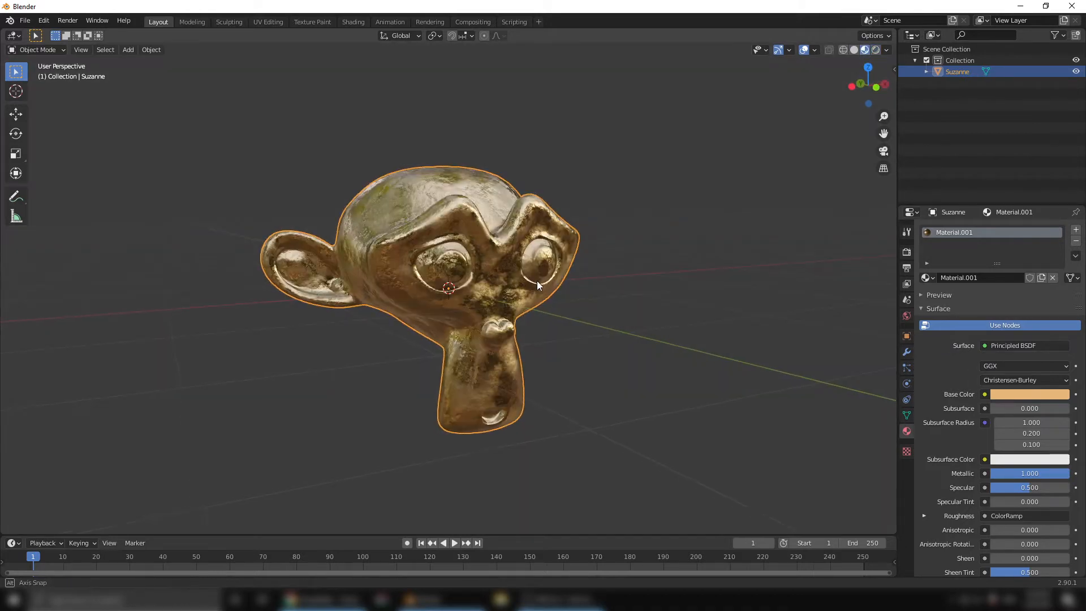
left_click(652, 310)
middle_click_drag(653, 311, 432, 299)
left_click(432, 300)
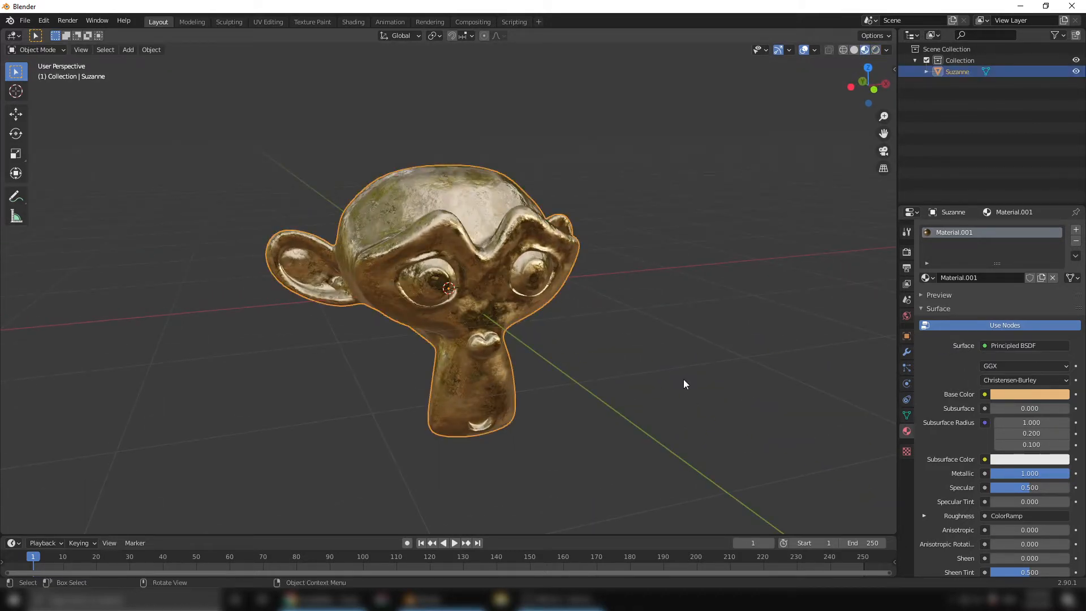
Enable the Metal, Roughness/Glossy, Normal and Specular maps in SimpleBake's PBR bake settings, in addition to Diffuse.
left_click(908, 252)
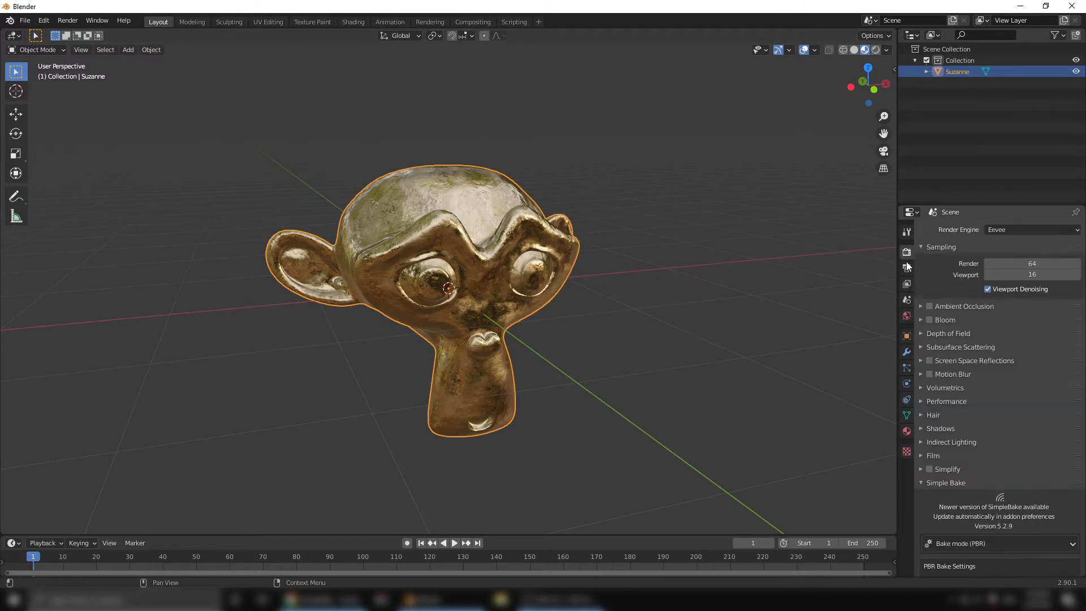
scroll(978, 404, "down", 8)
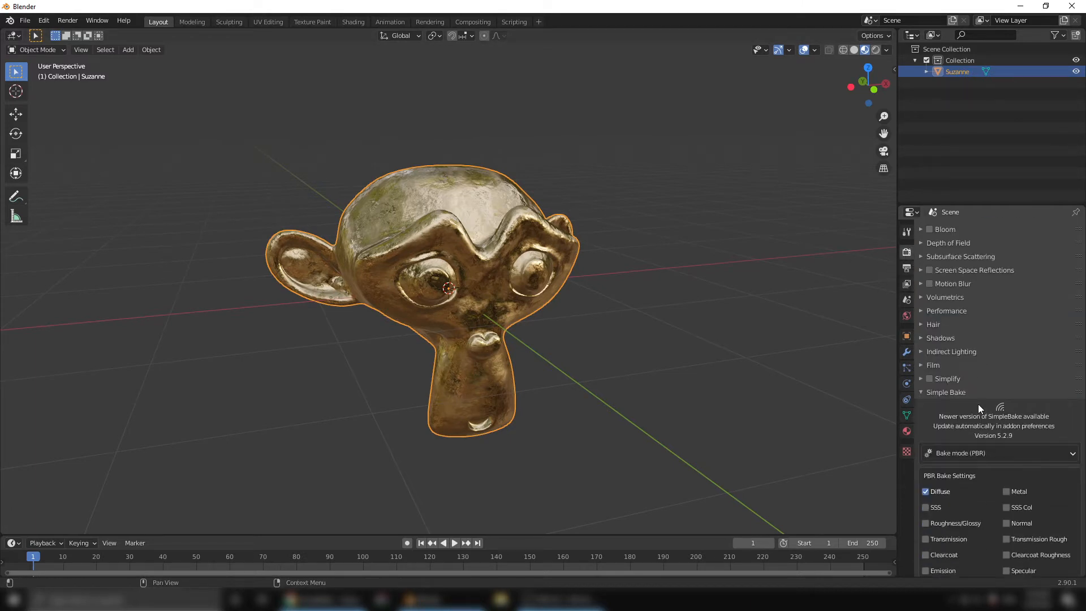
scroll(1011, 374, "down", 3)
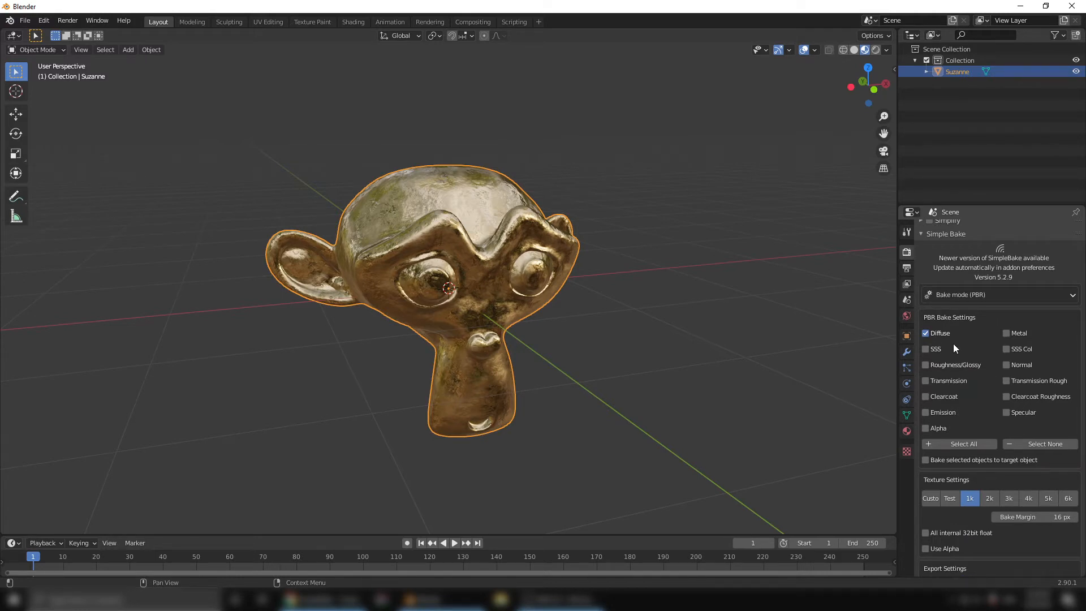
middle_click_drag(626, 382, 587, 356)
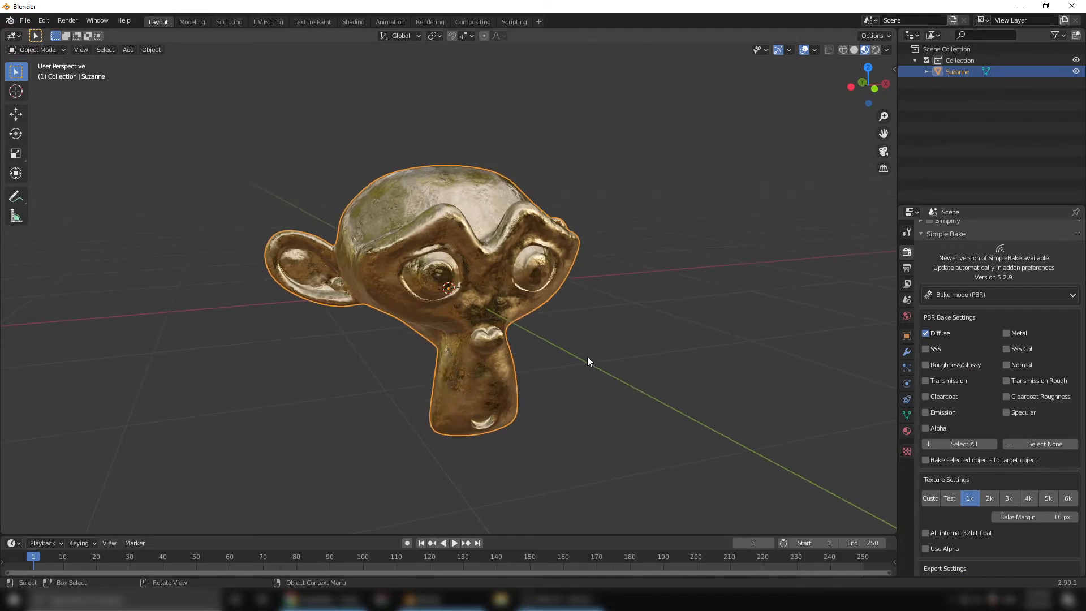
left_click(1007, 333)
left_click(925, 365)
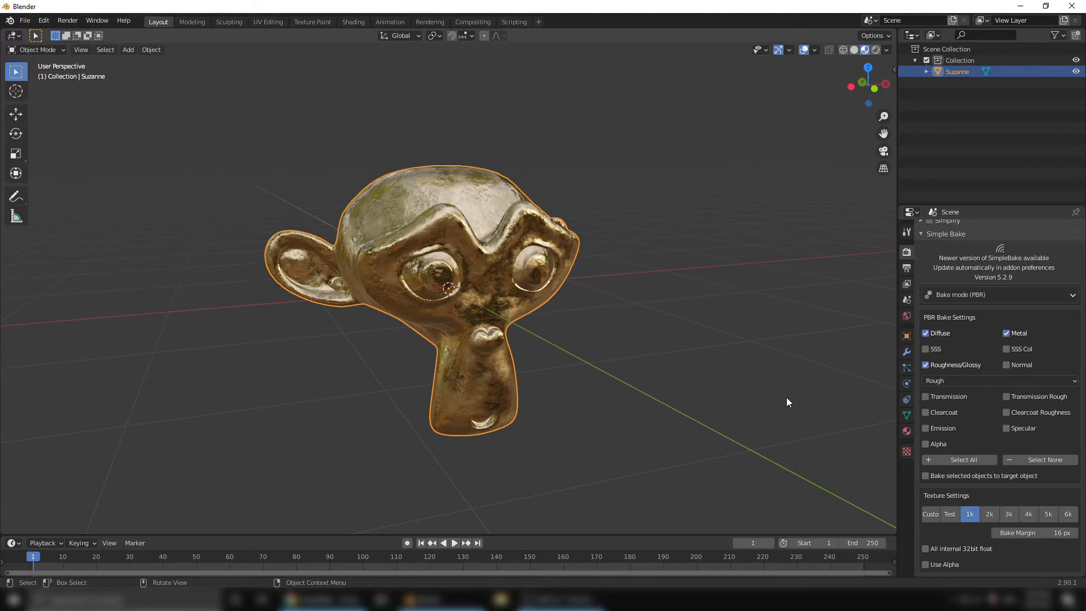
left_click(1012, 366)
middle_click_drag(609, 323, 432, 239)
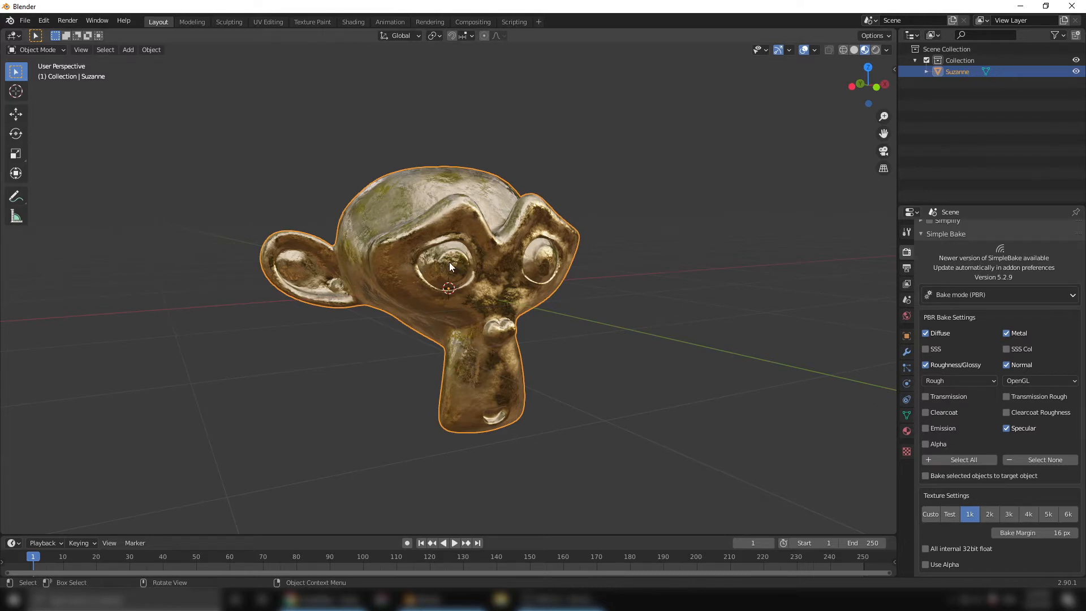
left_click(938, 428)
mouse_move(651, 415)
middle_mouse_down()
mouse_move(592, 397)
mouse_move(650, 409)
middle_mouse_up()
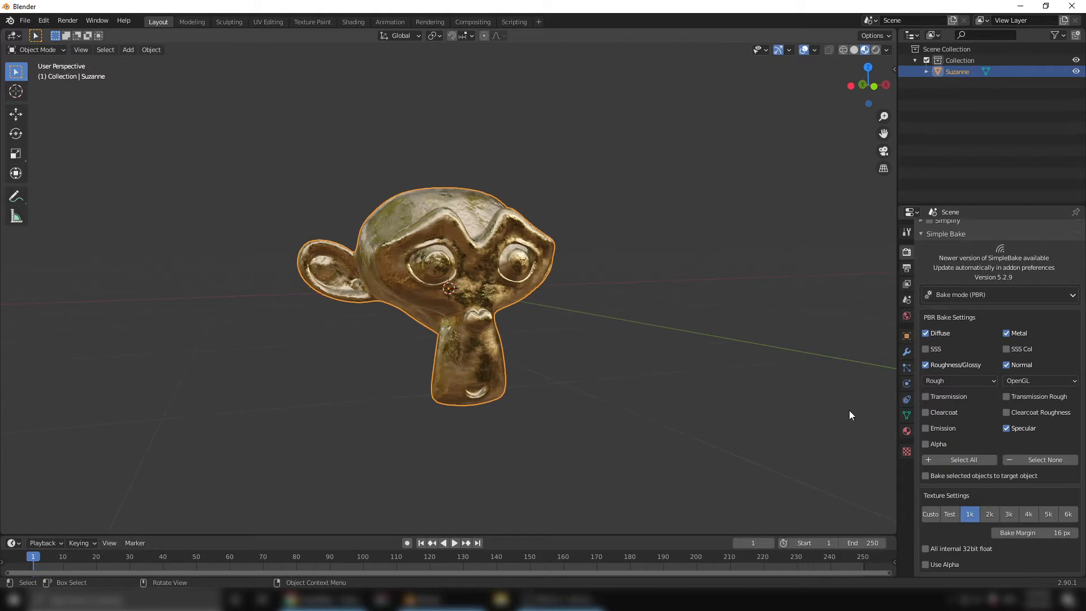
scroll(673, 416, "up", 1)
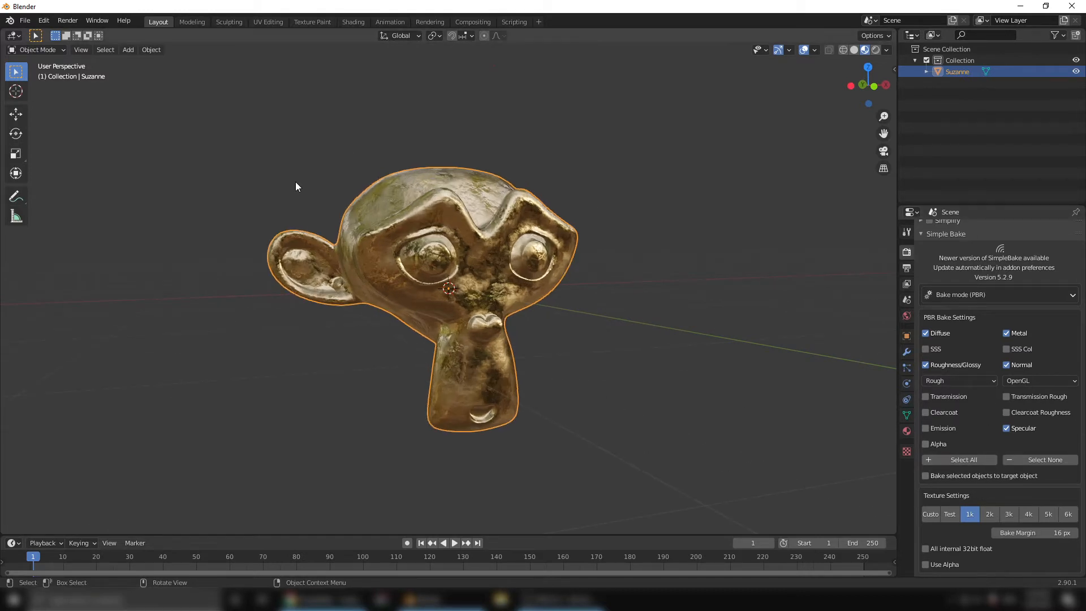
Save the scene over the existing SUZ.blend file in the stuff folder.
left_click(23, 21)
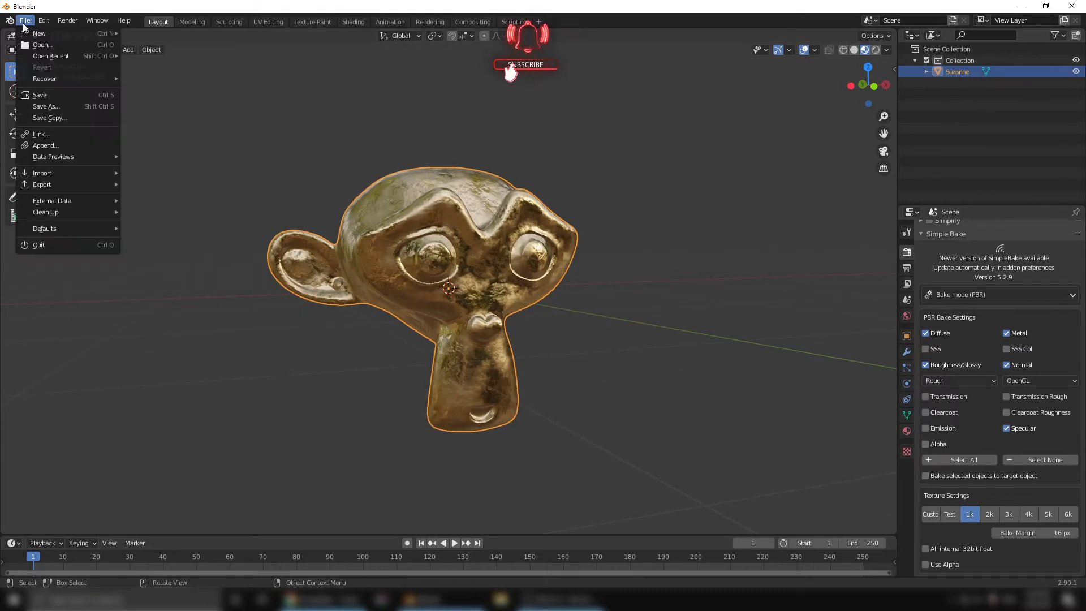
left_click(72, 107)
left_click(457, 474)
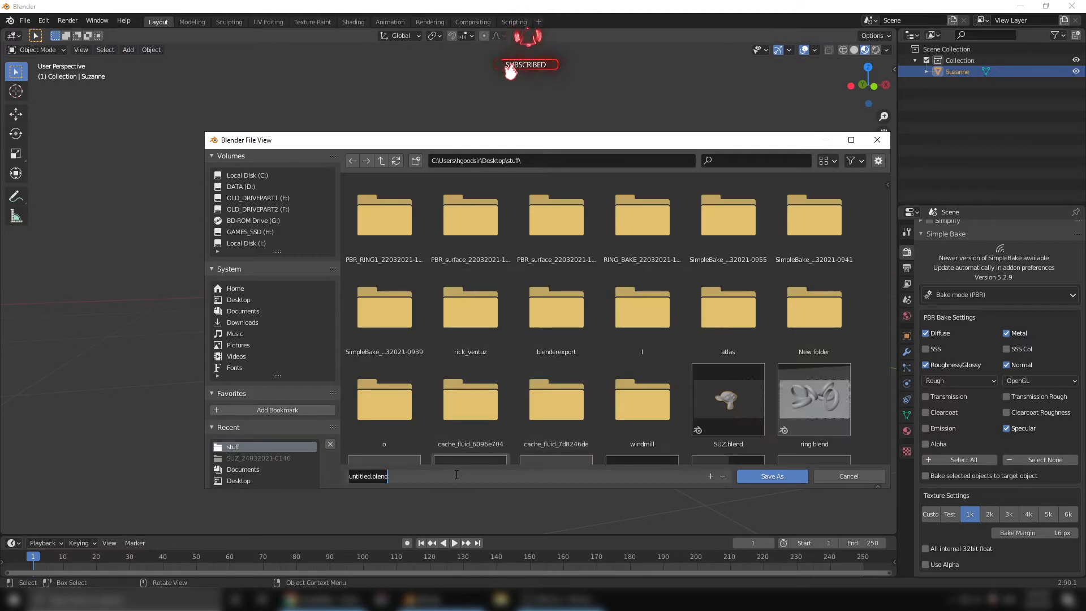
left_click(735, 390)
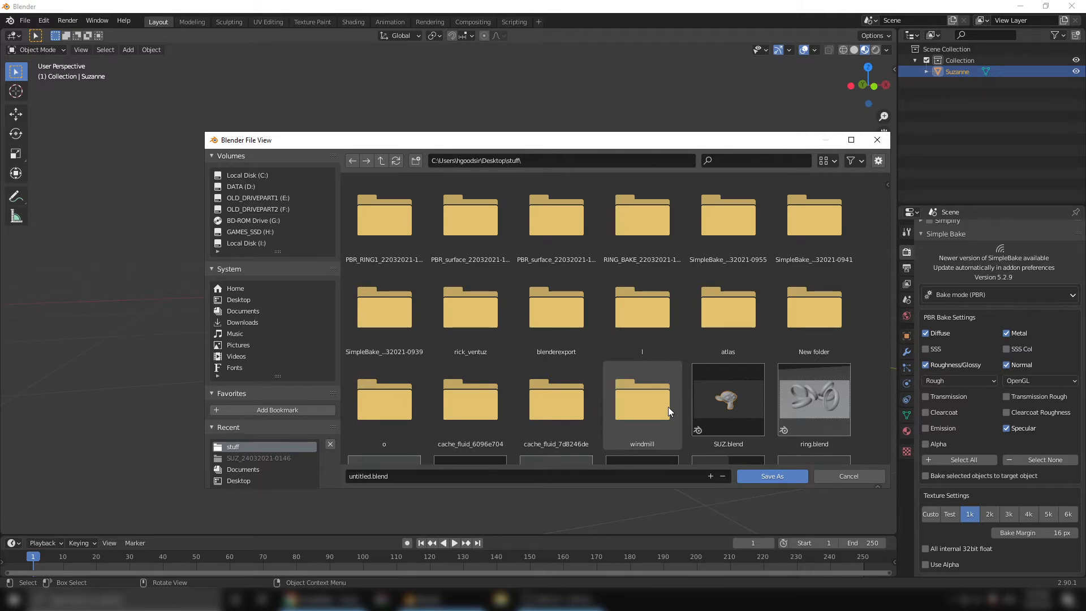
left_click(743, 414)
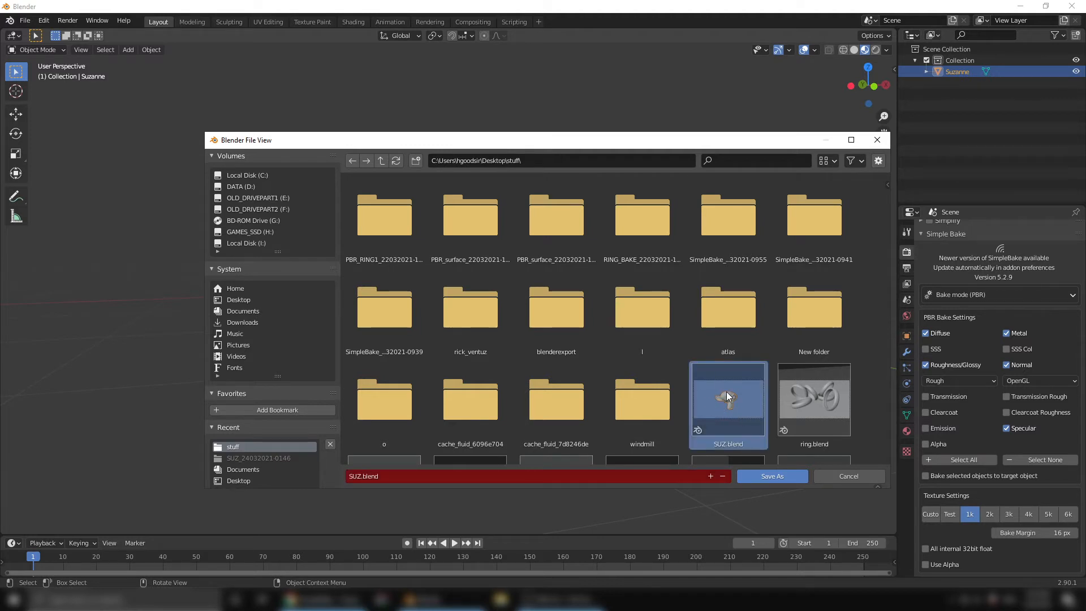
left_click(765, 474)
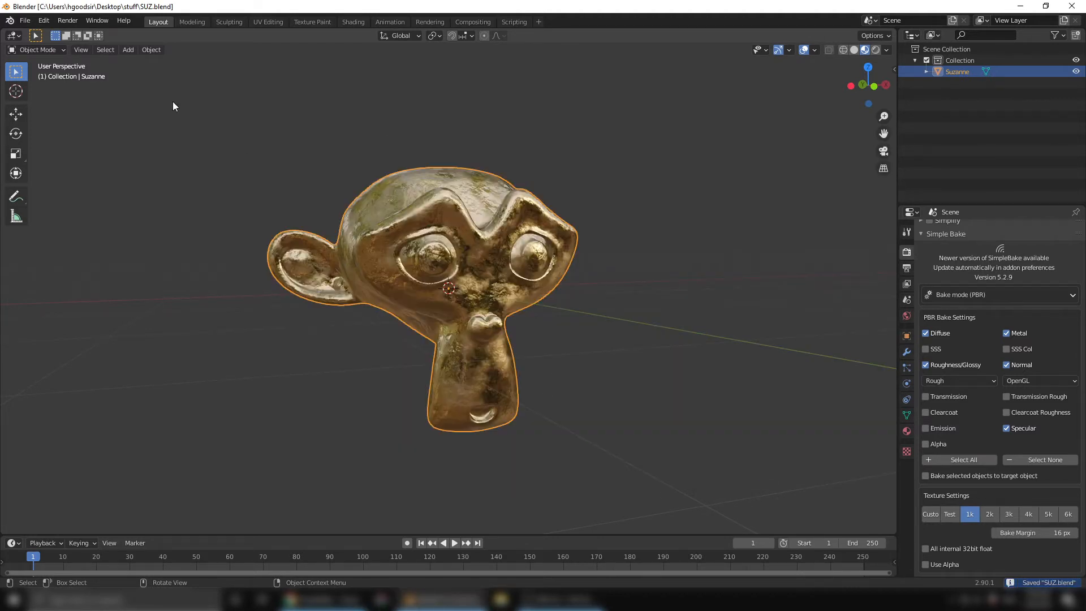
Set SimpleBake's texture resolution to 2k with a bake margin of 14 px.
middle_click_drag(629, 319, 775, 372)
scroll(575, 337, "up", 2)
scroll(982, 430, "down", 4)
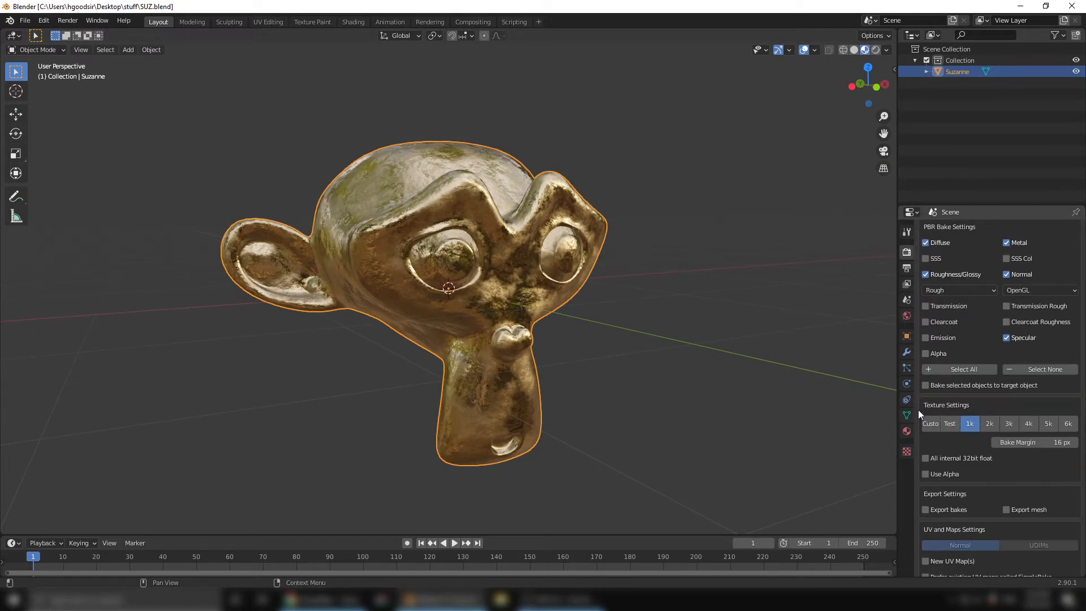
scroll(977, 436, "down", 2)
left_click(931, 378)
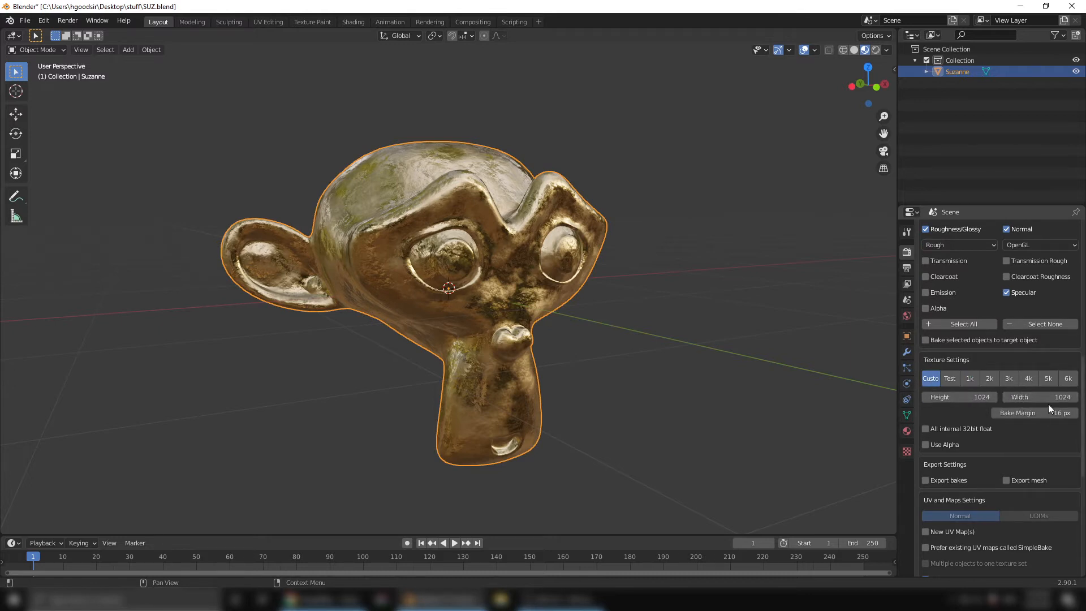
left_click(991, 378)
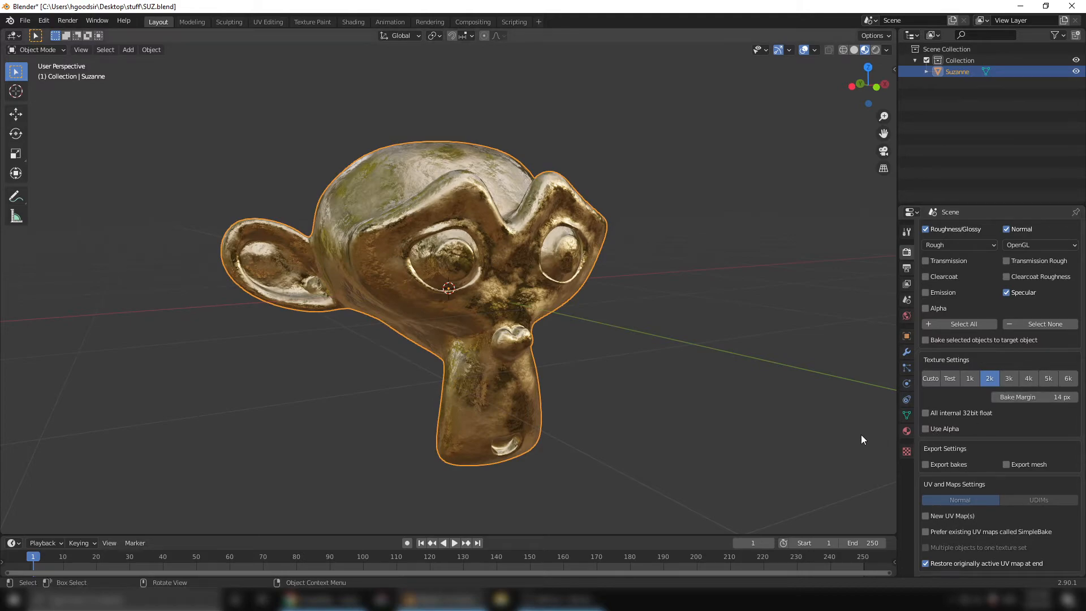
Examine the gold material's surface detail up close around the monkey's eye, brow and side of the head.
middle_click_drag(566, 328, 592, 350)
scroll(559, 345, "up", 9)
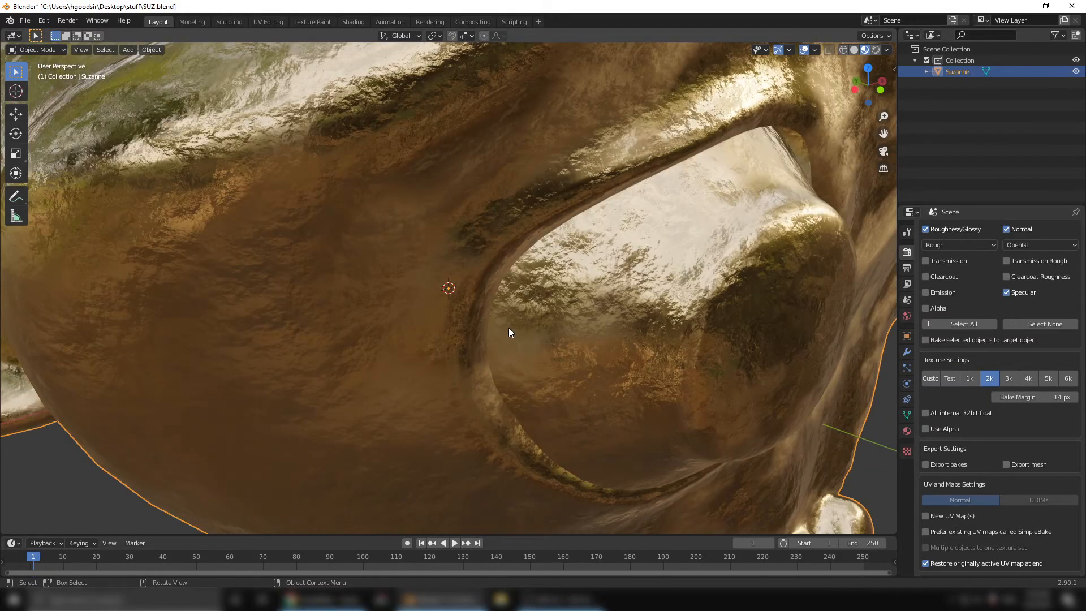
middle_click_drag(509, 328, 518, 323)
scroll(518, 324, "up", 2)
scroll(519, 324, "down", 2)
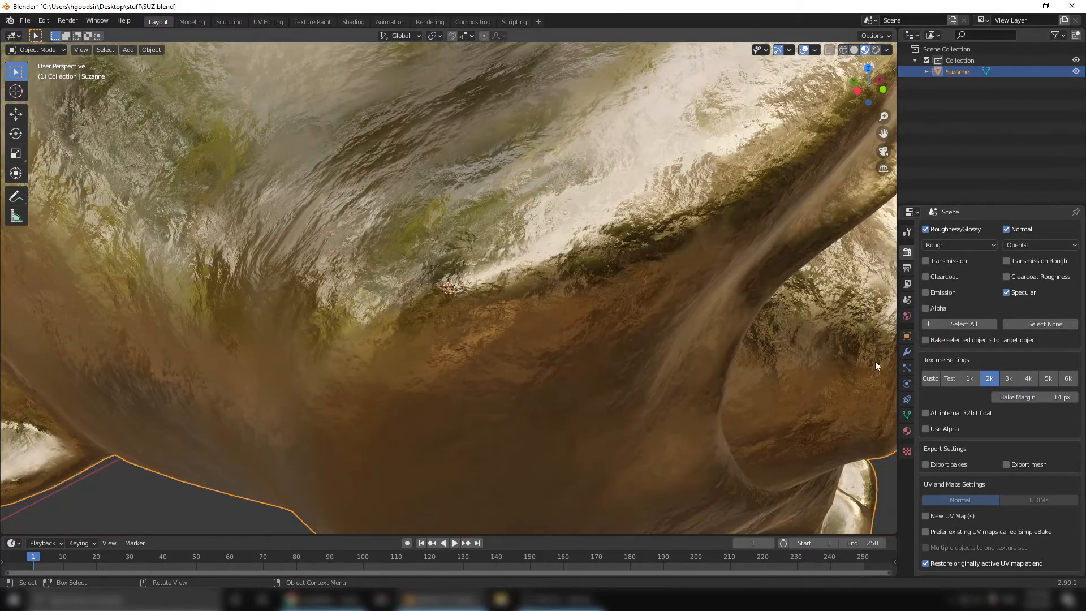
scroll(525, 300, "up", 4)
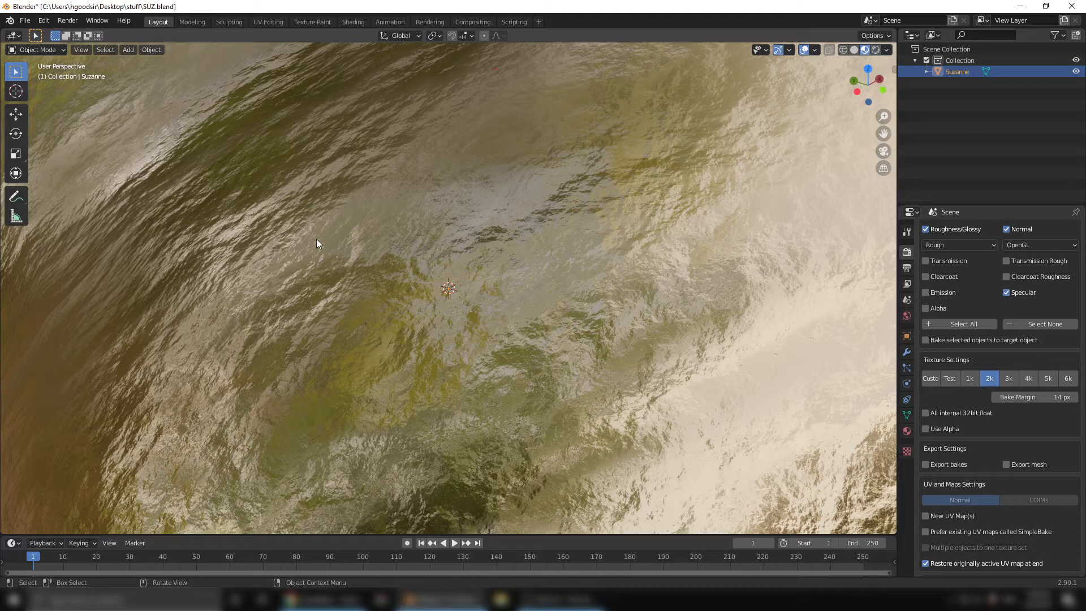
scroll(449, 312, "down", 6)
middle_click_drag(449, 313, 514, 316)
scroll(504, 311, "down", 3)
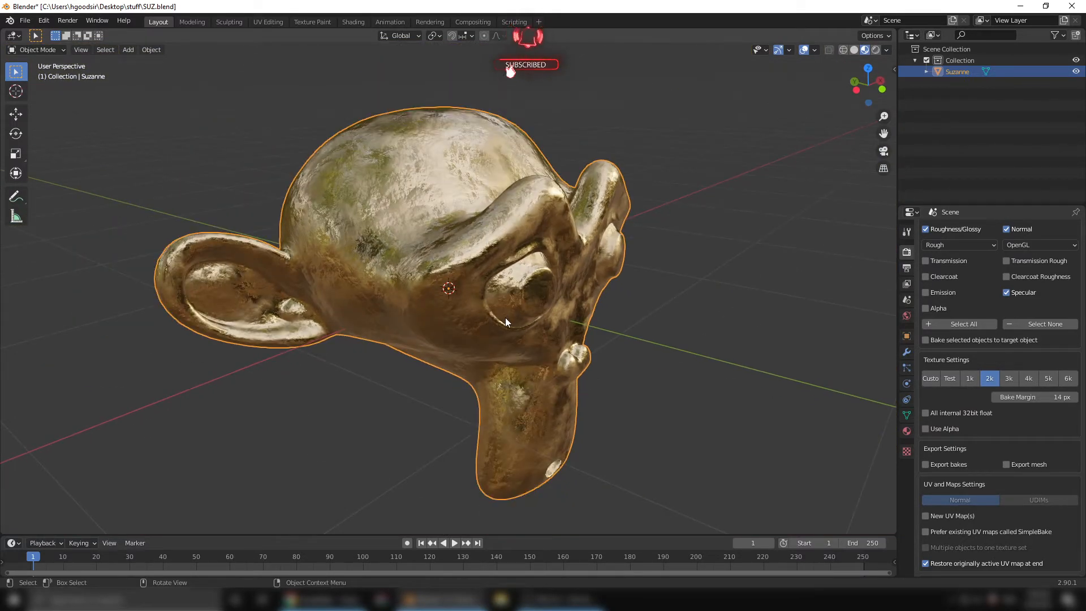
scroll(505, 317, "up", 5)
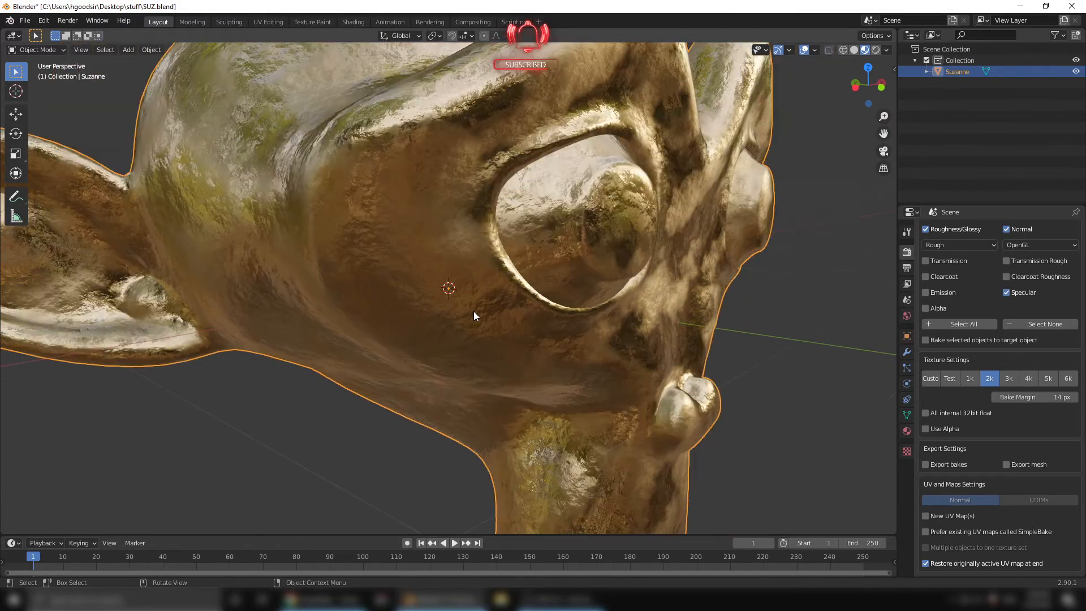
Inspect the gold material's bump and roughness at close range on the cheek and forehead, and across the whole monkey head.
scroll(483, 318, "up", 4)
scroll(483, 318, "down", 4)
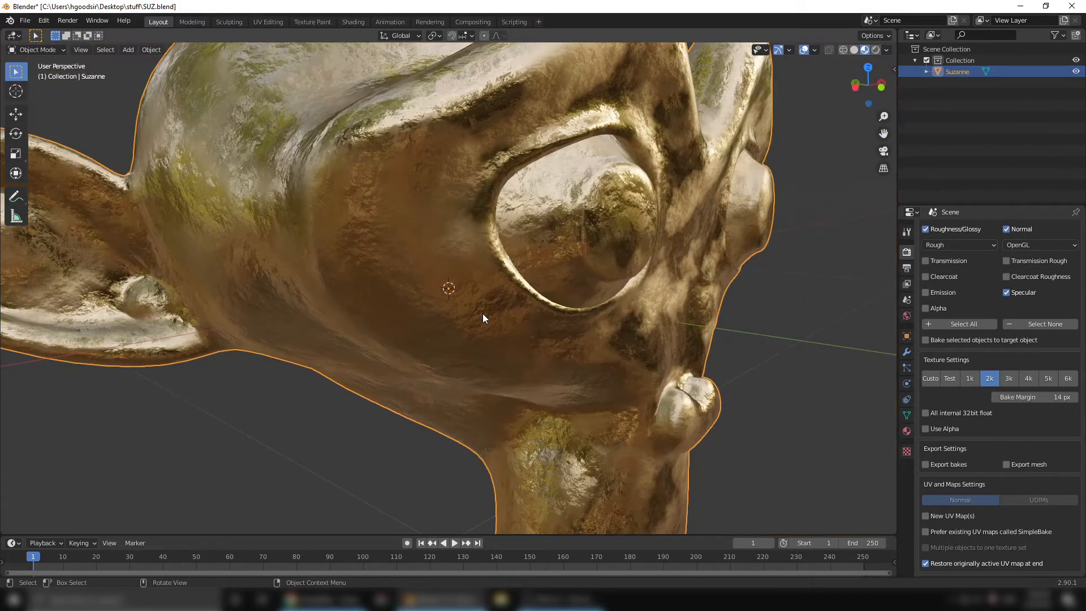
scroll(483, 317, "down", 5)
scroll(483, 317, "up", 7)
scroll(483, 317, "down", 3)
scroll(483, 317, "up", 1)
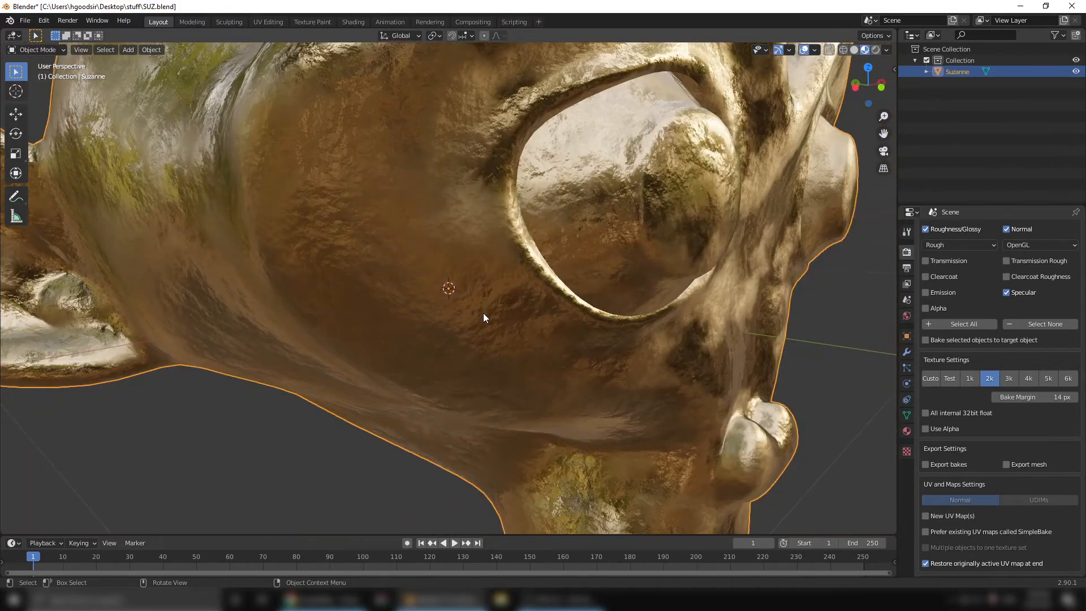
scroll(483, 314, "up", 6)
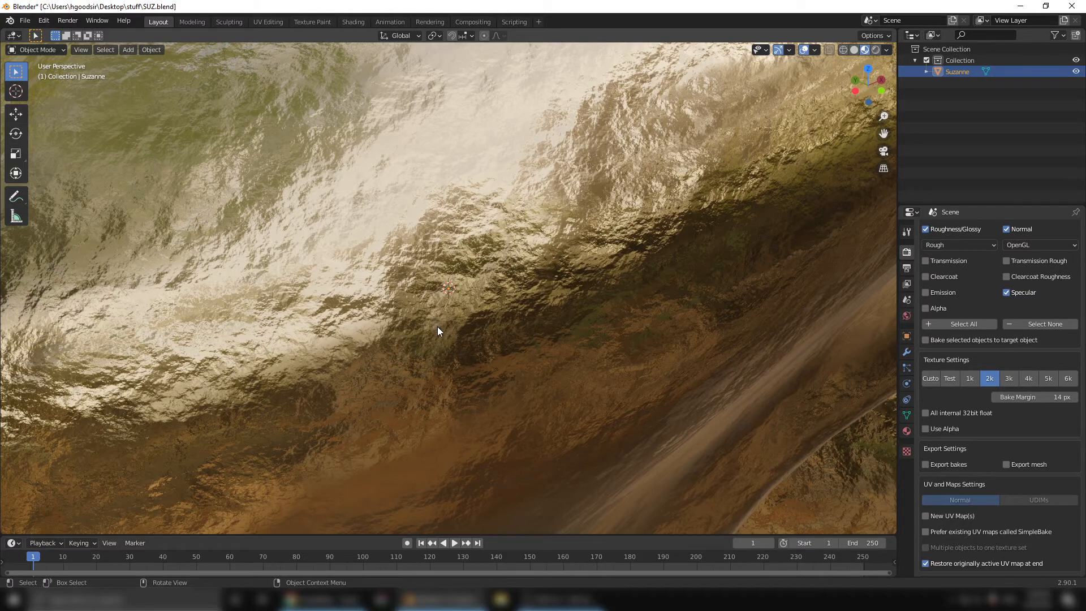
scroll(440, 331, "down", 10)
mouse_move(470, 339)
middle_mouse_down()
mouse_move(469, 326)
mouse_move(458, 334)
mouse_move(512, 350)
mouse_move(456, 341)
mouse_move(488, 345)
middle_mouse_up()
scroll(459, 334, "up", 4)
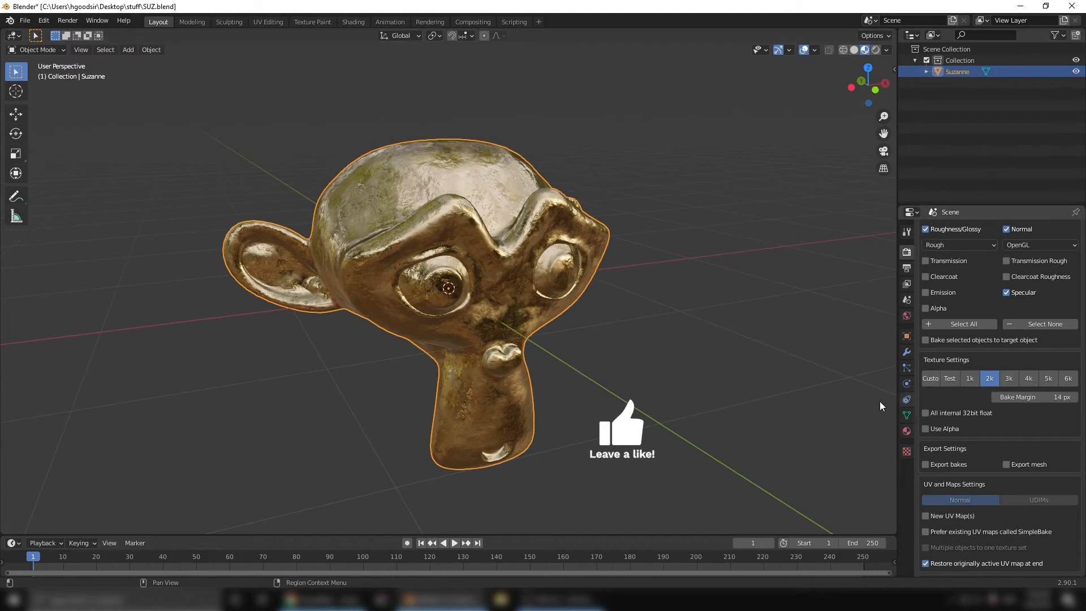
middle_click_drag(880, 402, 603, 368)
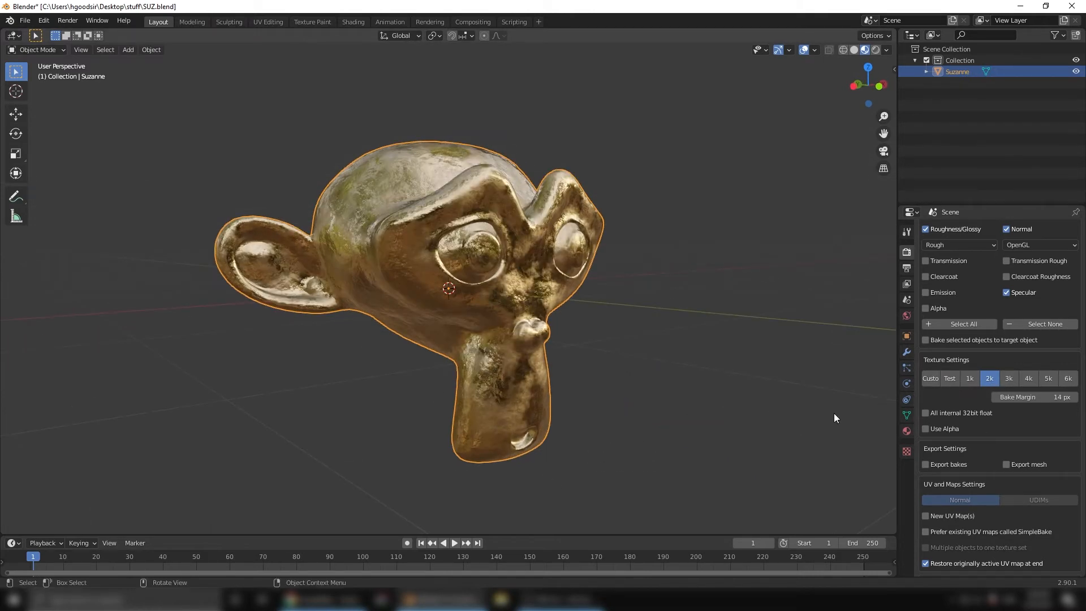
Enable exporting of the bakes in SimpleBake and name the export folder SUZ.
scroll(932, 467, "down", 1)
scroll(946, 442, "down", 2)
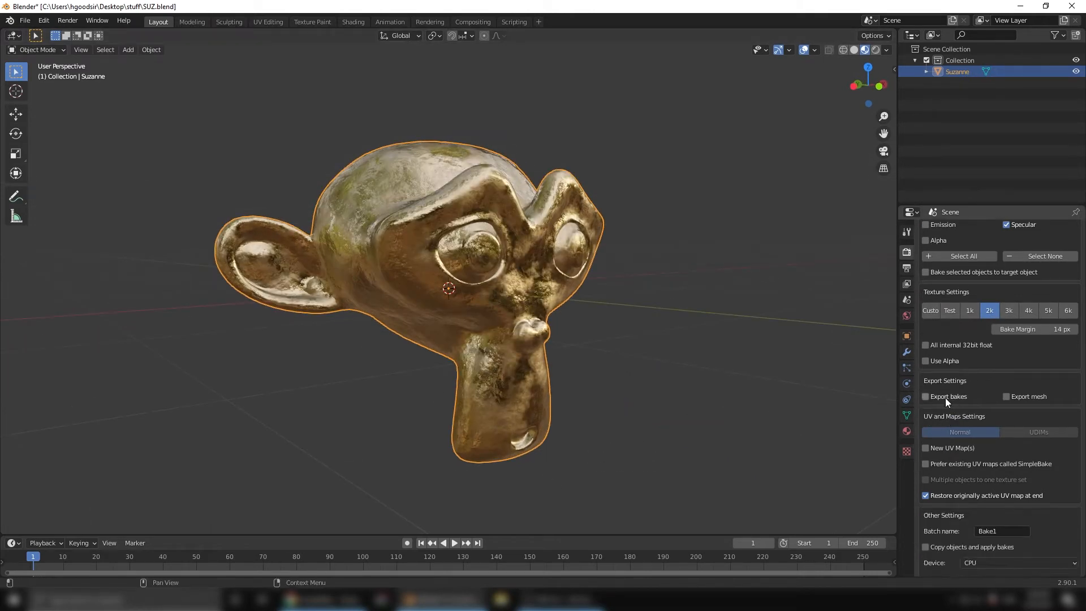
left_click(945, 397)
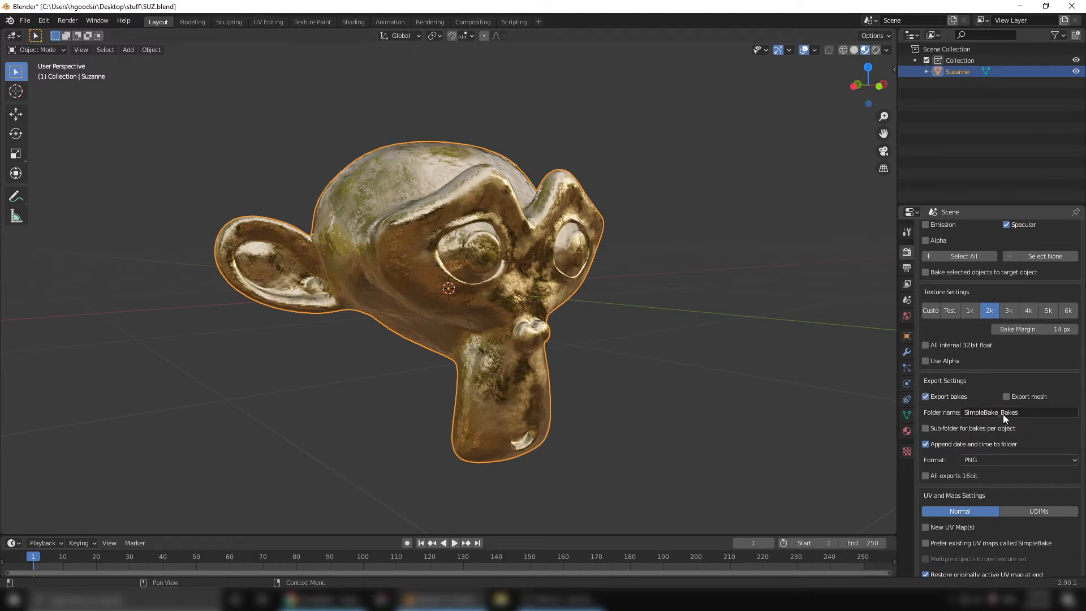
left_click(1033, 411)
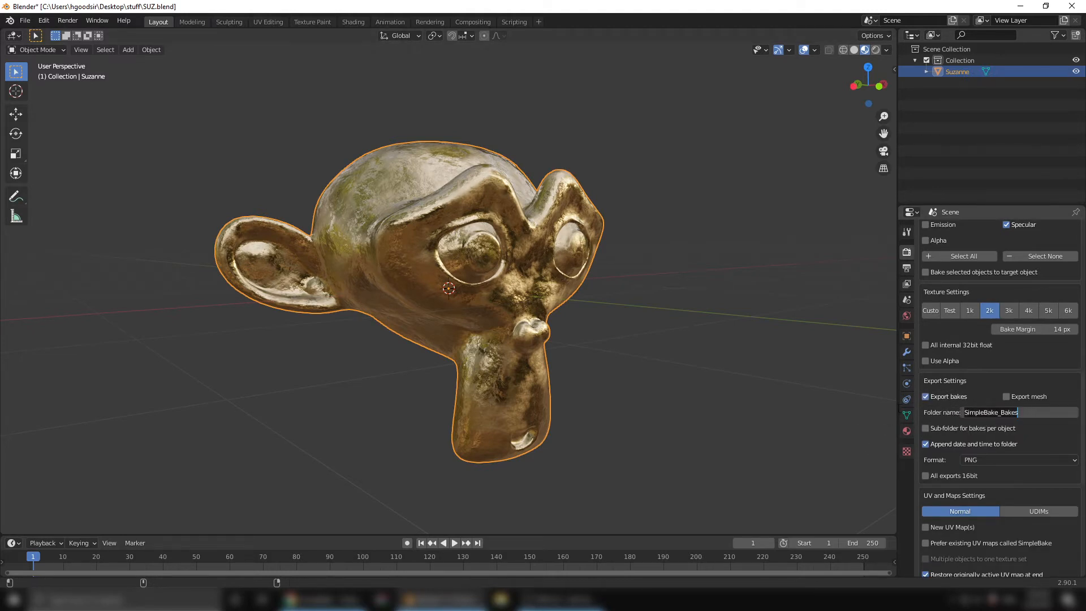
type("SUZ")
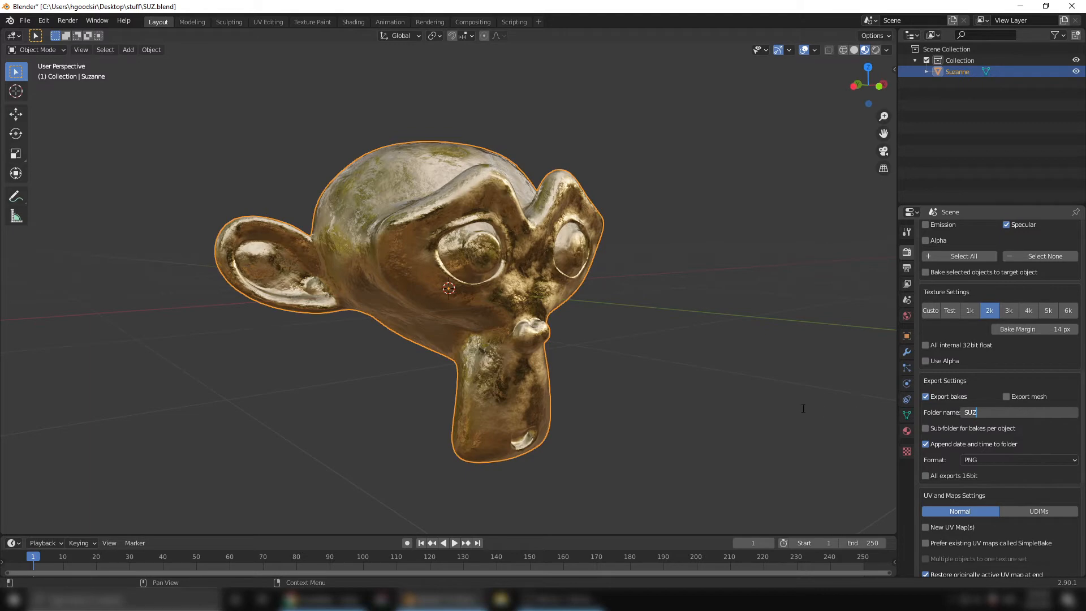
key("Return")
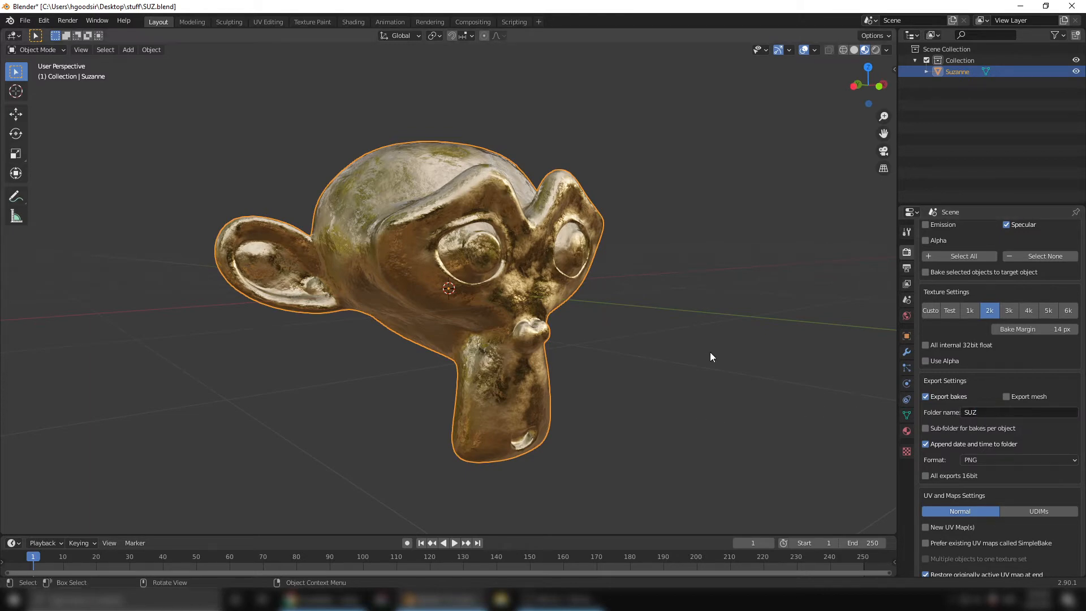
Keep CPU as the bake device and enable copying objects and applying the bakes.
mouse_move(805, 459)
middle_mouse_down()
mouse_move(810, 399)
mouse_move(813, 449)
middle_mouse_up()
scroll(1016, 487, "down", 6)
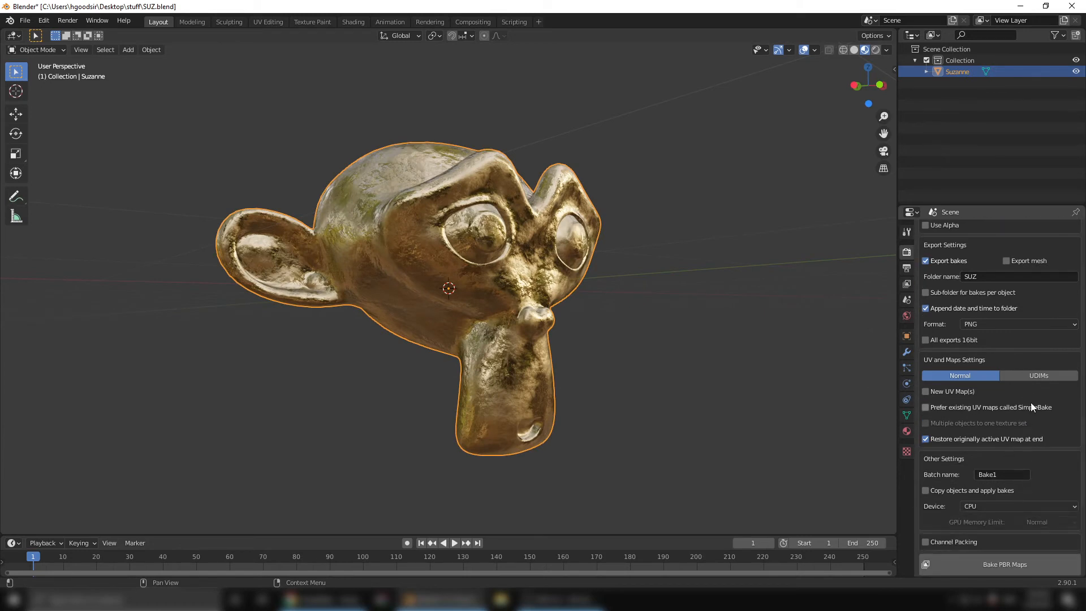
scroll(1020, 423, "down", 3)
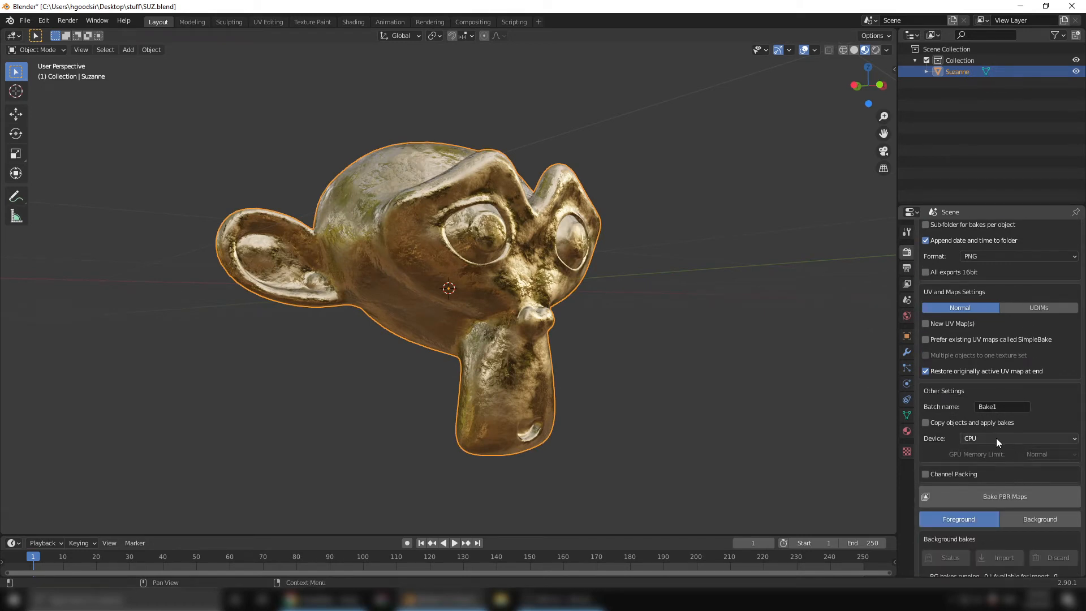
left_click(997, 440)
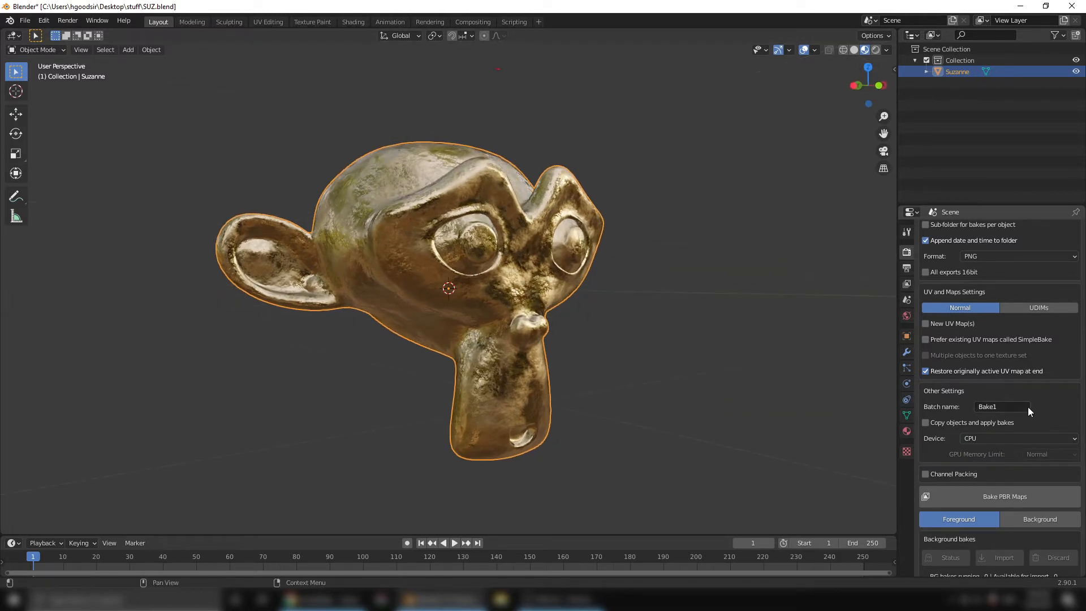
scroll(1026, 413, "down", 2)
scroll(1020, 433, "up", 3)
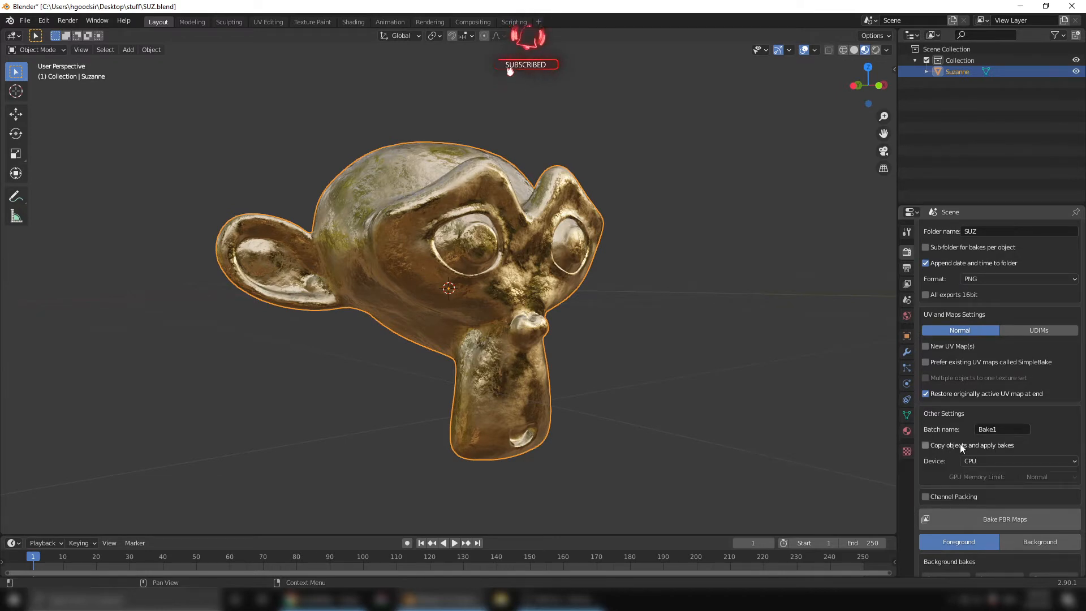
left_click(996, 445)
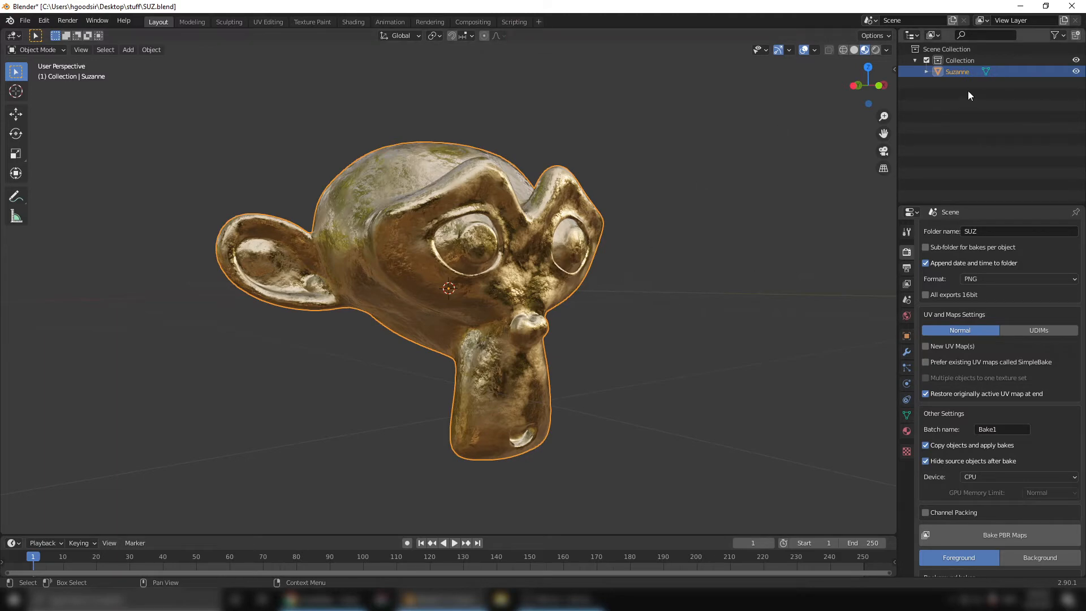
Review the SimpleBake settings and start the foreground bake of the monkey head's PBR maps.
middle_click_drag(713, 317, 653, 368)
scroll(645, 379, "down", 3)
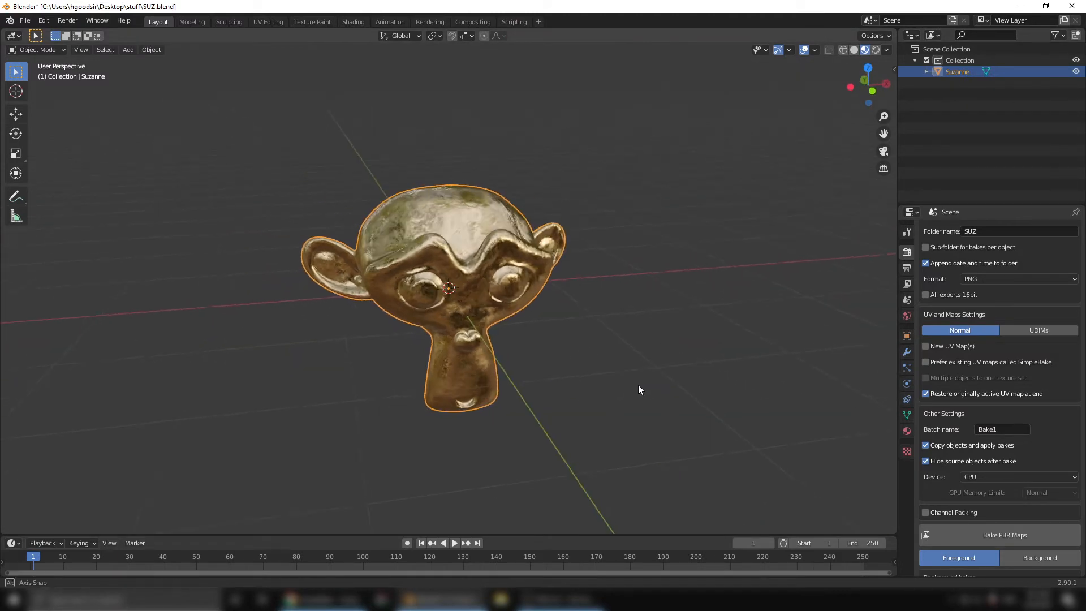
scroll(990, 458, "up", 8)
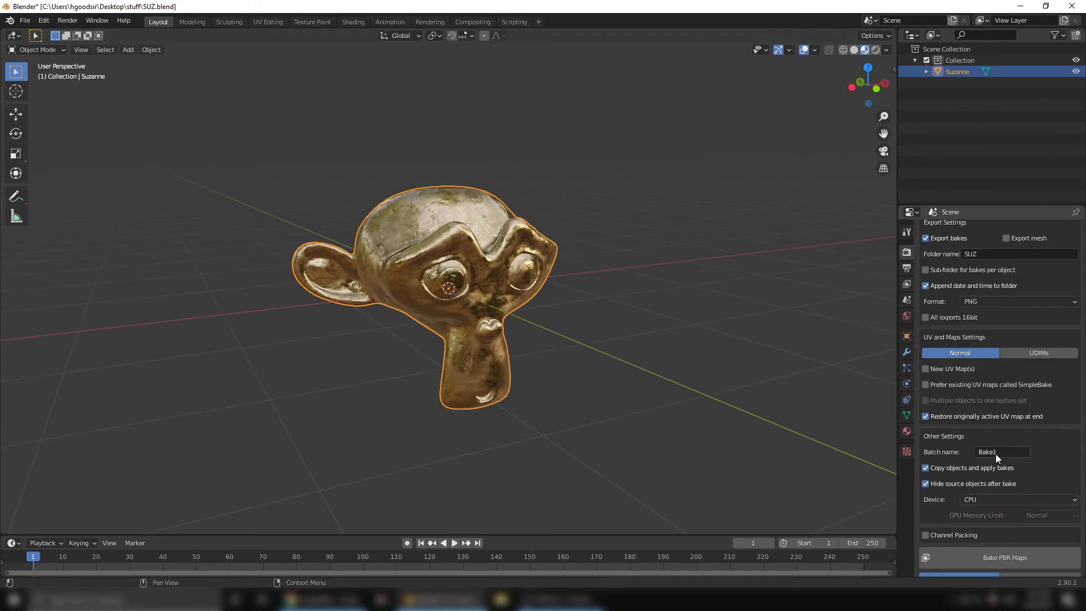
scroll(994, 424, "down", 2)
scroll(990, 424, "up", 6)
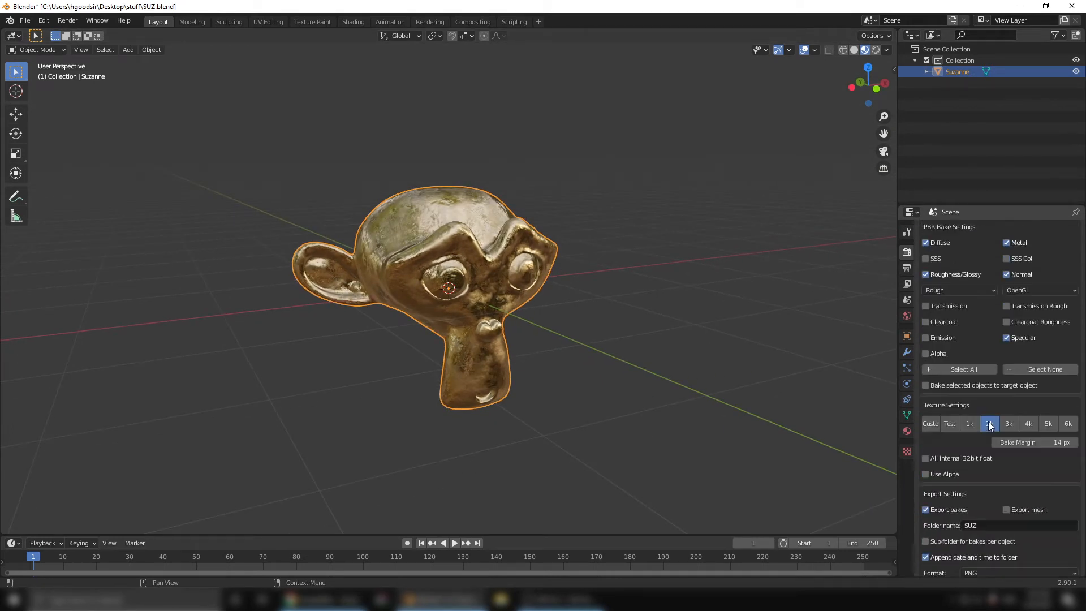
scroll(985, 425, "down", 4)
scroll(986, 426, "down", 10)
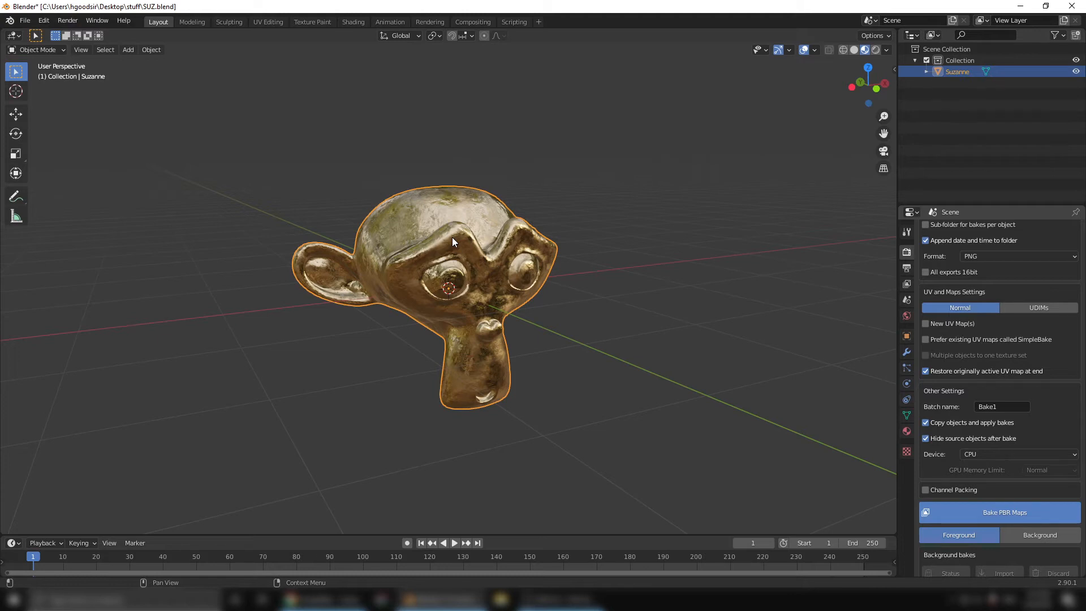
key("super+e")
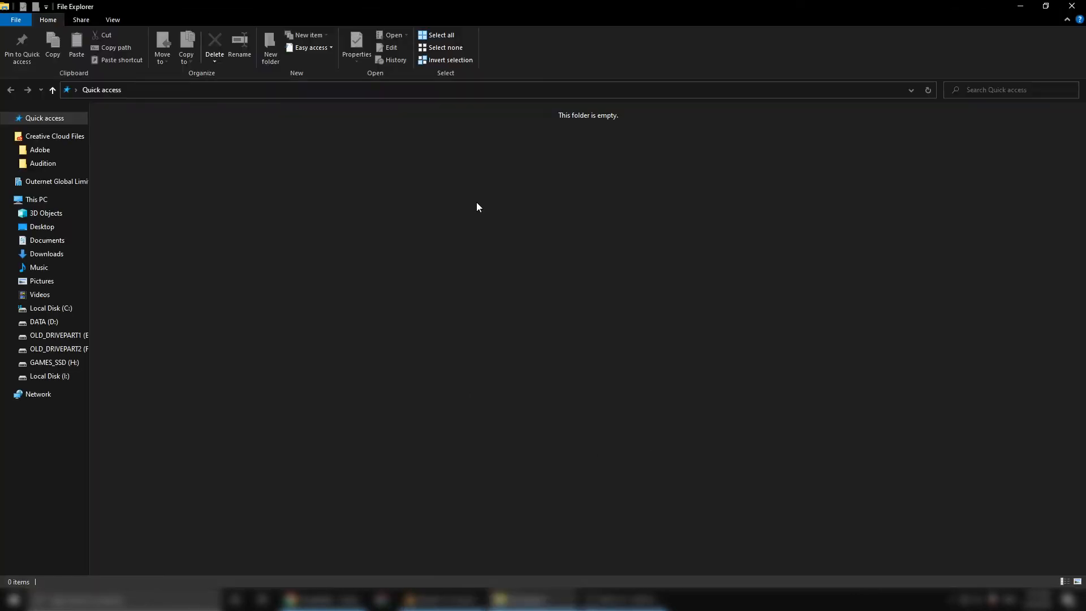
left_click(41, 226)
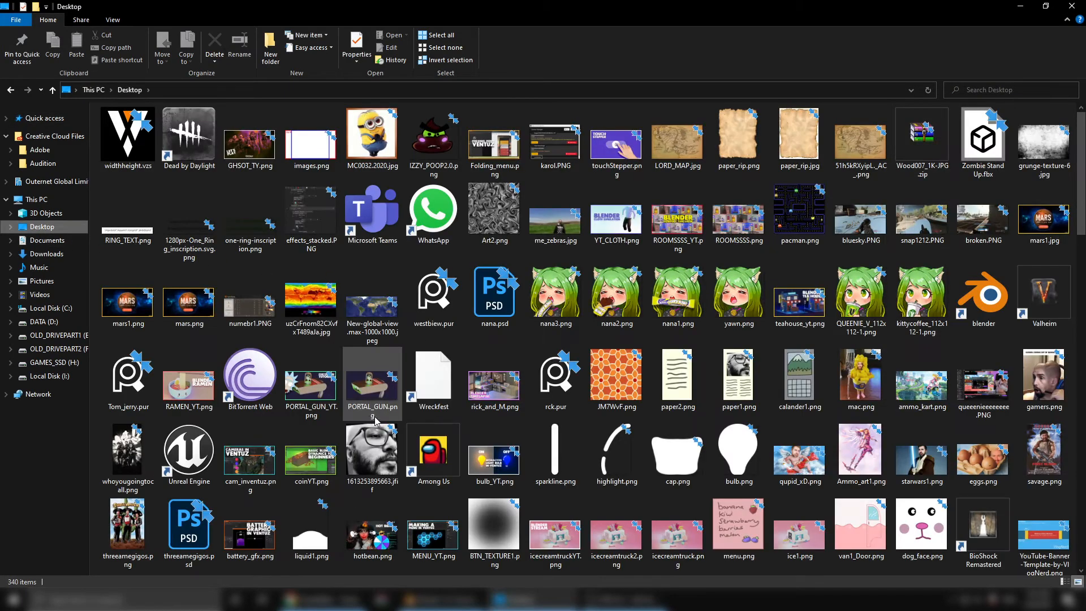
left_click(571, 451)
scroll(565, 452, "down", 15)
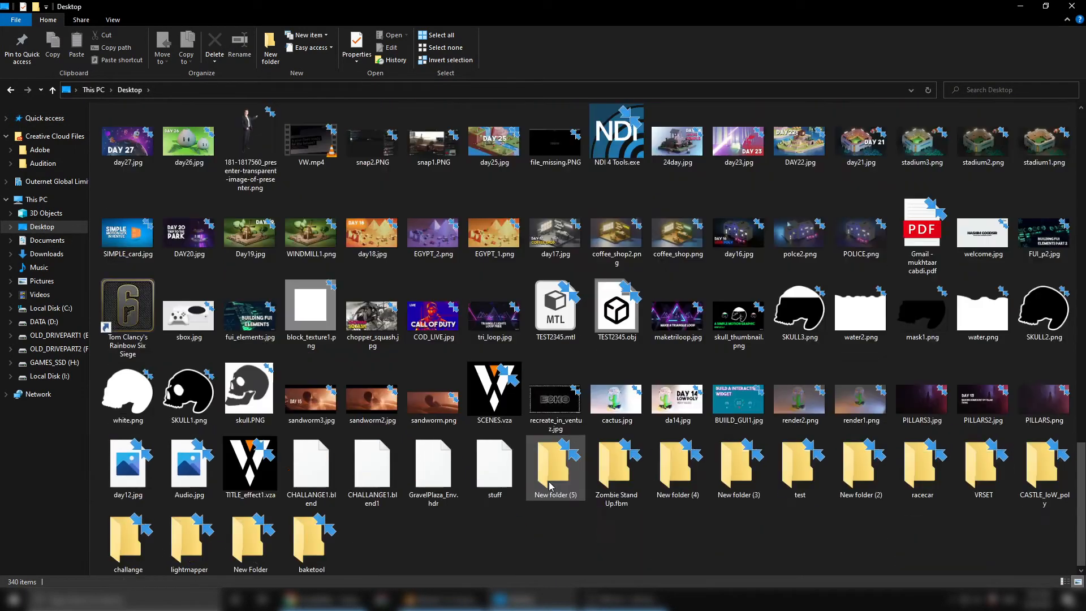
double_click(487, 493)
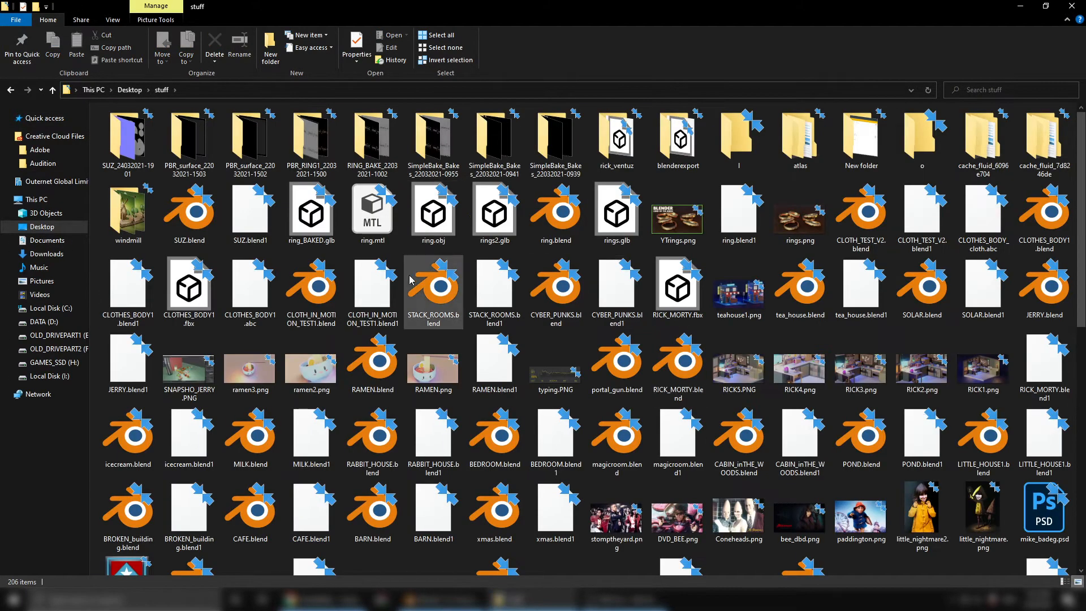
double_click(138, 161)
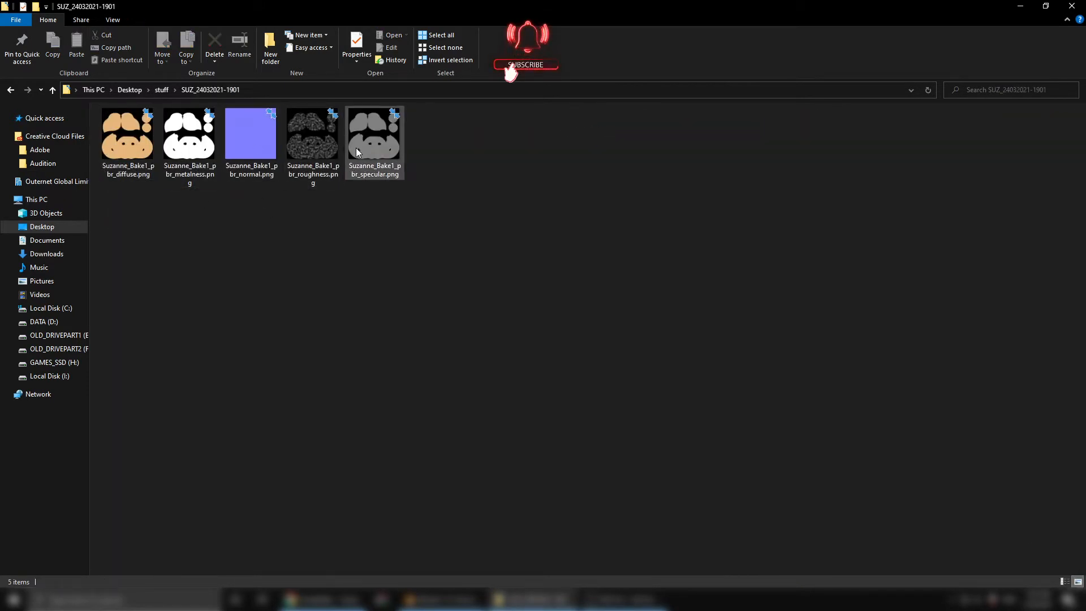
View the baked diffuse, metalness, normal, roughness and specular images one after another, and close the image viewer.
double_click(136, 144)
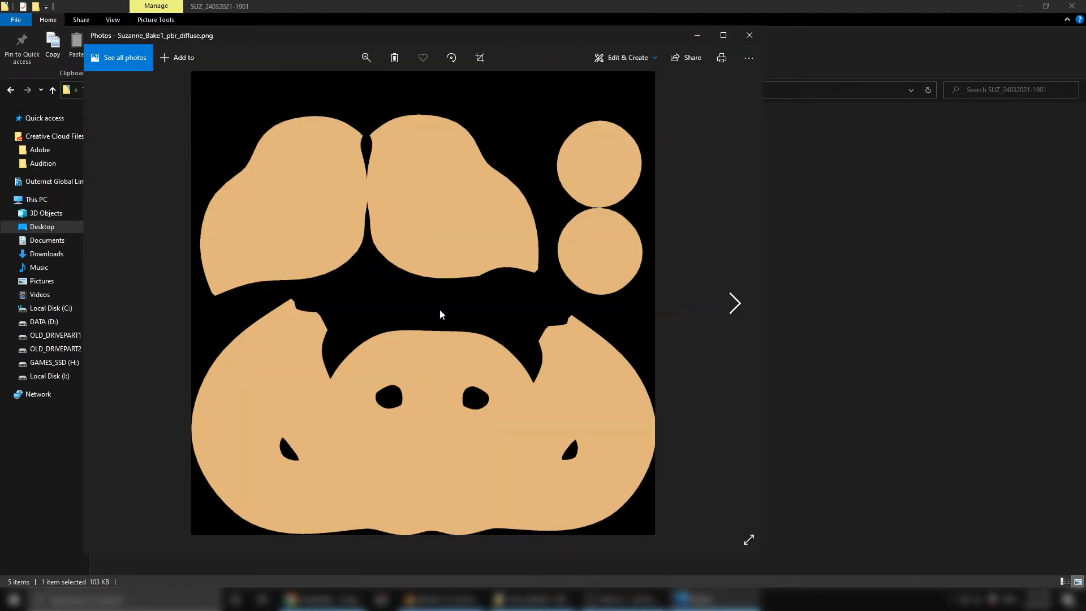
key("Right")
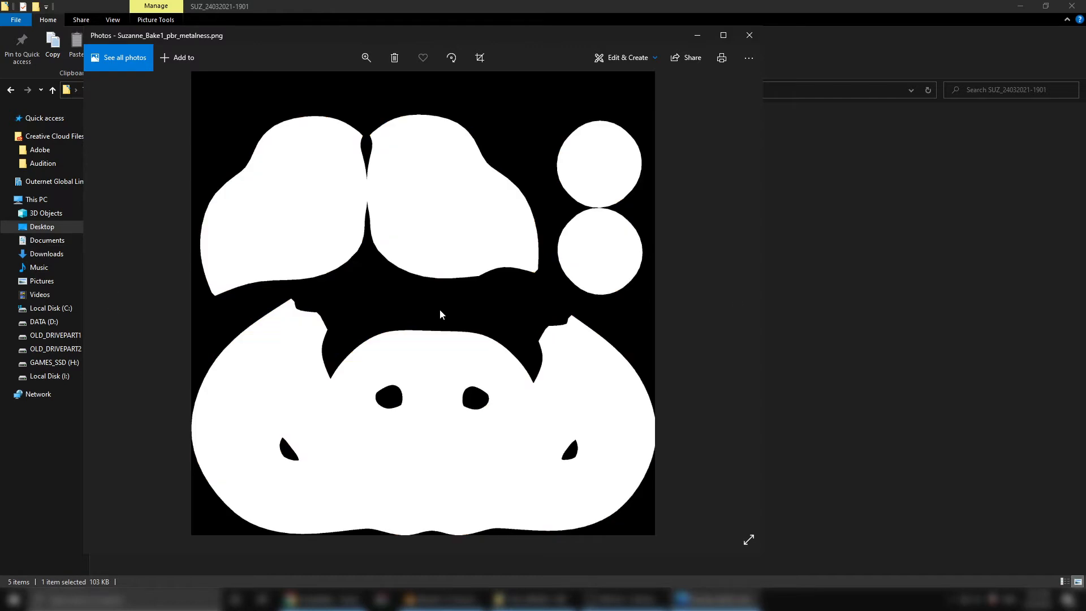
key("Right")
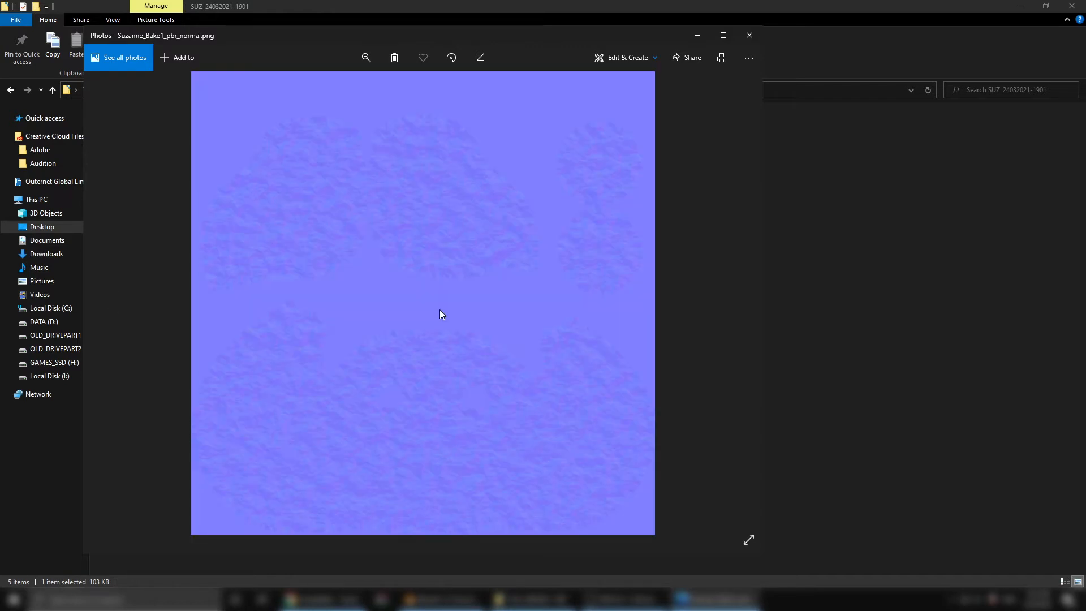
key("Right")
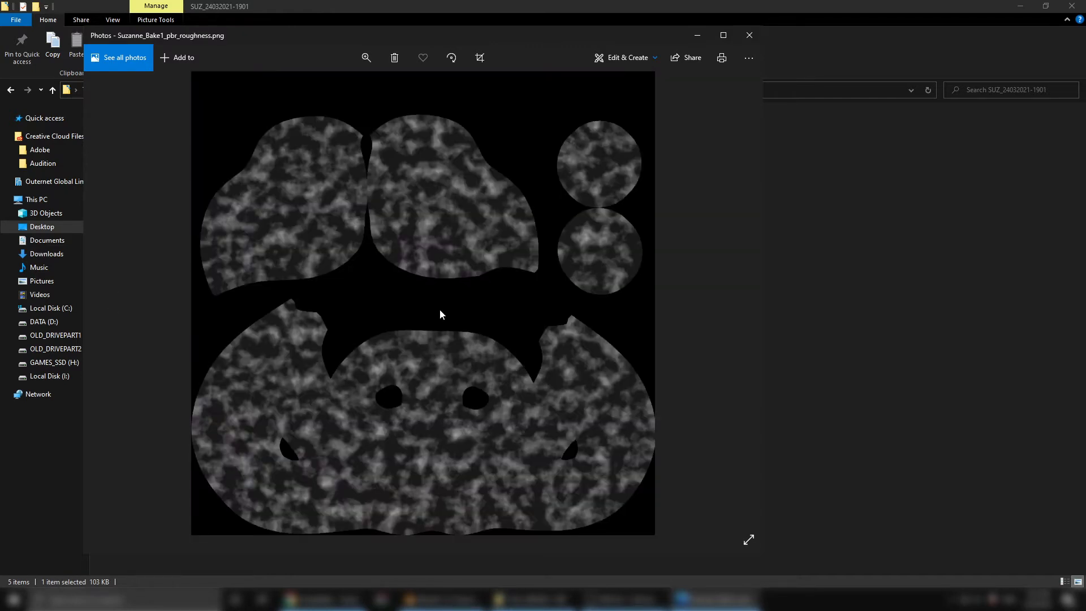
key("Right")
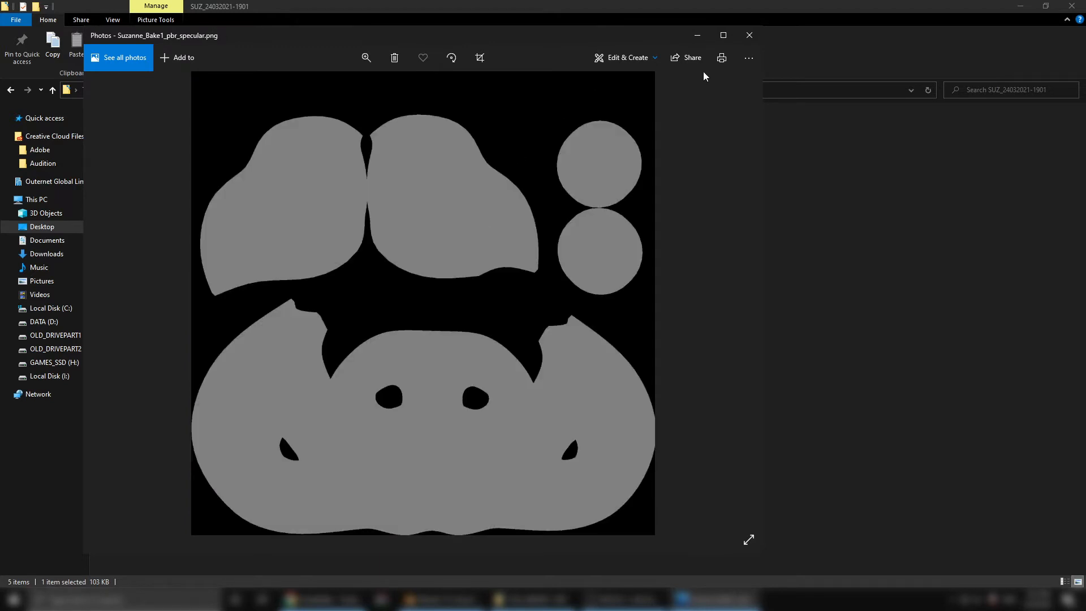
left_click(749, 35)
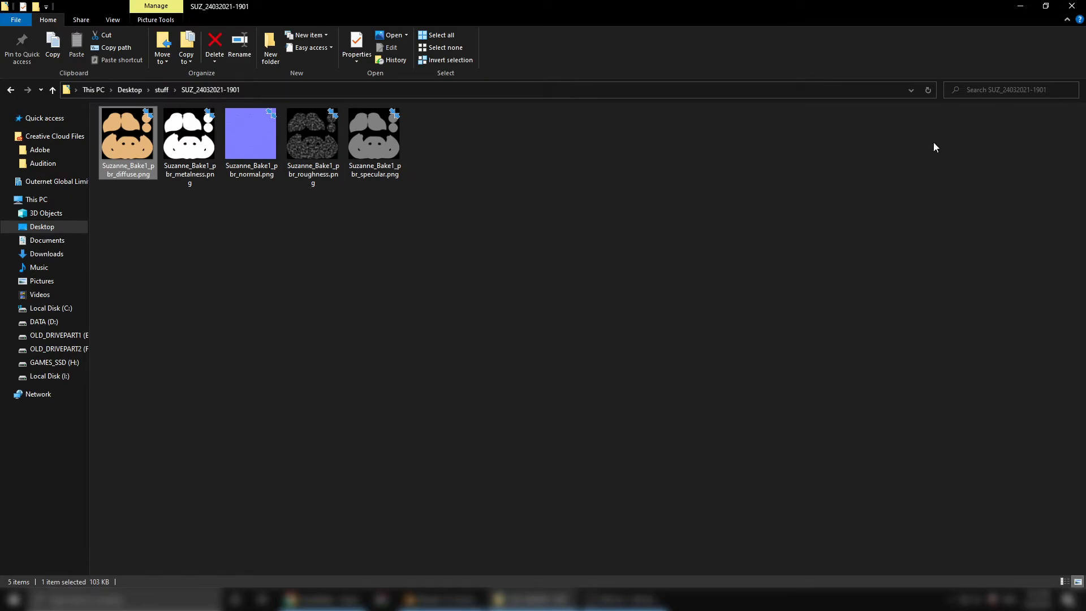
Return to Blender and examine the baked monkey head's surface up close and as a whole.
left_click(1019, 7)
middle_click_drag(474, 264, 572, 356)
scroll(524, 334, "up", 4)
scroll(611, 342, "down", 3)
scroll(572, 357, "up", 8)
scroll(571, 353, "up", 3)
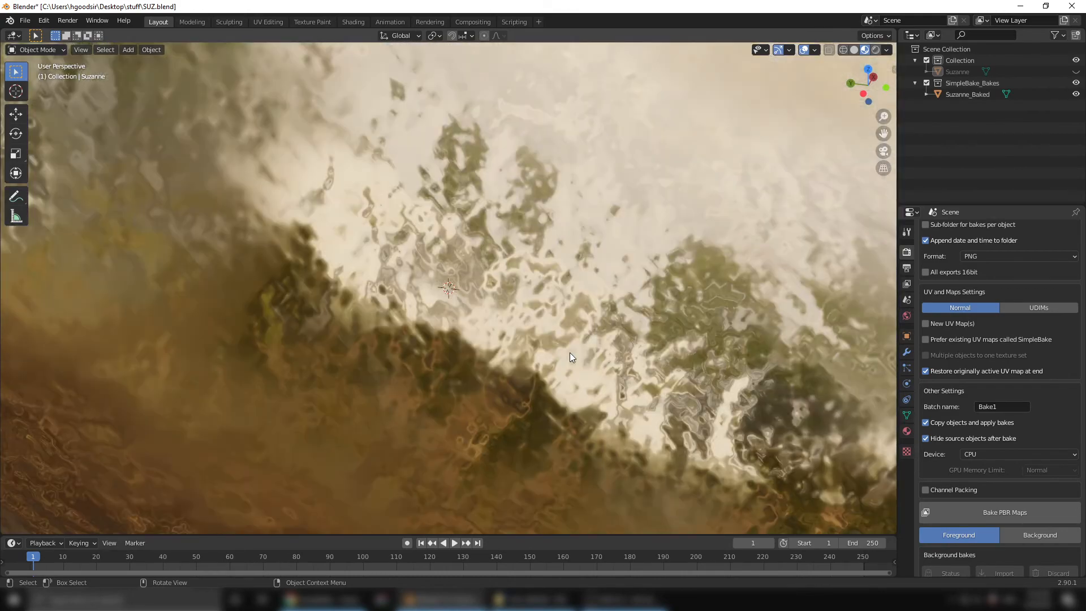
scroll(569, 354, "down", 5)
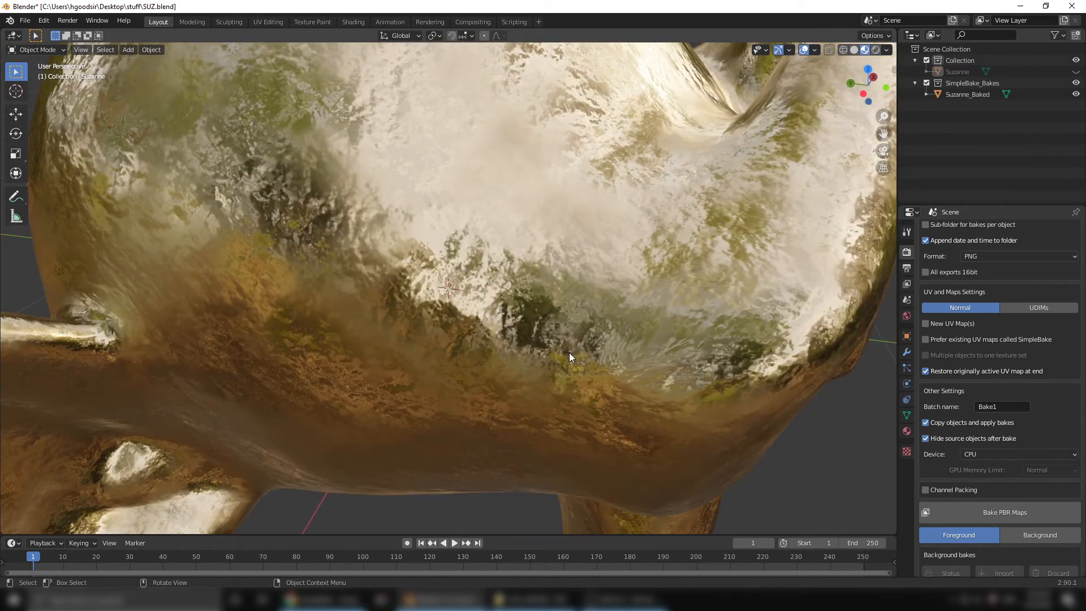
middle_click_drag(573, 348, 543, 317)
scroll(543, 348, "down", 6)
scroll(522, 349, "down", 4)
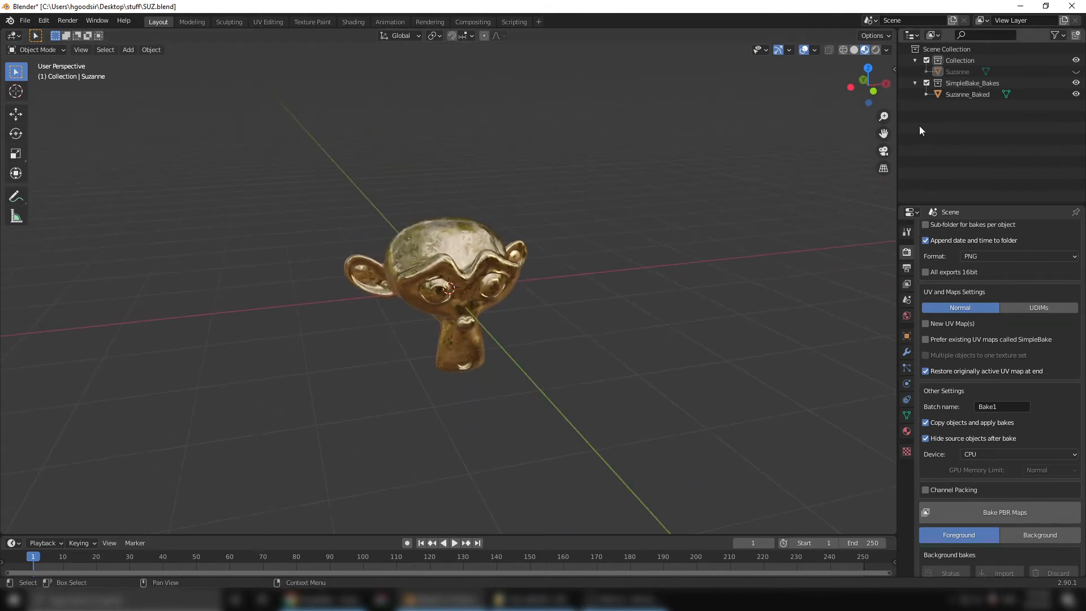
Unhide the original Suzanne head and move the Suzanne_Baked copy along the X axis so both heads sit side by side.
left_click(965, 94)
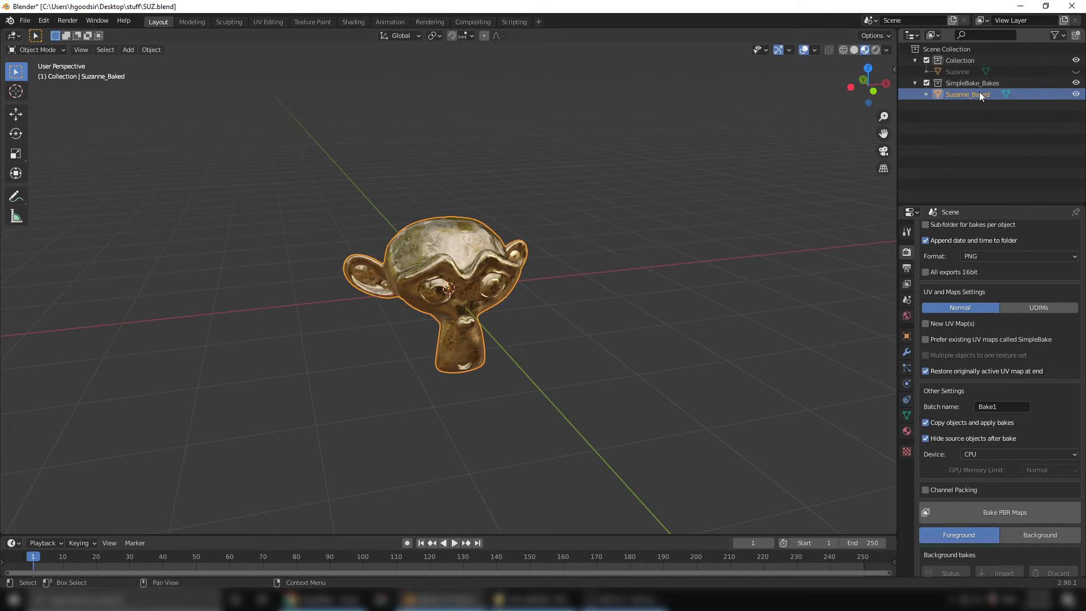
left_click(945, 73)
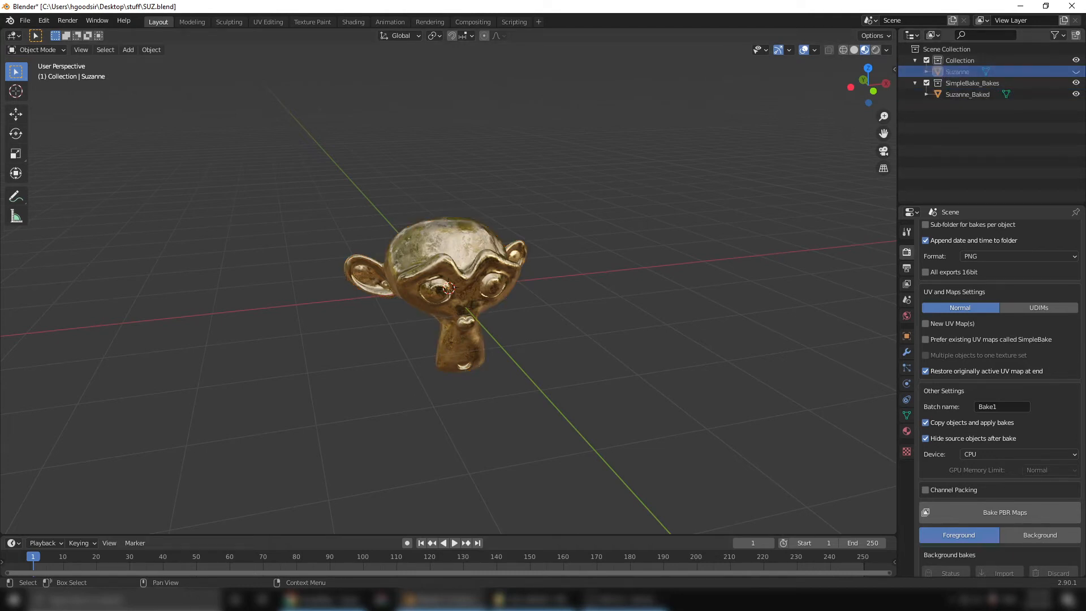
left_click(1075, 72)
left_click(17, 114)
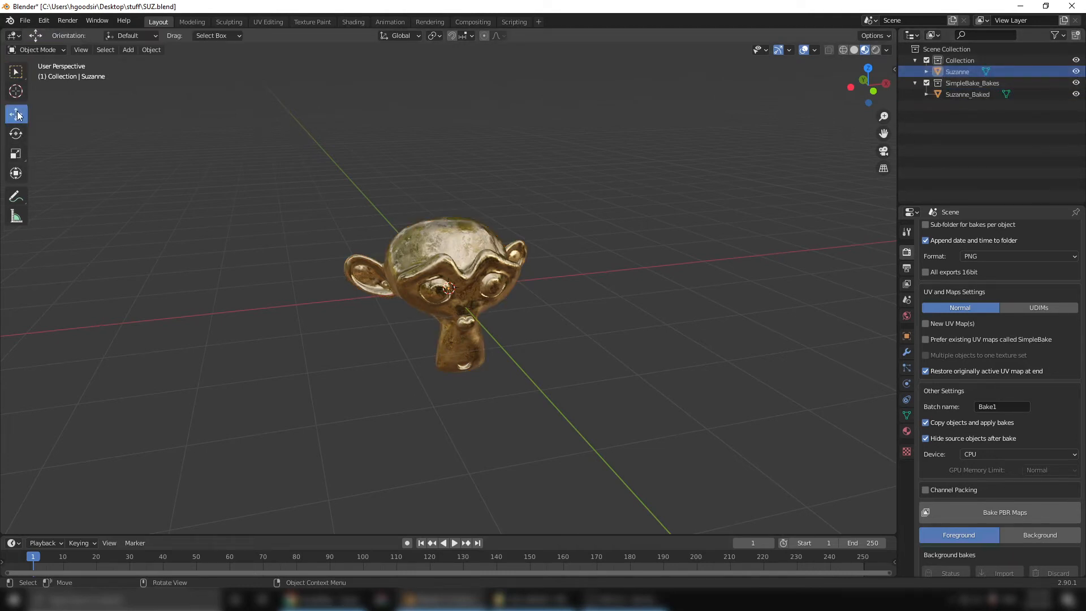
left_click(504, 260)
left_click_drag(501, 282, 686, 262)
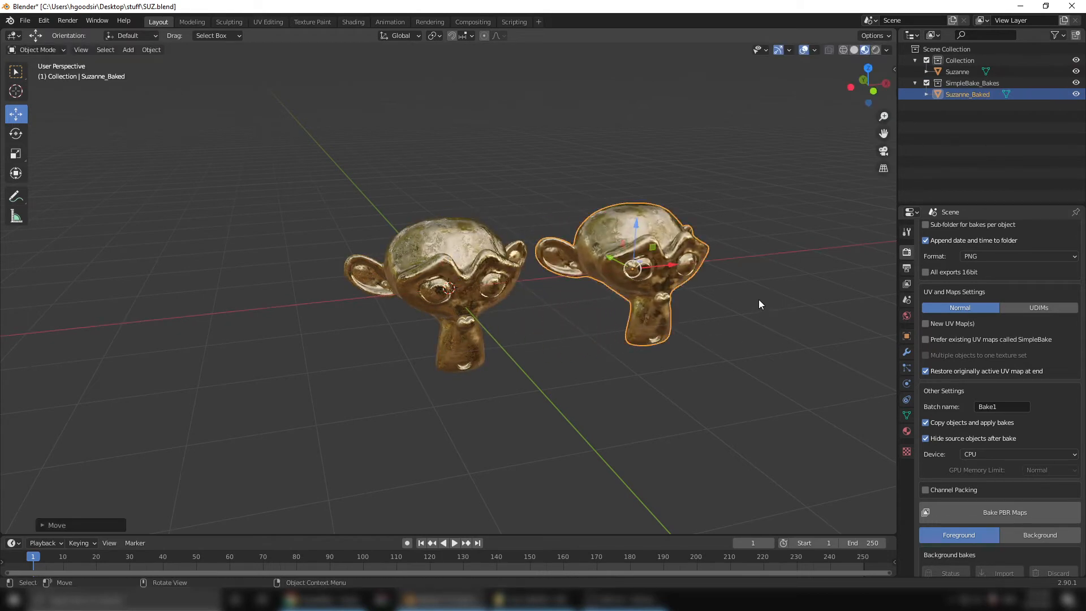
Compare the surfaces of the original Suzanne and the baked copy from several angles.
middle_click_drag(759, 299, 574, 364)
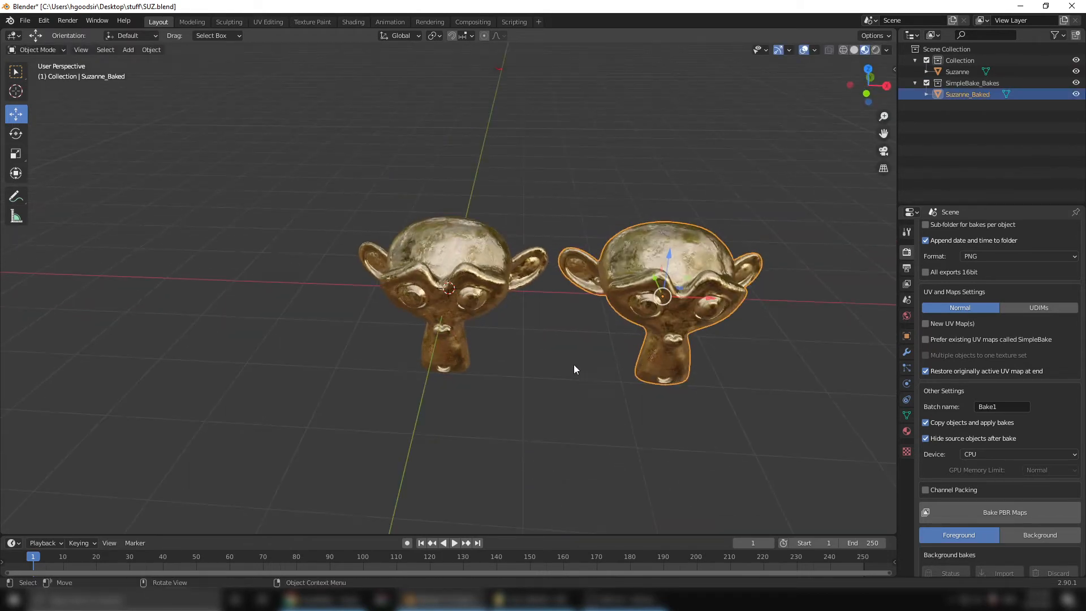
left_click(463, 281)
middle_click_drag(484, 343, 596, 365)
scroll(596, 365, "down", 4)
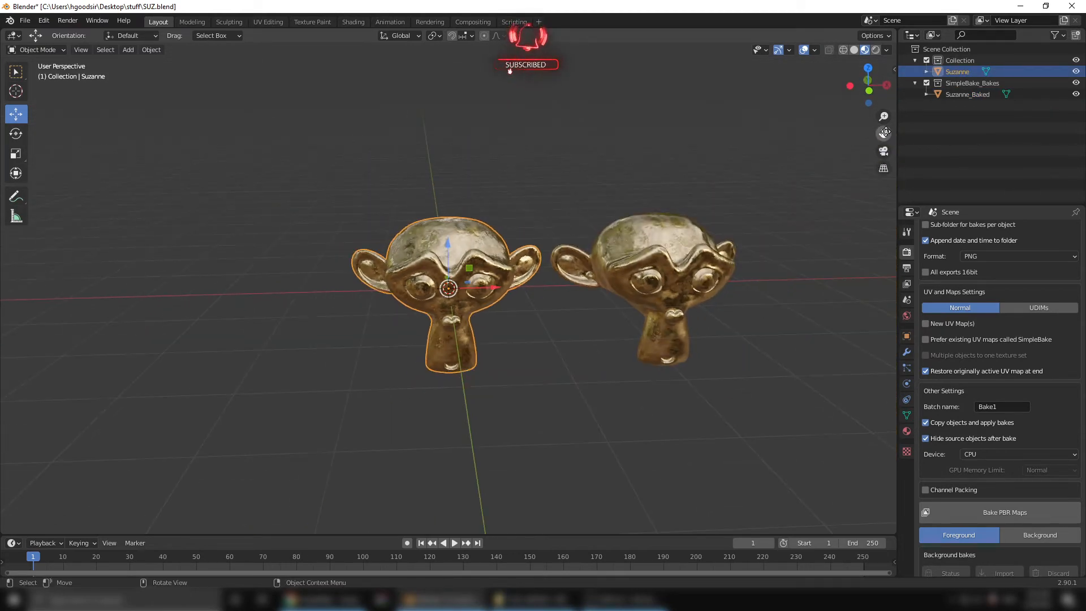
left_click_drag(884, 132, 863, 168)
left_click(654, 345)
middle_click_drag(654, 345, 635, 327)
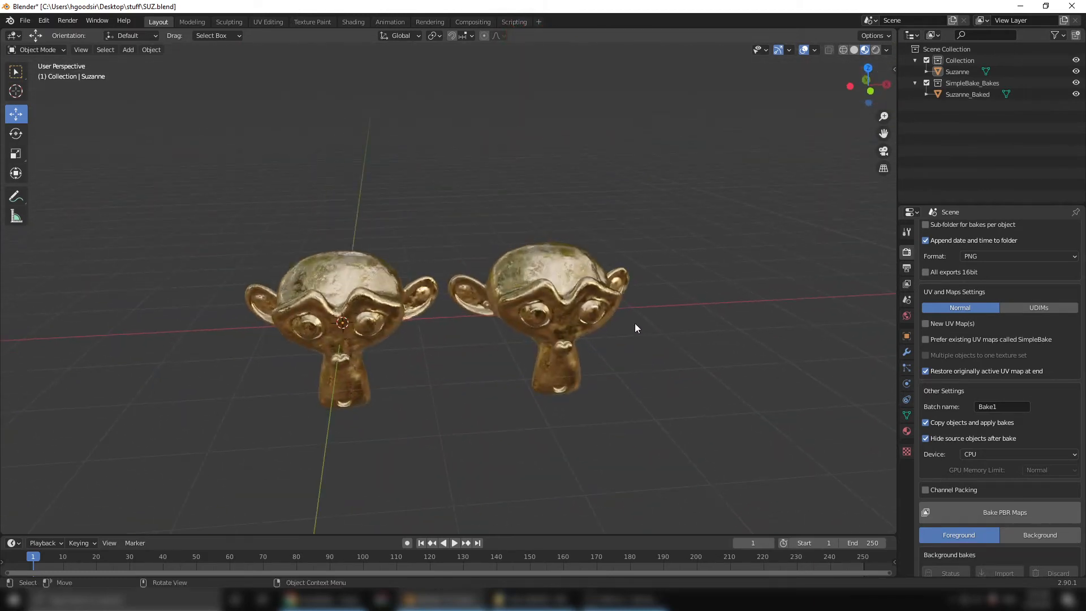
Select the baked head and bring its material nodes into view in the Shading workspace.
left_click(581, 315)
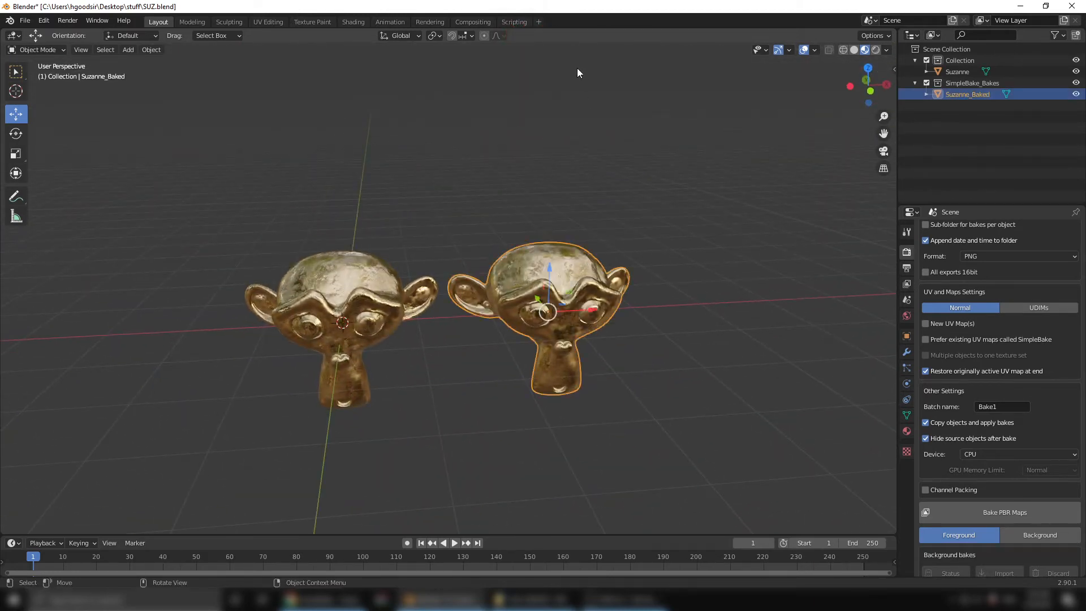
left_click(349, 22)
scroll(651, 448, "down", 5)
middle_click_drag(633, 443, 707, 374)
left_click_drag(733, 477, 741, 416)
left_click(717, 437)
left_click_drag(627, 479, 667, 442)
scroll(722, 408, "up", 2)
middle_click_drag(722, 408, 673, 526)
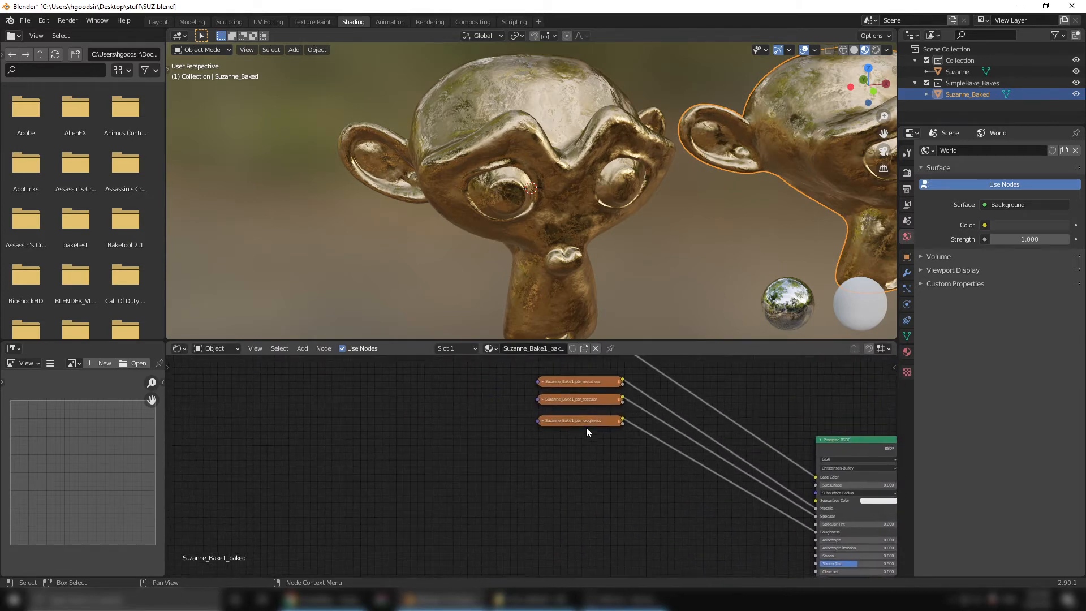
Arrange the baked diffuse, metalness, specular and roughness texture nodes in a column beside the Principled BSDF node.
left_click_drag(579, 422, 645, 531)
left_click_drag(586, 401, 648, 472)
middle_click_drag(640, 429, 661, 488)
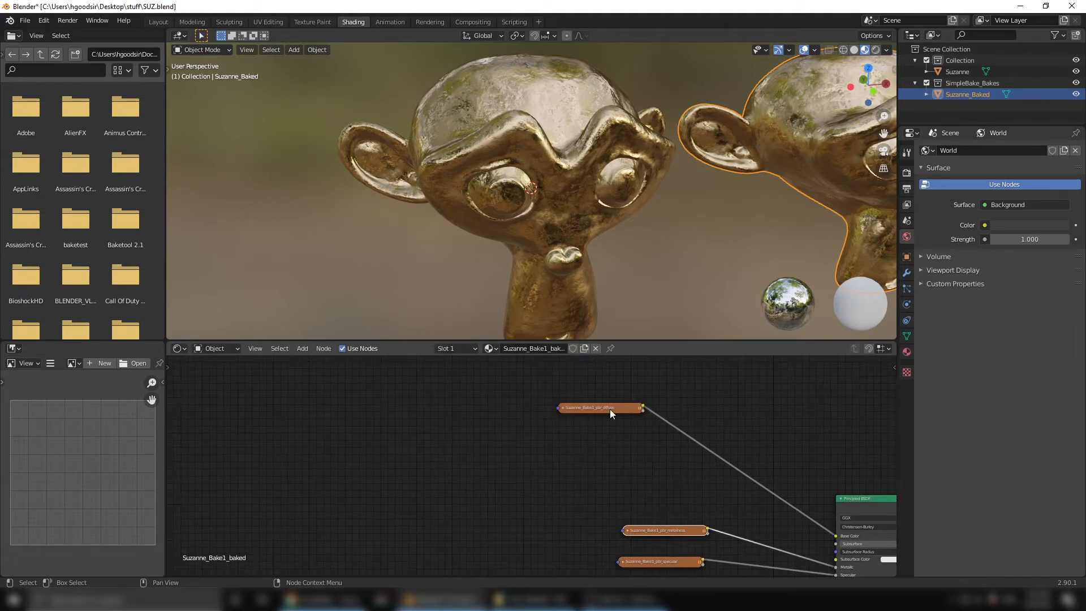
left_click_drag(609, 409, 666, 488)
middle_click_drag(747, 494, 741, 439)
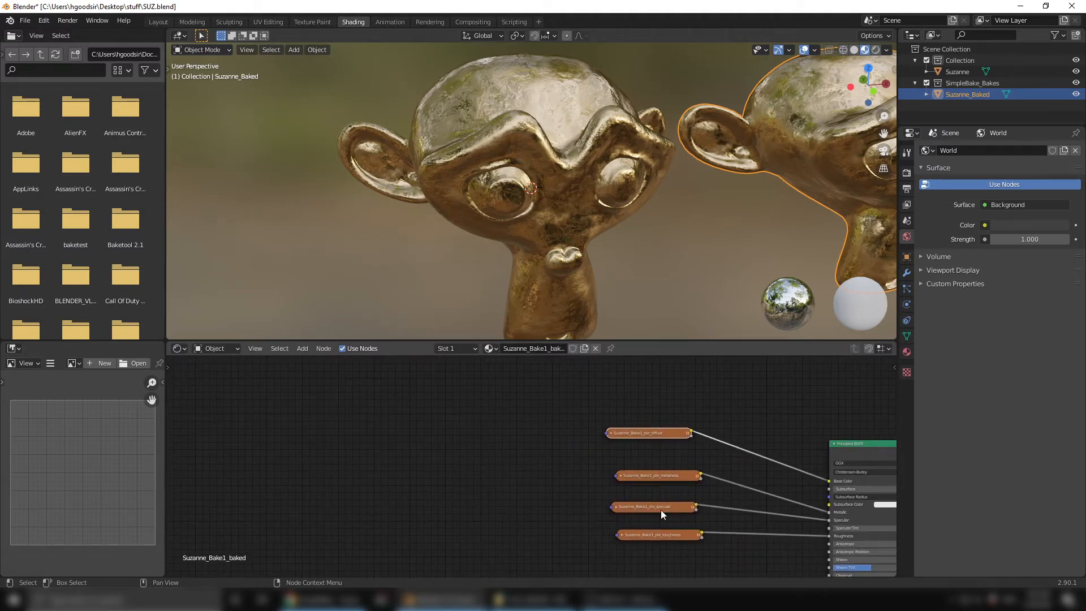
middle_click_drag(743, 544, 690, 482)
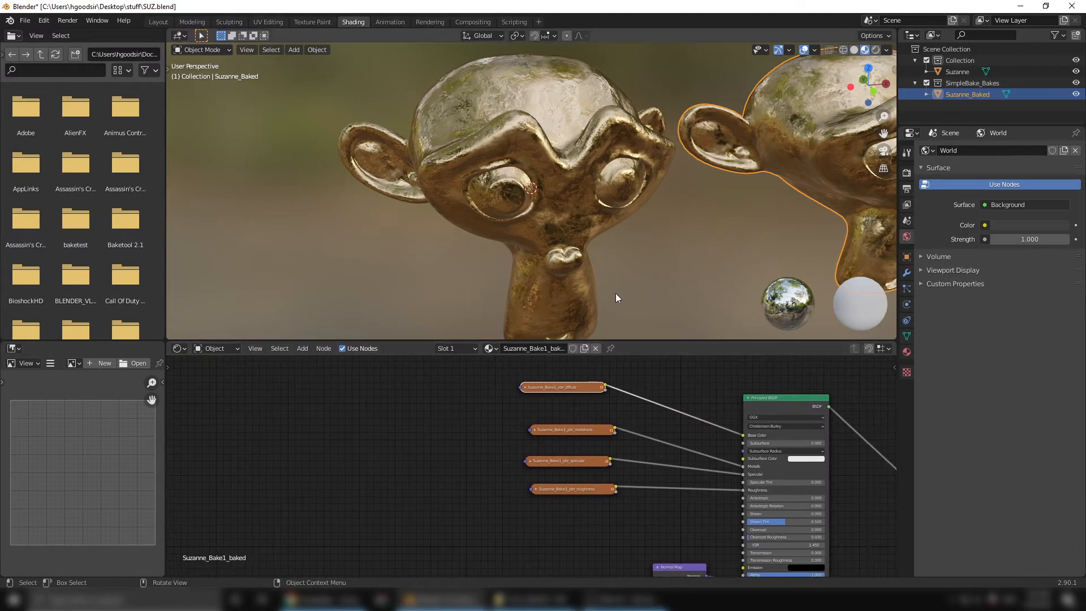
Return to the Layout workspace and delete the original Suzanne head.
left_click(158, 21)
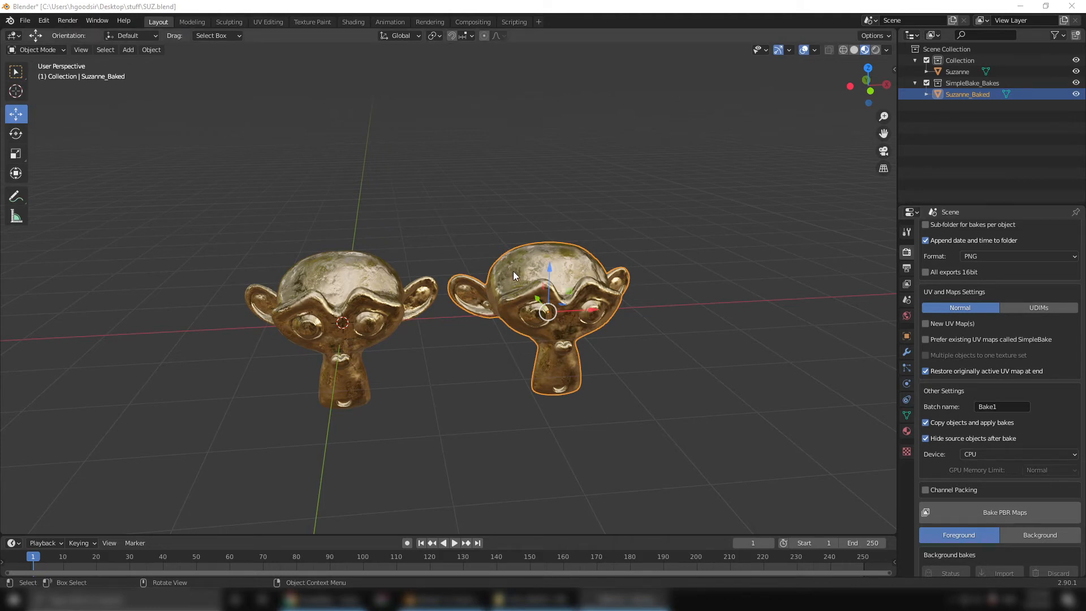
middle_click_drag(406, 219, 518, 246)
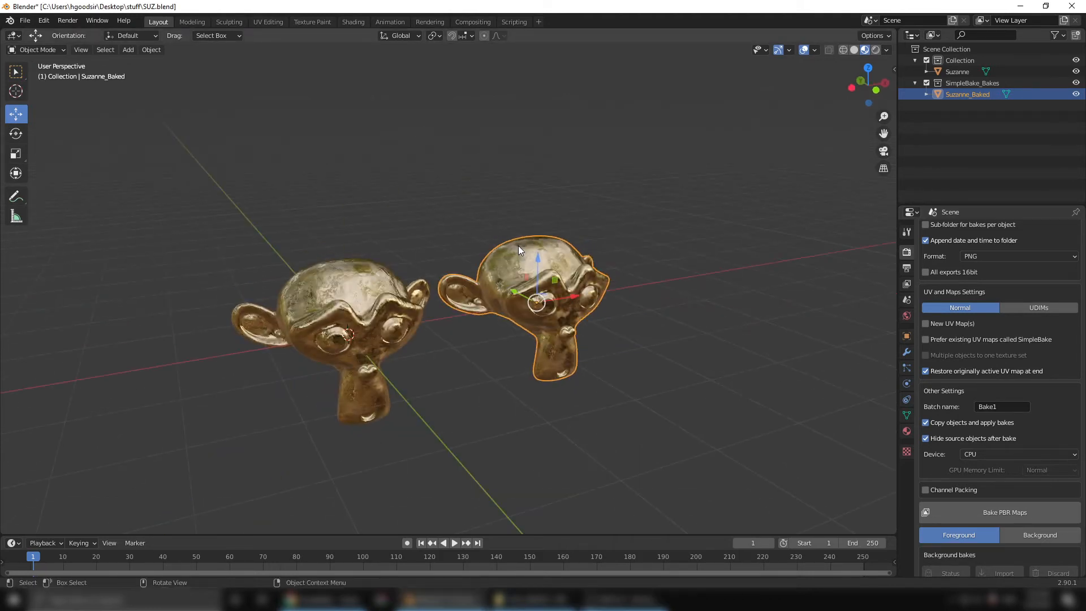
left_click(655, 190)
left_click(392, 311)
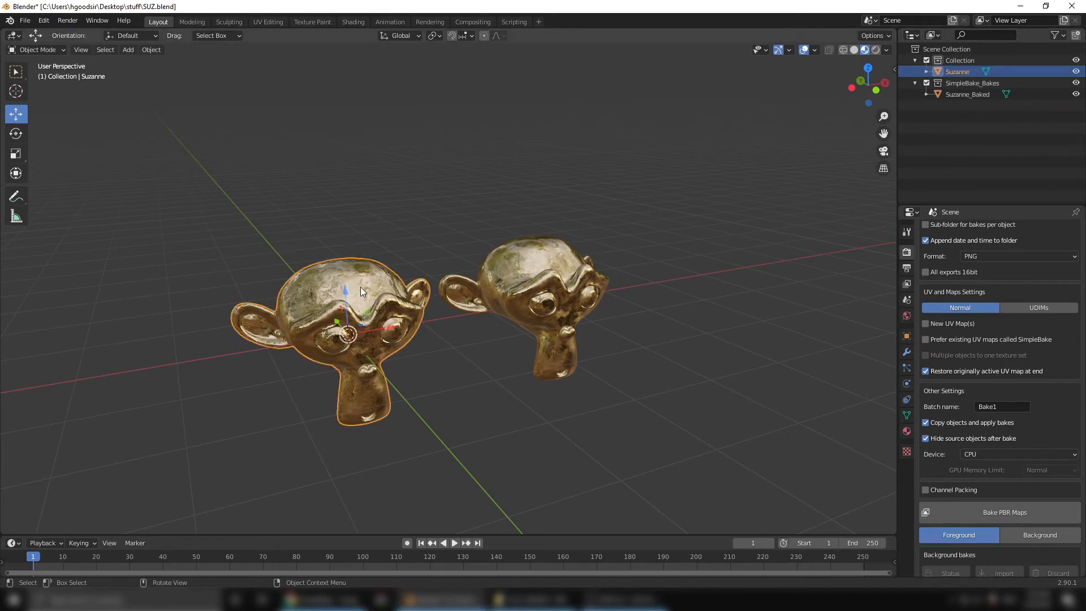
key("Delete")
Move the Suzanne_Baked head back along the X axis to about the world origin and check it from the front.
left_click(530, 272)
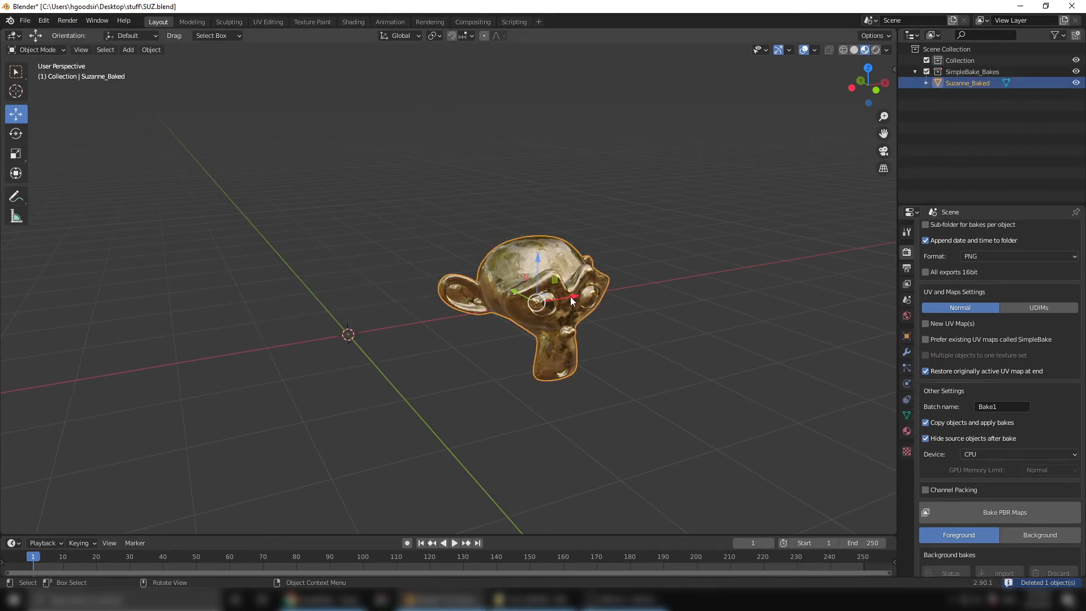
left_click_drag(570, 296, 308, 368)
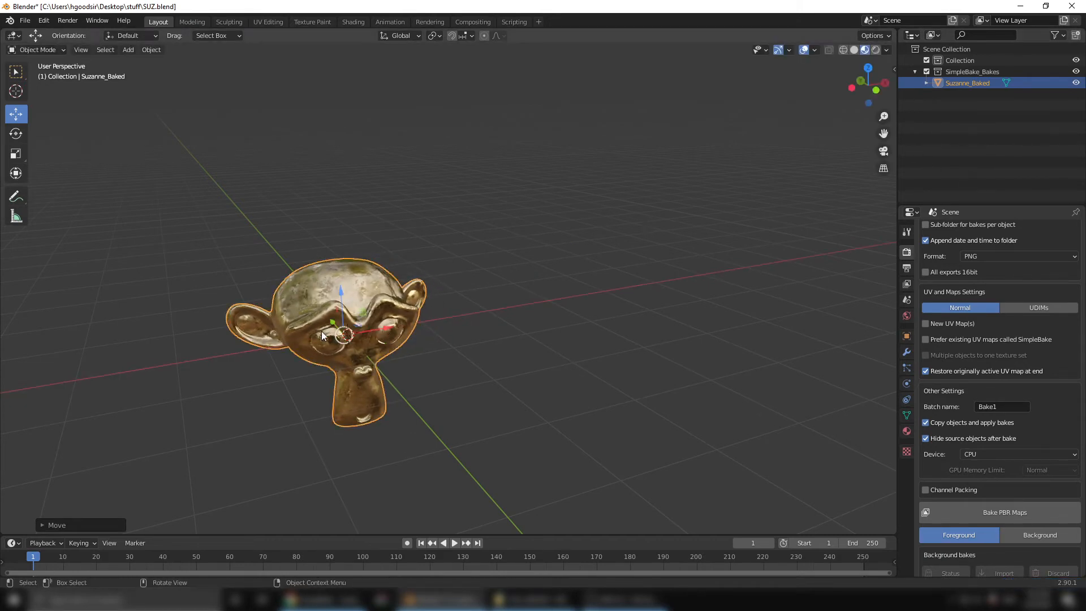
middle_click_drag(321, 331, 421, 272)
scroll(421, 272, "up", 2)
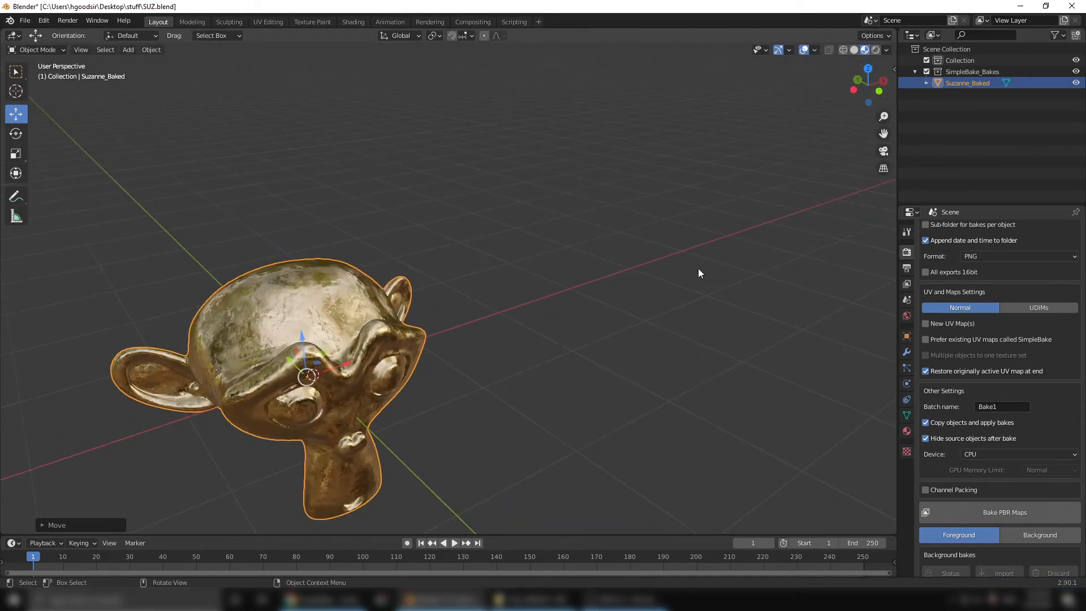
left_click_drag(884, 133, 1085, 2)
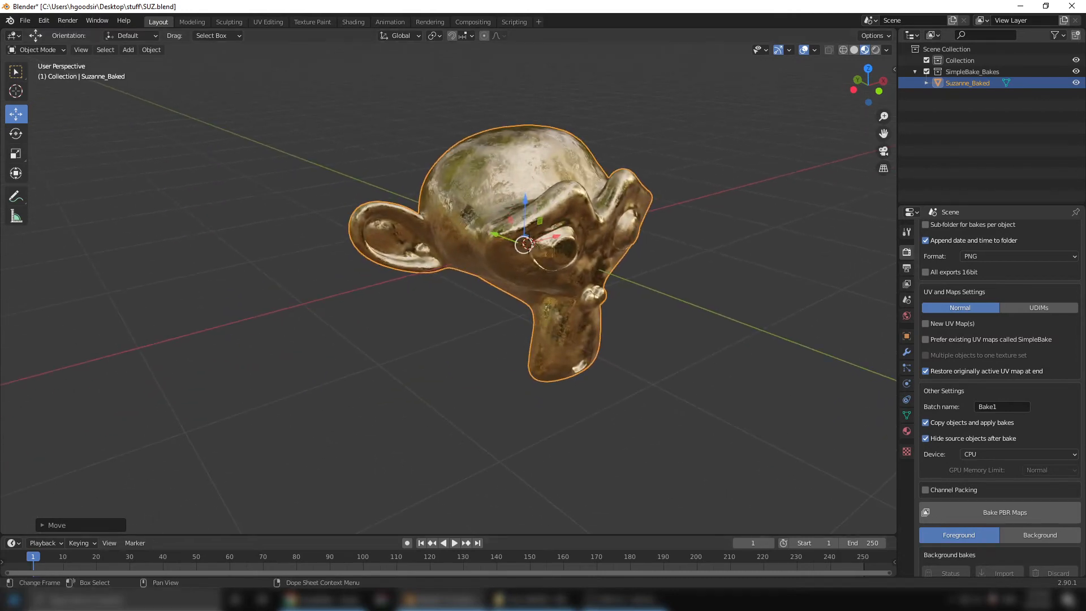
left_click(13, 601)
middle_click_drag(399, 419, 542, 200)
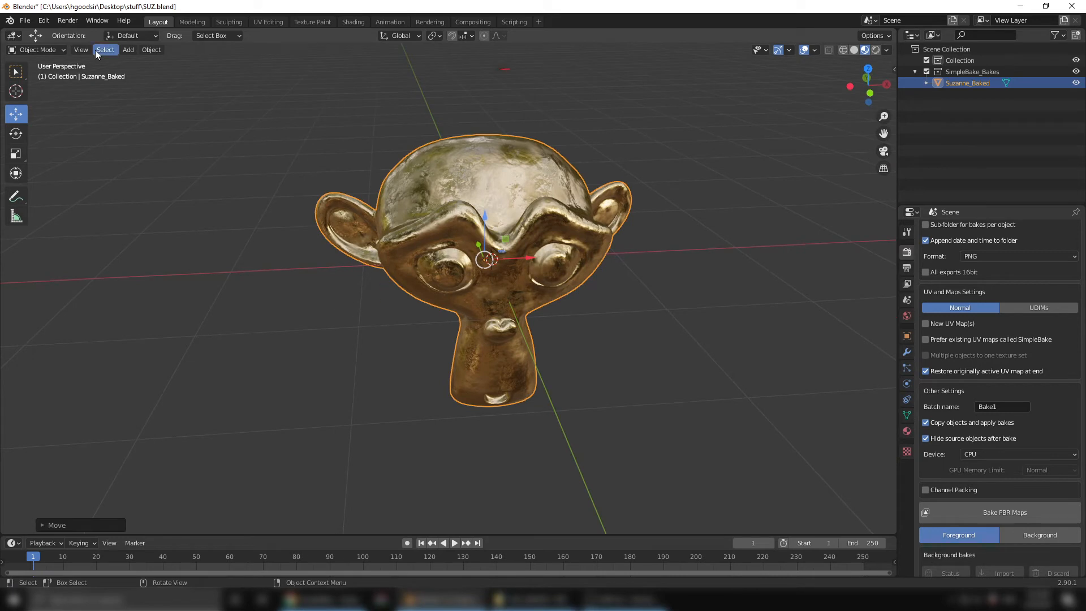
left_click(25, 23)
mouse_move(100, 184)
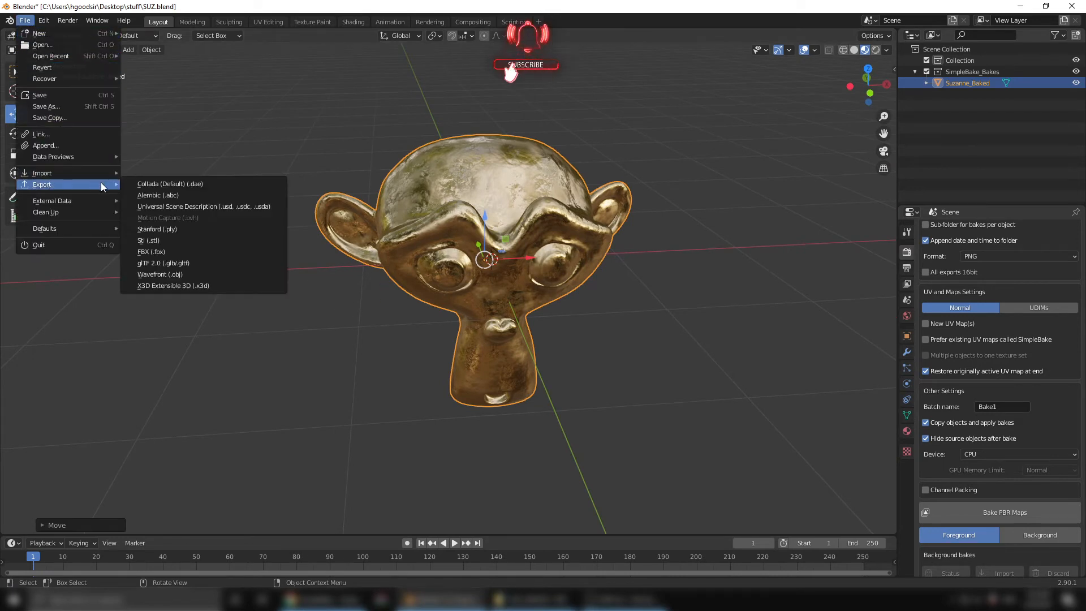
left_click(158, 263)
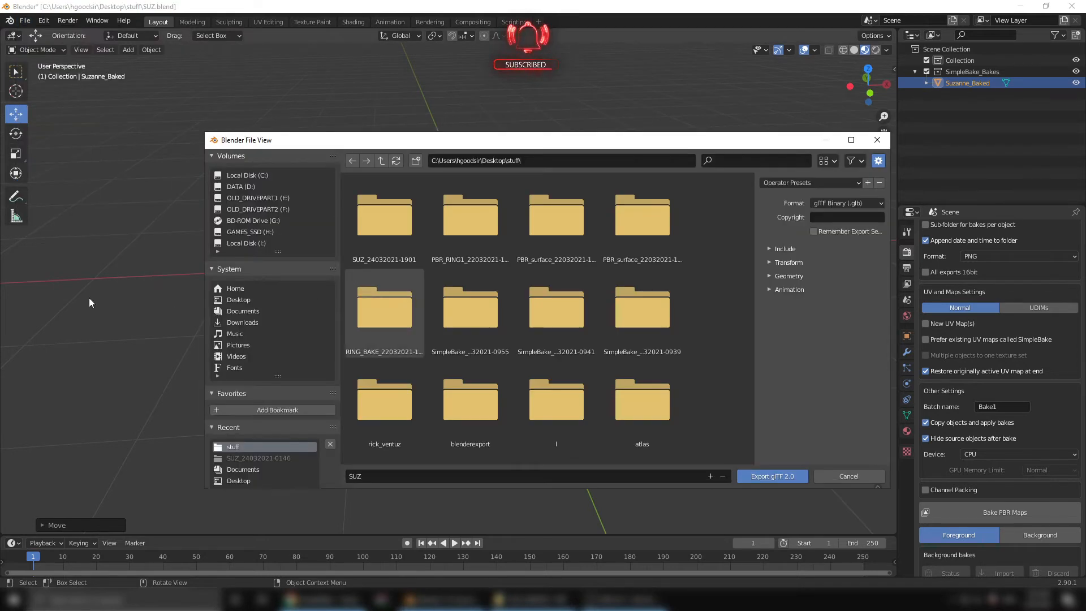
double_click(373, 255)
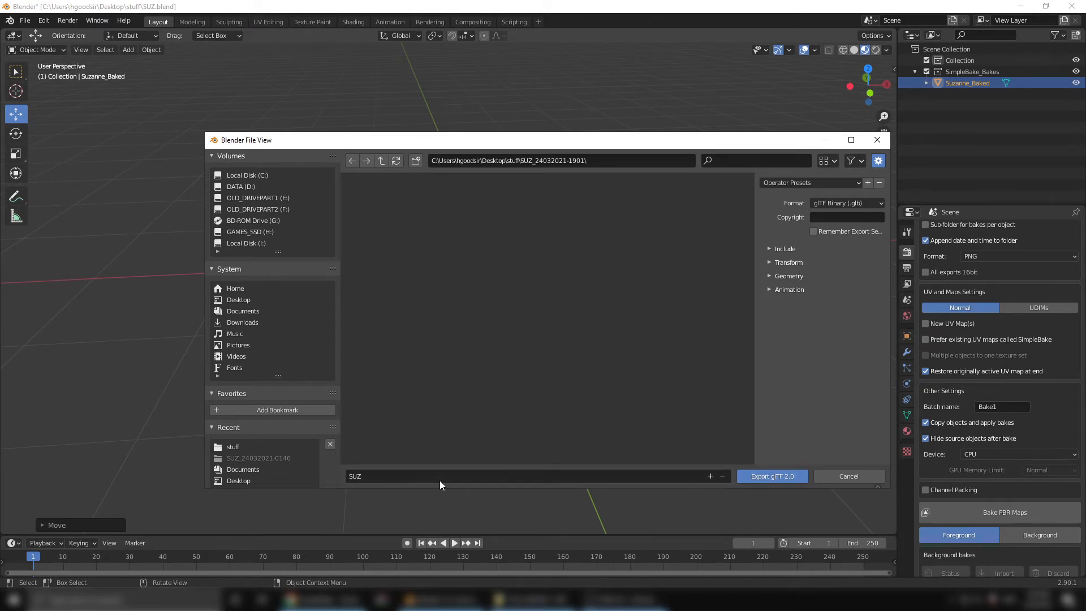
left_click(786, 480)
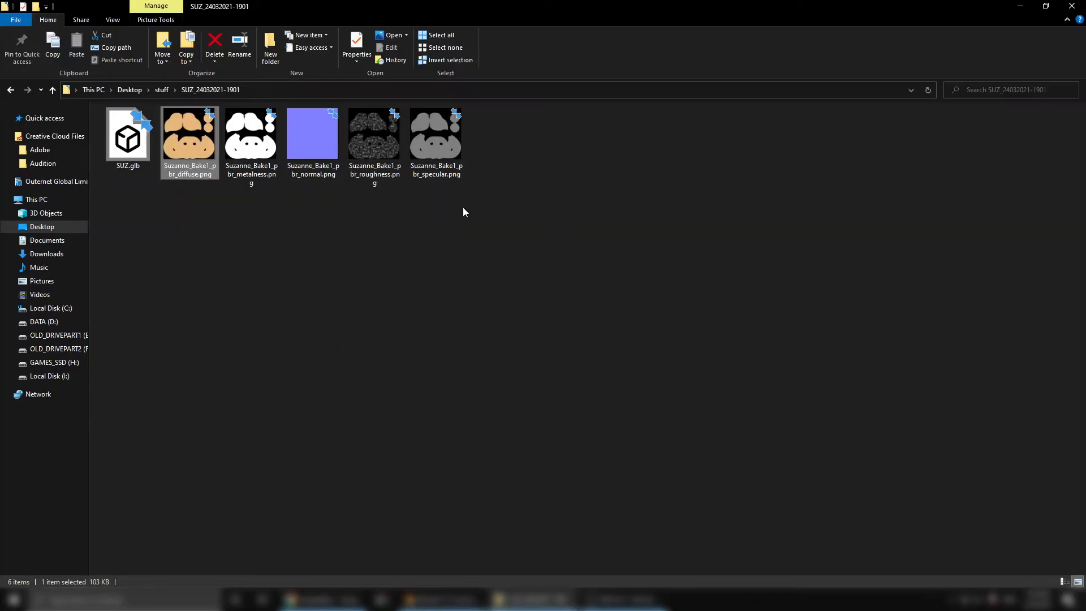
Switch to the bake folder in File Explorer, open SUZ.glb in 3D Viewer and inspect the head's gold surface.
left_click(435, 598)
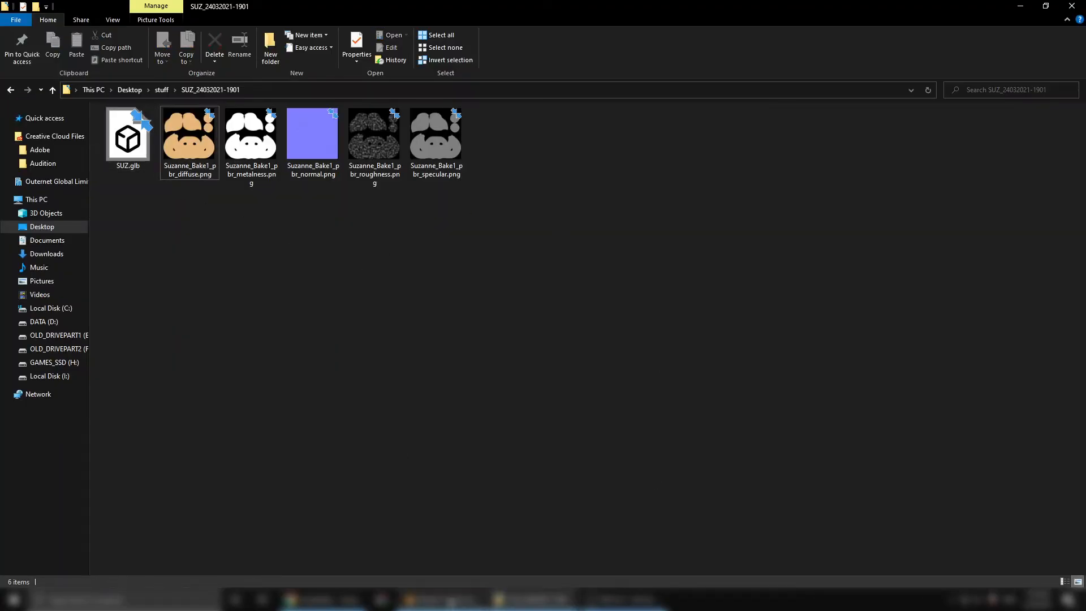
key("alt+Tab")
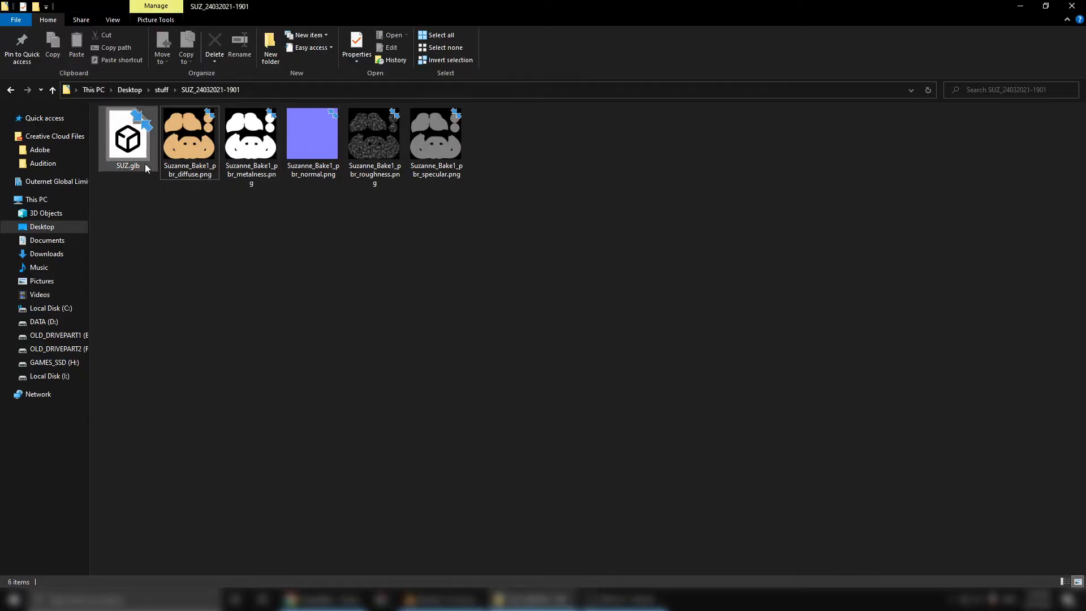
double_click(133, 139)
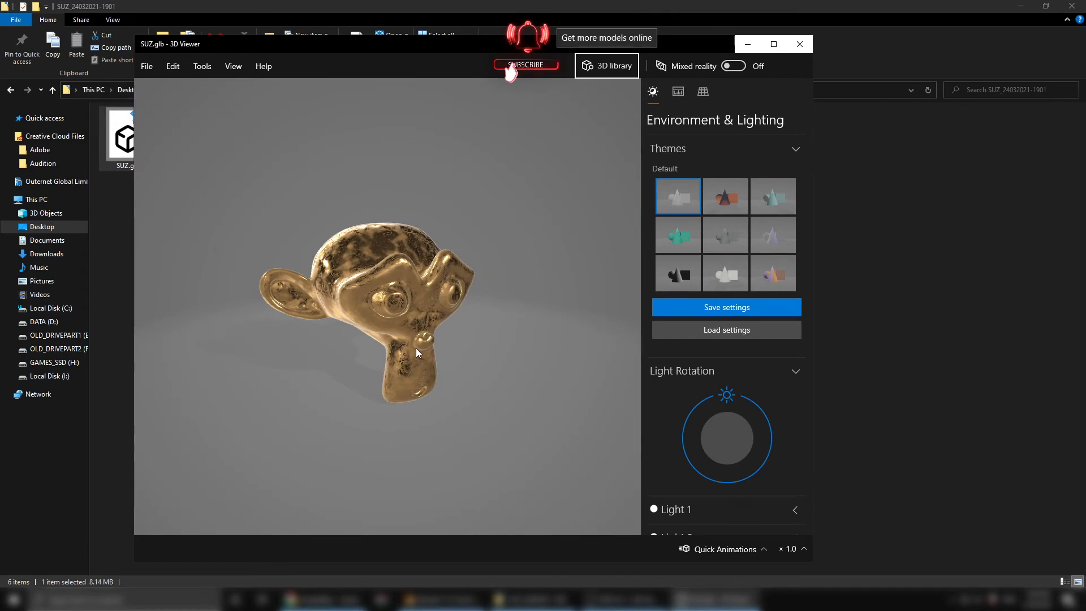
left_click_drag(416, 348, 443, 352)
scroll(442, 356, "up", 5)
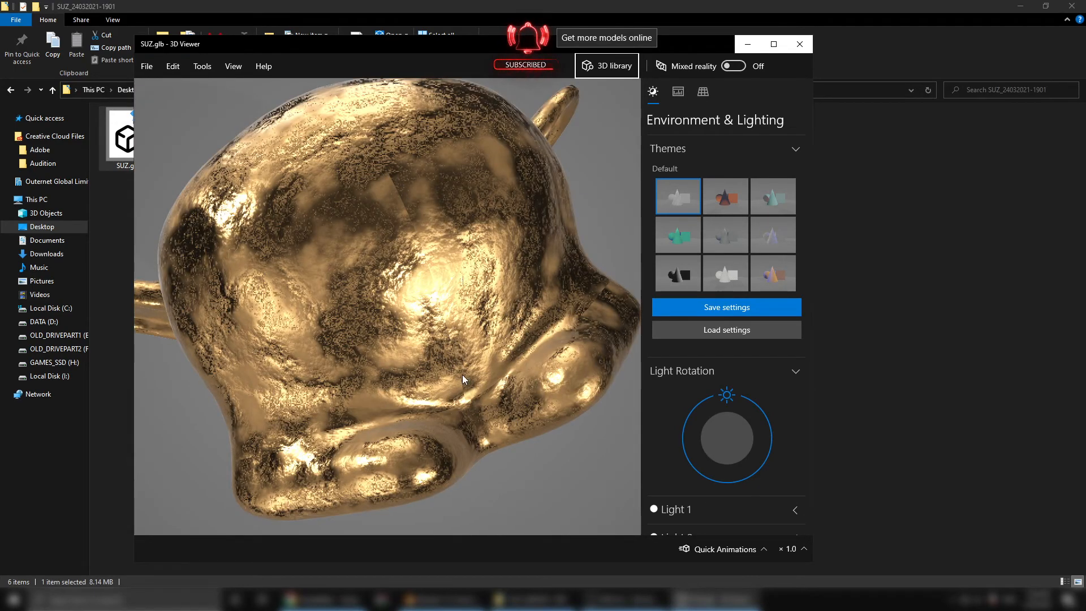
left_click_drag(462, 379, 429, 330)
scroll(429, 330, "down", 5)
left_click_drag(432, 385, 467, 340)
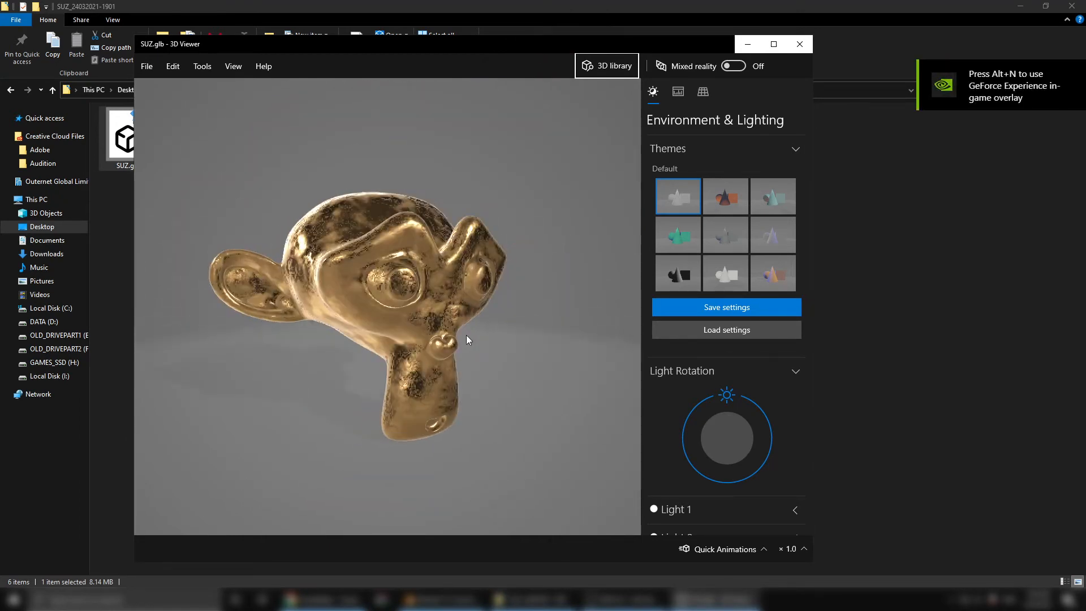
Preview the head in 3D Viewer under several lighting themes, ending with the light rotated to about 208°.
left_click_drag(728, 394, 719, 433)
left_click_drag(498, 351, 371, 262)
left_click(729, 239)
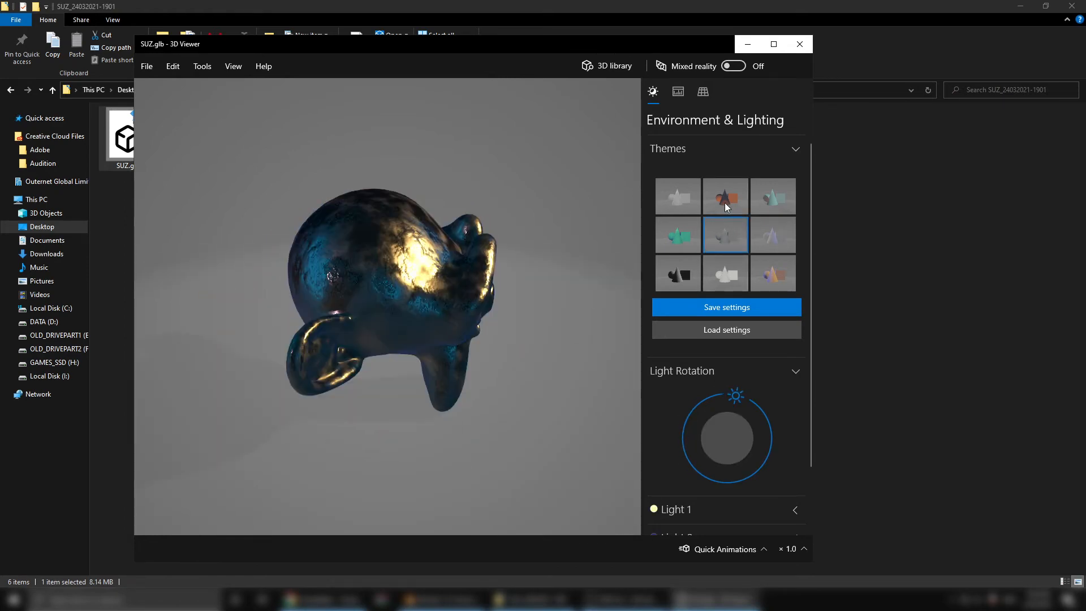
left_click(725, 202)
left_click(766, 202)
left_click(727, 224)
left_click(726, 204)
left_click_drag(566, 294, 467, 333)
left_click_drag(706, 475, 748, 476)
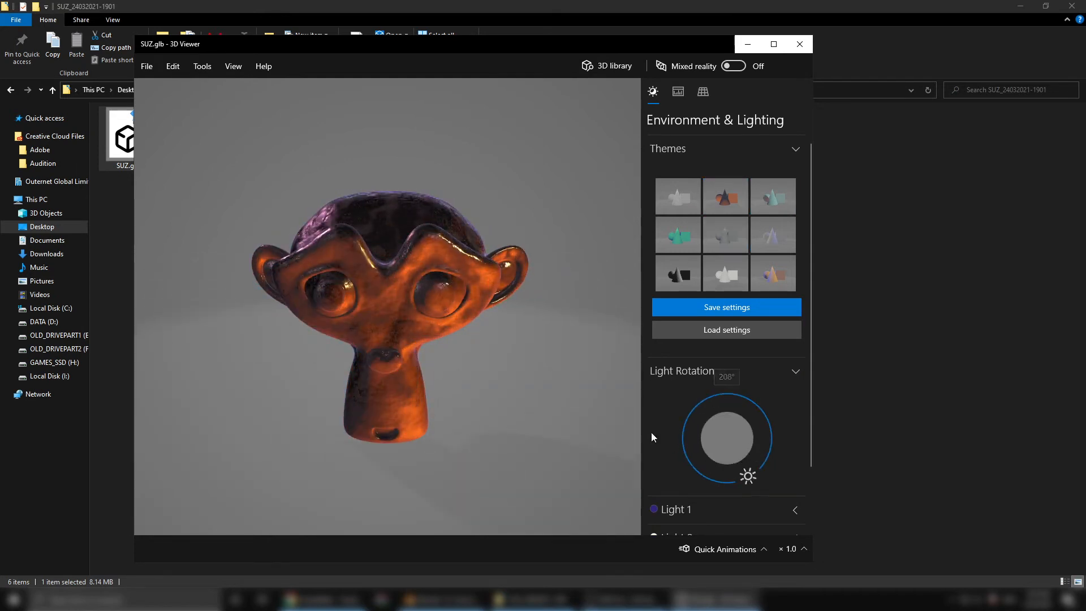
Try the three themes in the last column on the head, rotate the light again and close 3D Viewer.
left_click(767, 213)
left_click(772, 243)
left_click(770, 270)
left_click_drag(695, 415, 768, 423)
left_click(799, 44)
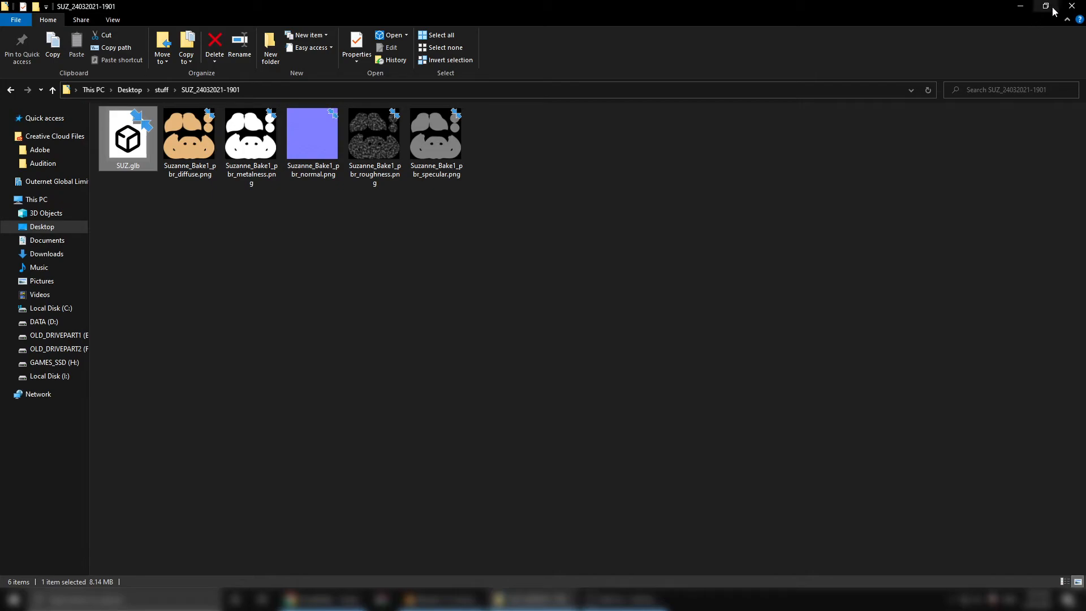
left_click(1071, 5)
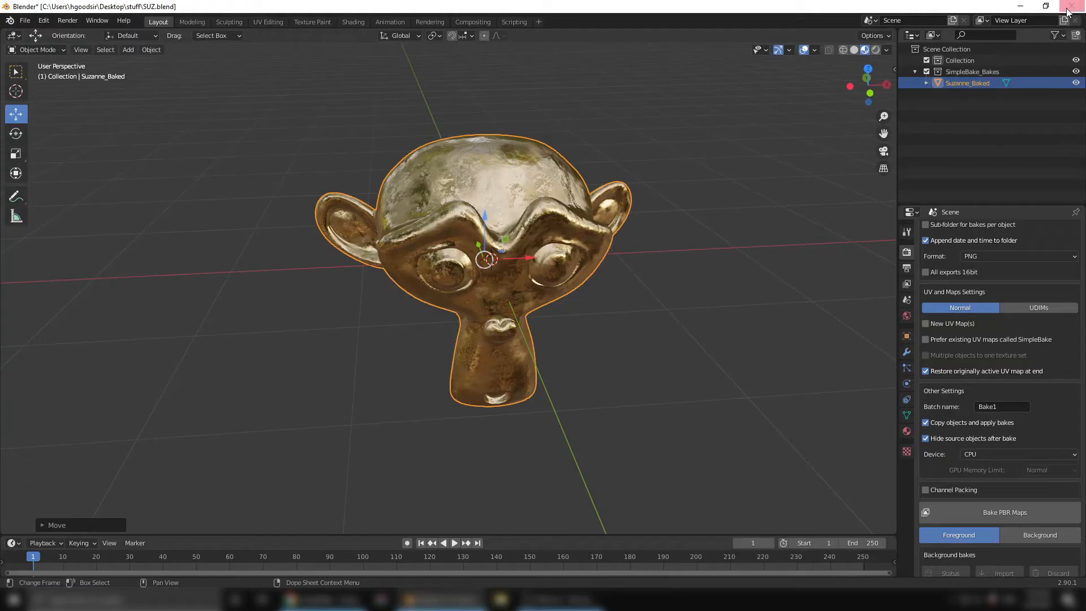
left_click(1021, 5)
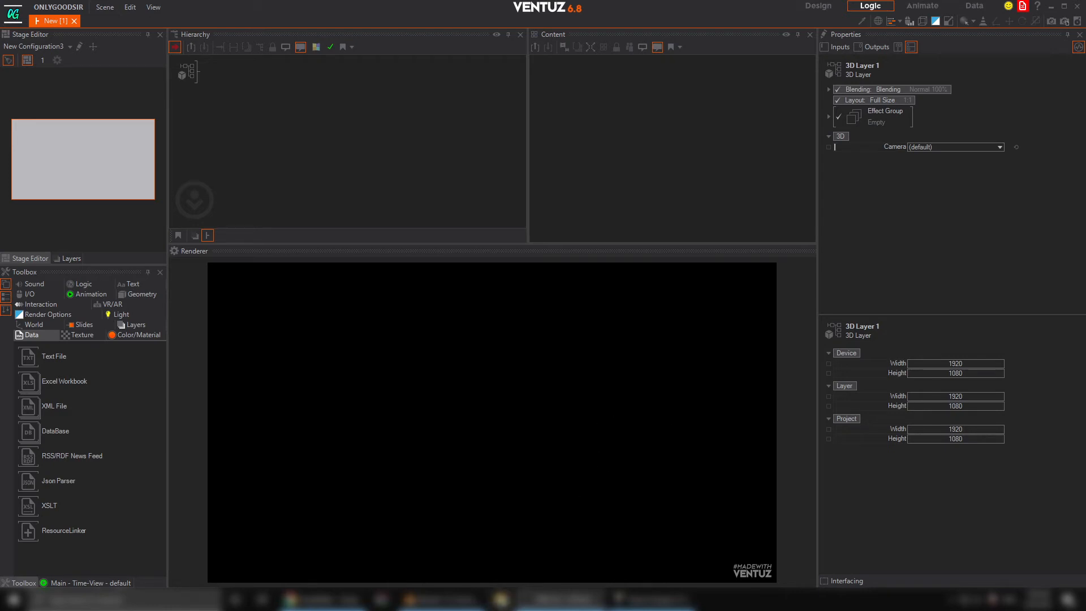
left_click(505, 600)
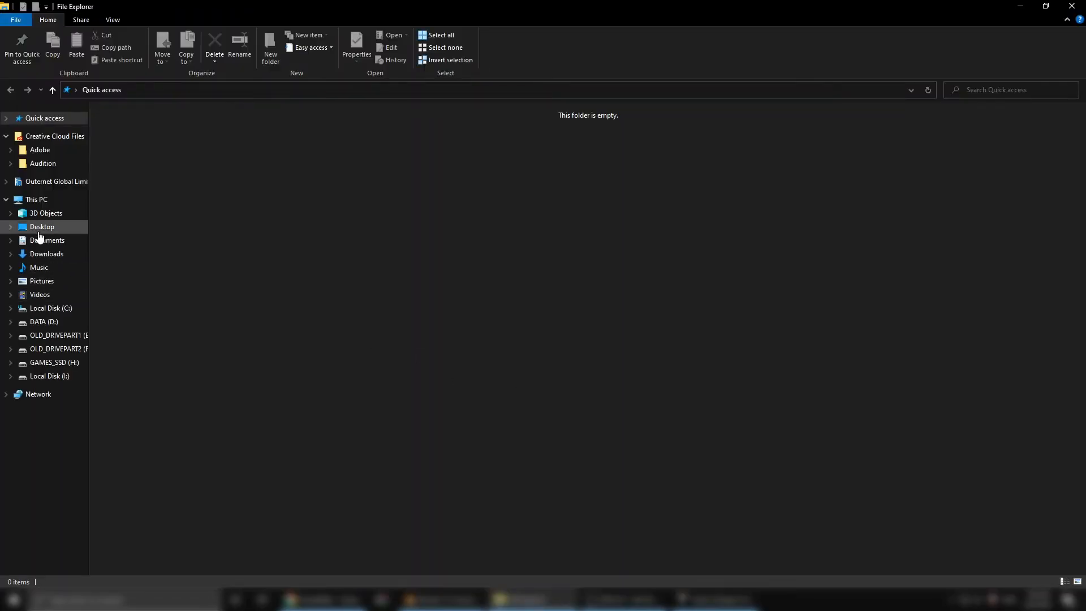
left_click(40, 229)
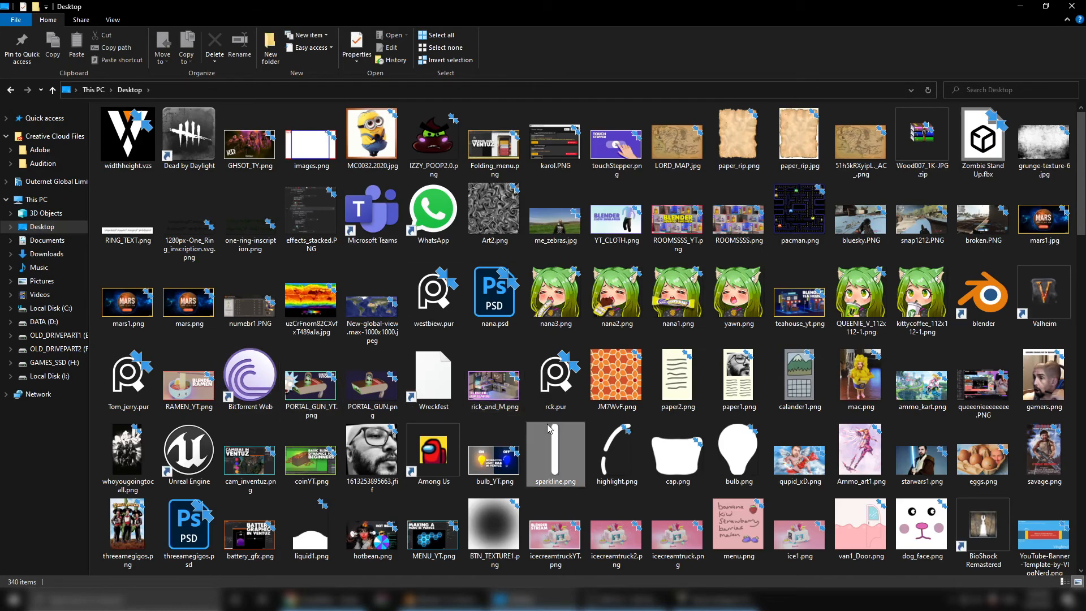
left_click(548, 428)
scroll(526, 446, "down", 15)
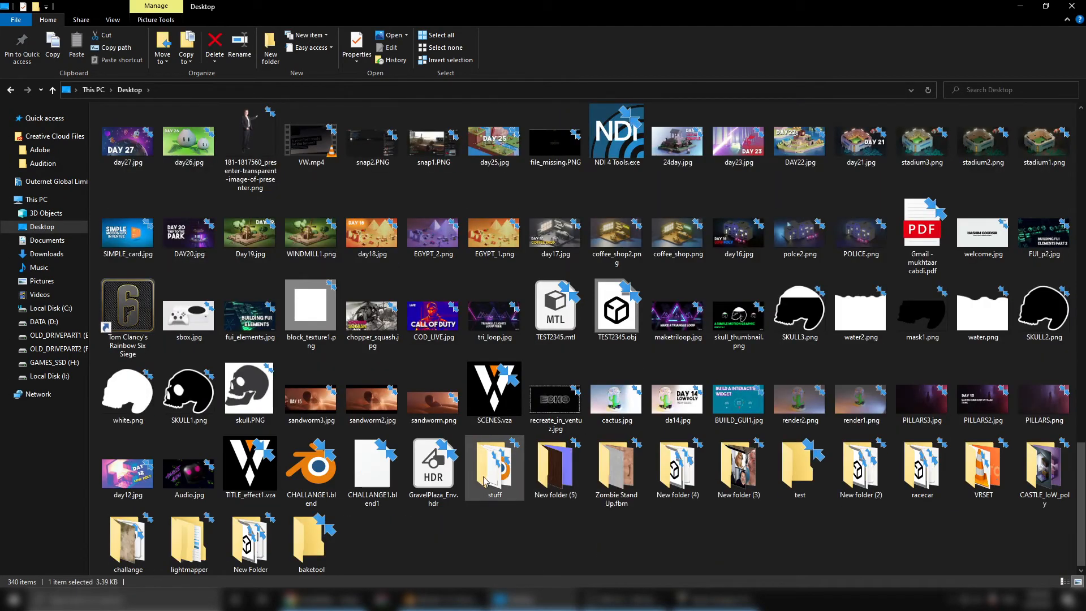
double_click(485, 479)
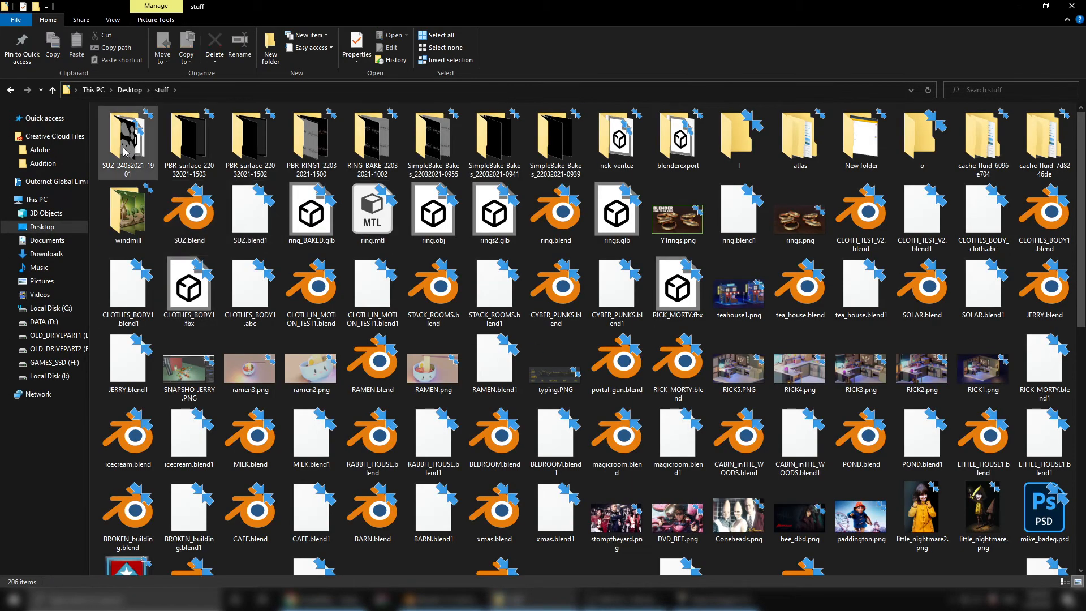
double_click(124, 150)
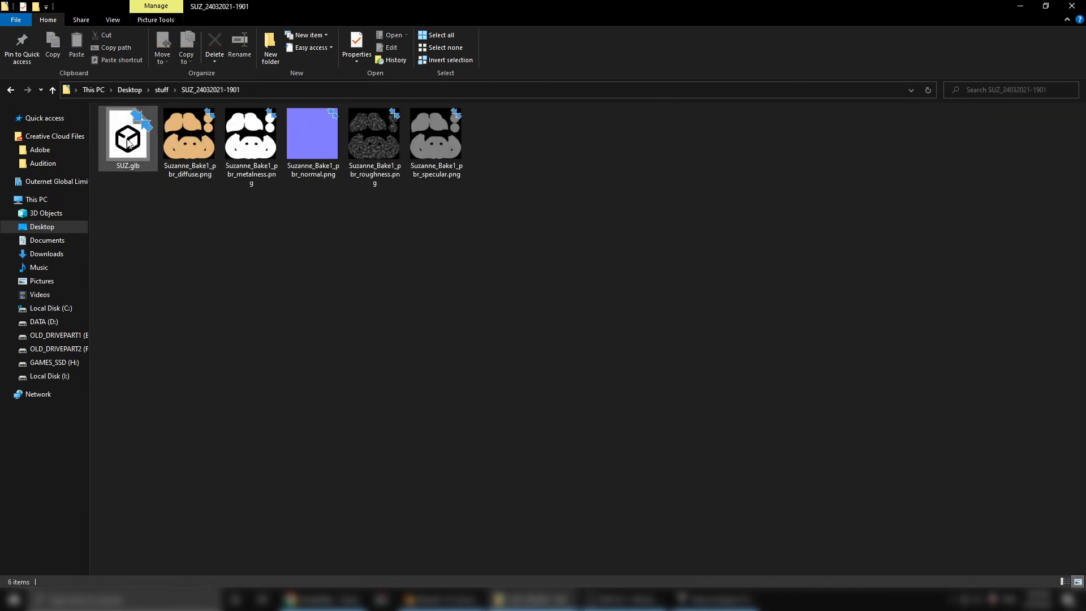
left_click_drag(129, 143, 576, 237)
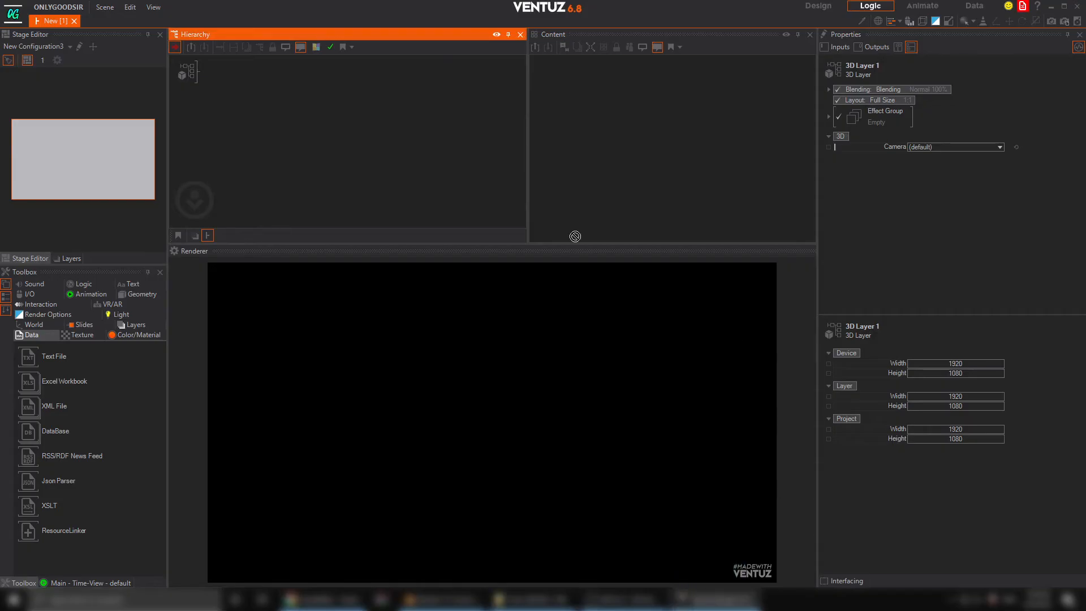
left_click_drag(200, 61, 201, 62)
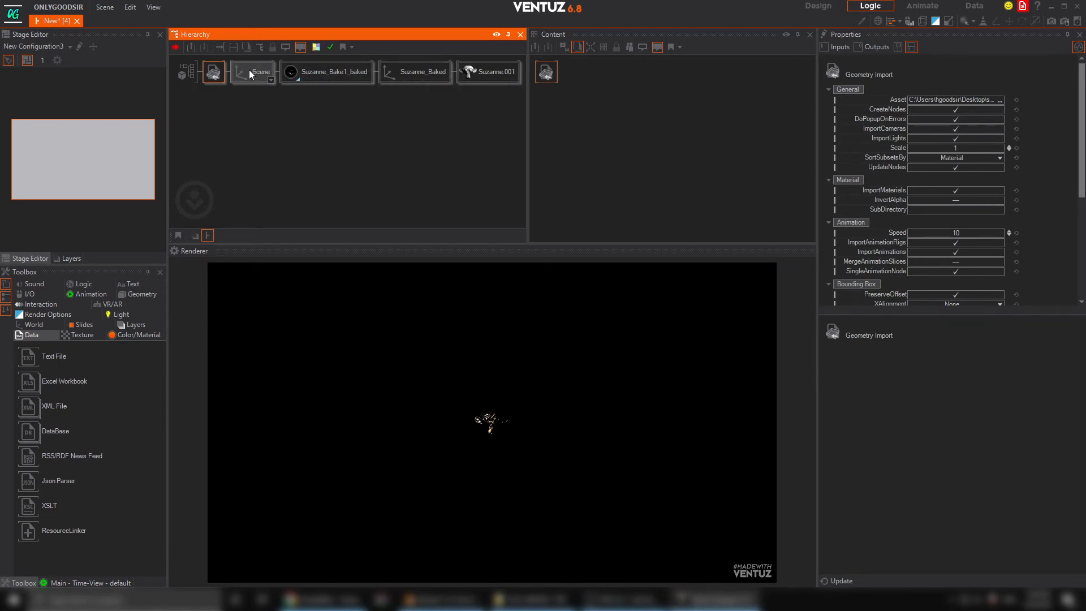
Check the imported Suzanne_Bake1_baked material and set the Scene axis's overall scaling factor to 7.8.
left_click(321, 76)
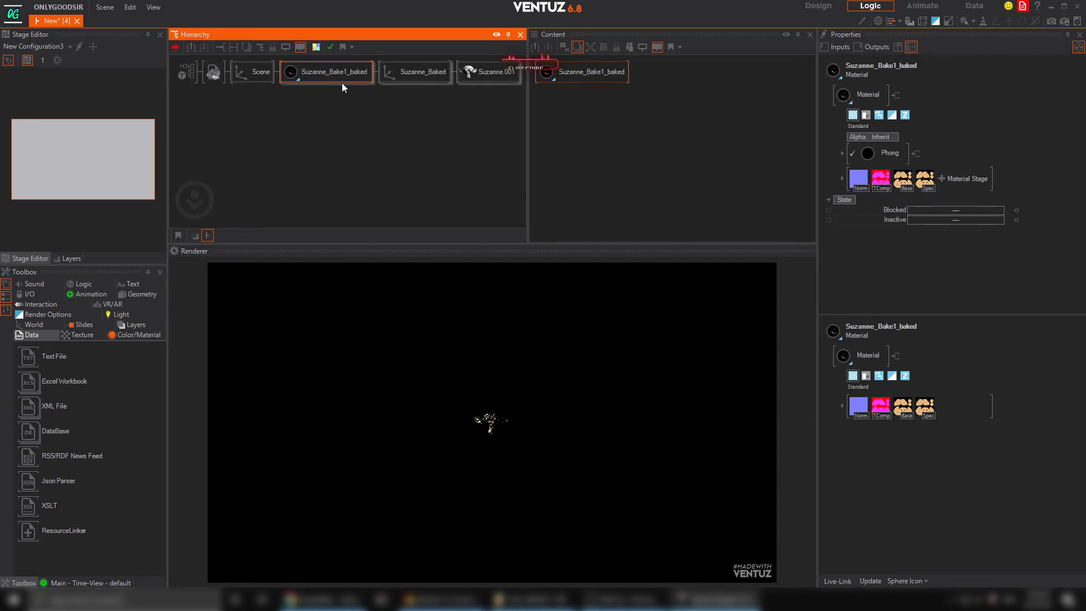
left_click(258, 71)
left_click_drag(984, 251, 987, 250)
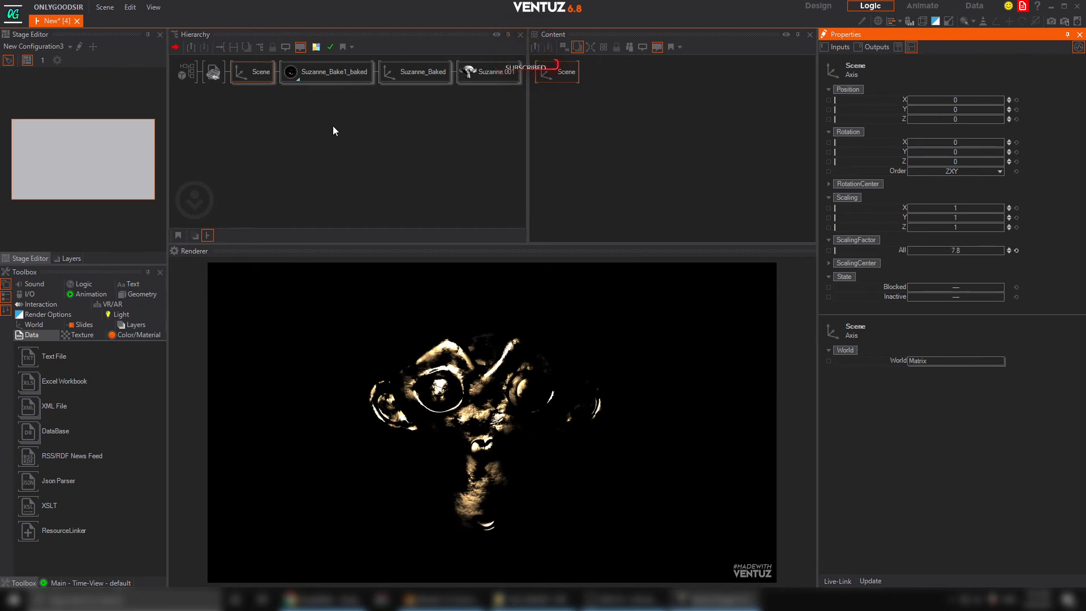
Delete the Geometry Import node and the Suzanne_Baked axis from the hierarchy.
left_click(213, 71)
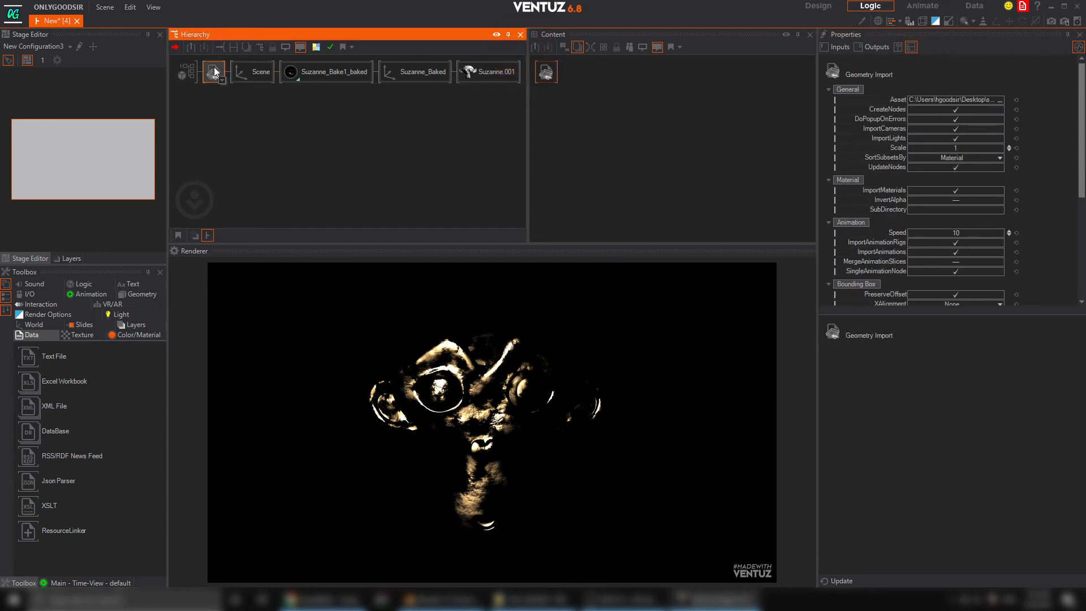
key("Delete")
left_click(213, 67)
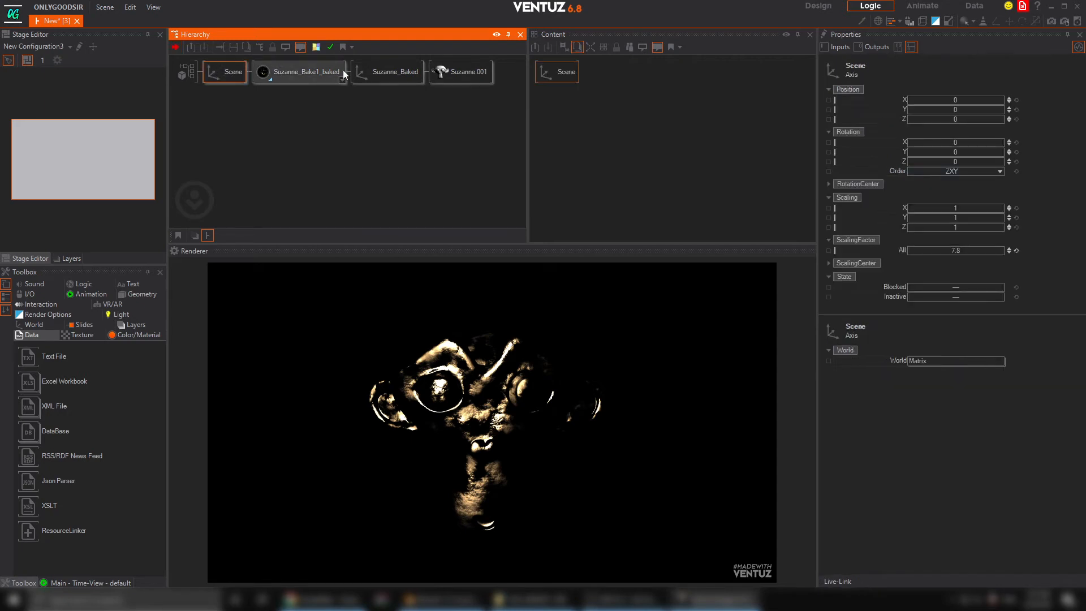
left_click(382, 77)
key("Delete")
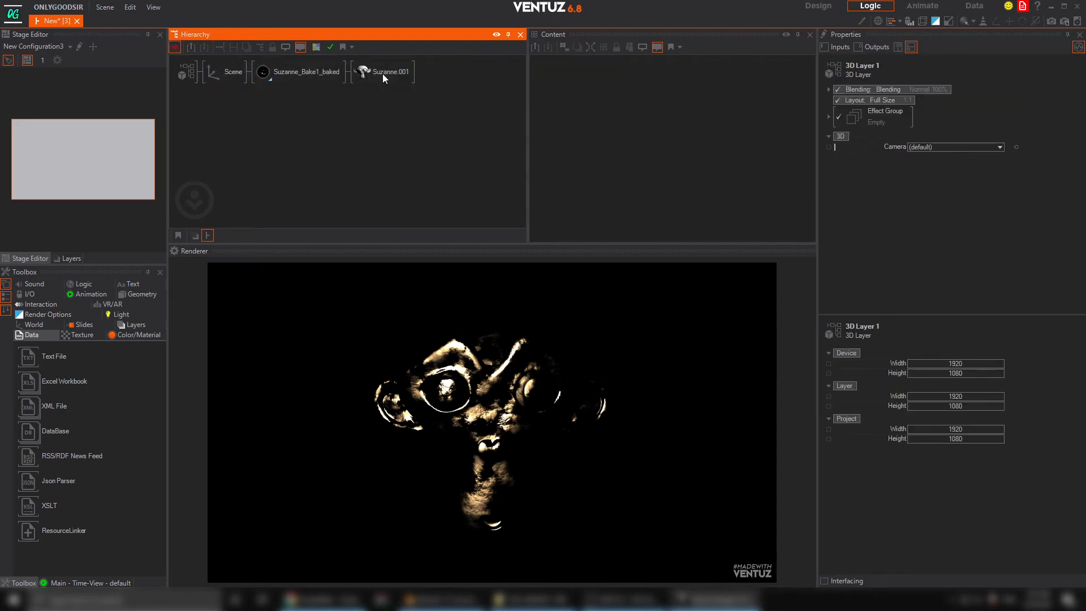
Set the Scene axis's Y rotation to -26 and widen the Toolbox area.
left_click(227, 72)
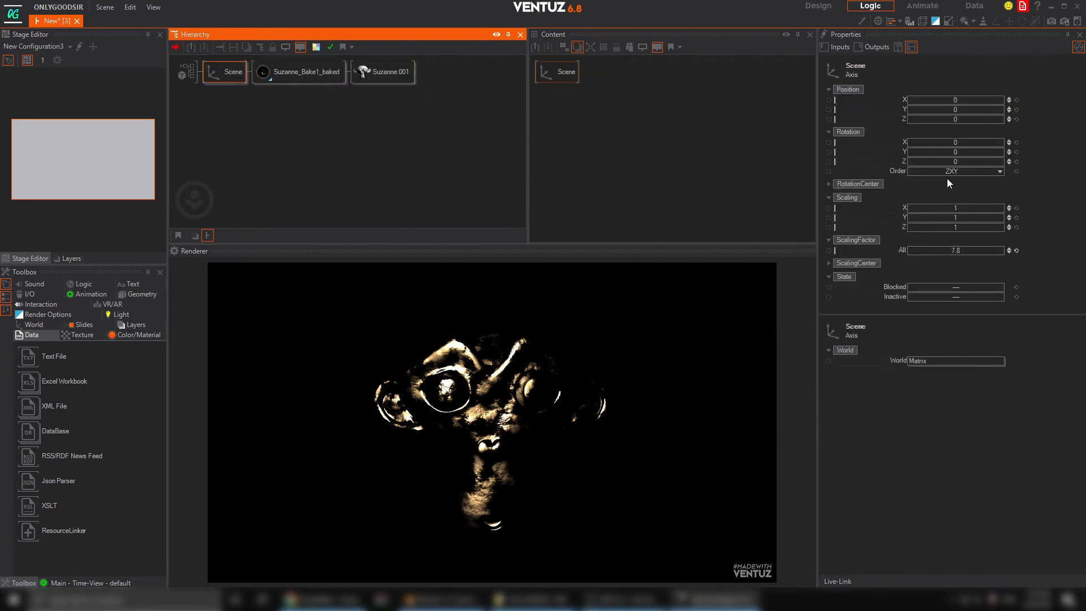
left_click_drag(957, 151, 289, 141)
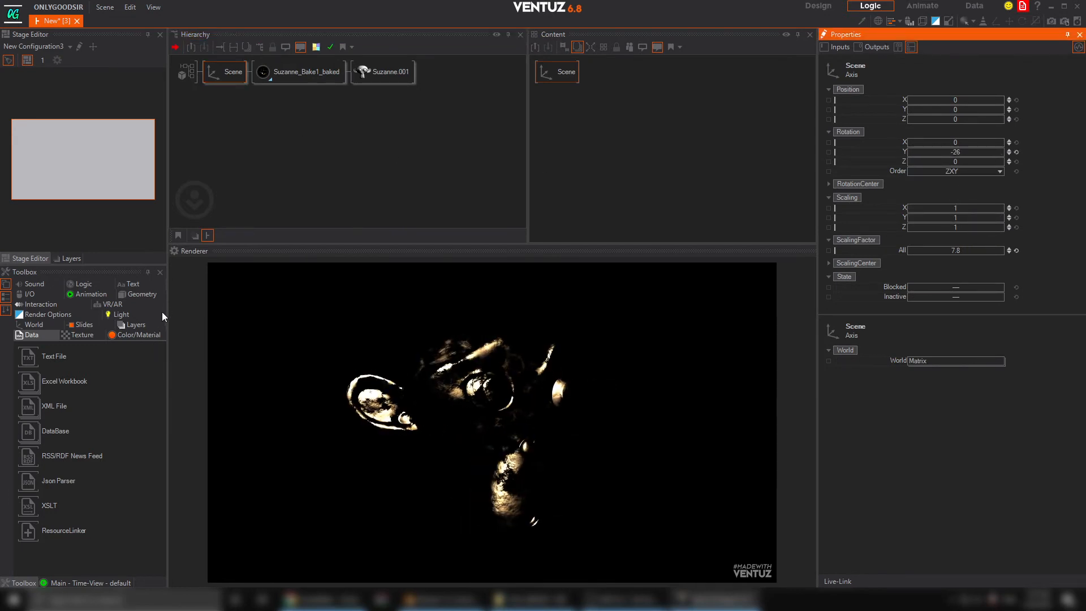
left_click(195, 312)
left_click_drag(168, 300, 330, 300)
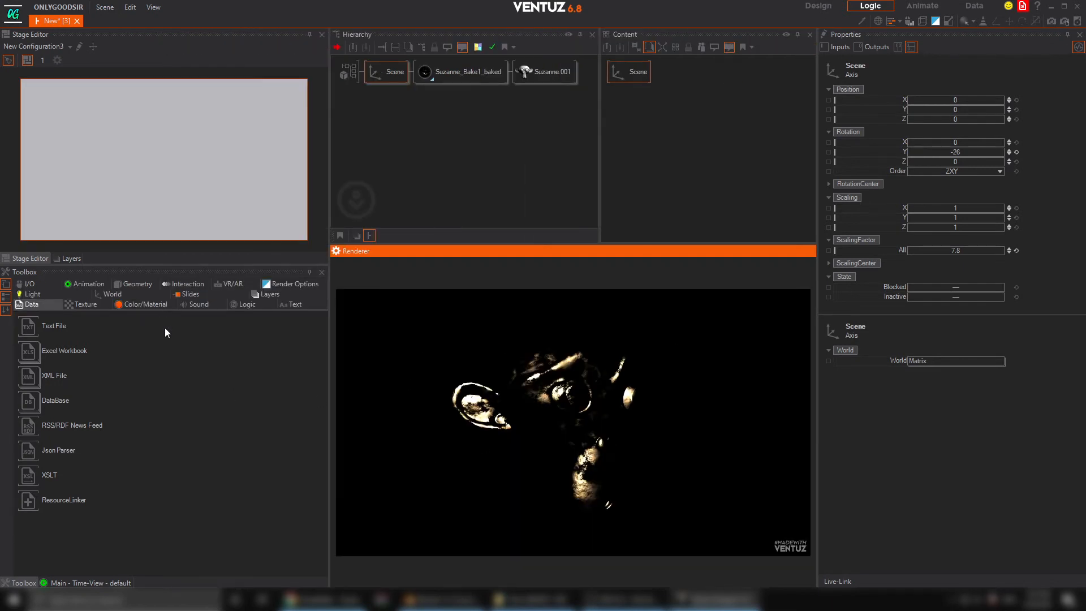
Find the SkyBox node among the color and material nodes and open its Image Based Lighting example scene.
left_click(90, 306)
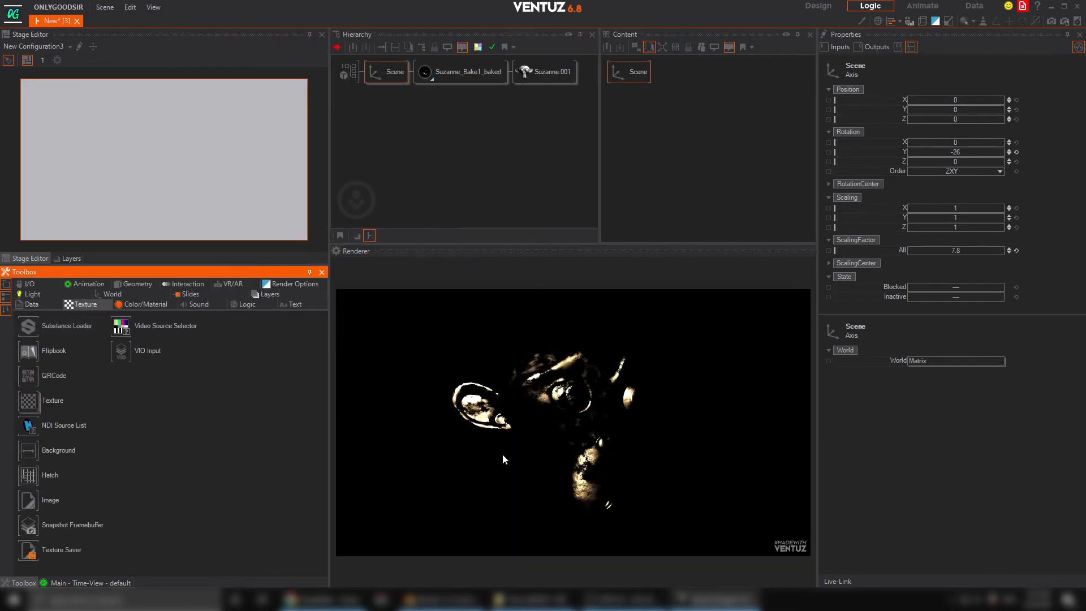
left_click(146, 305)
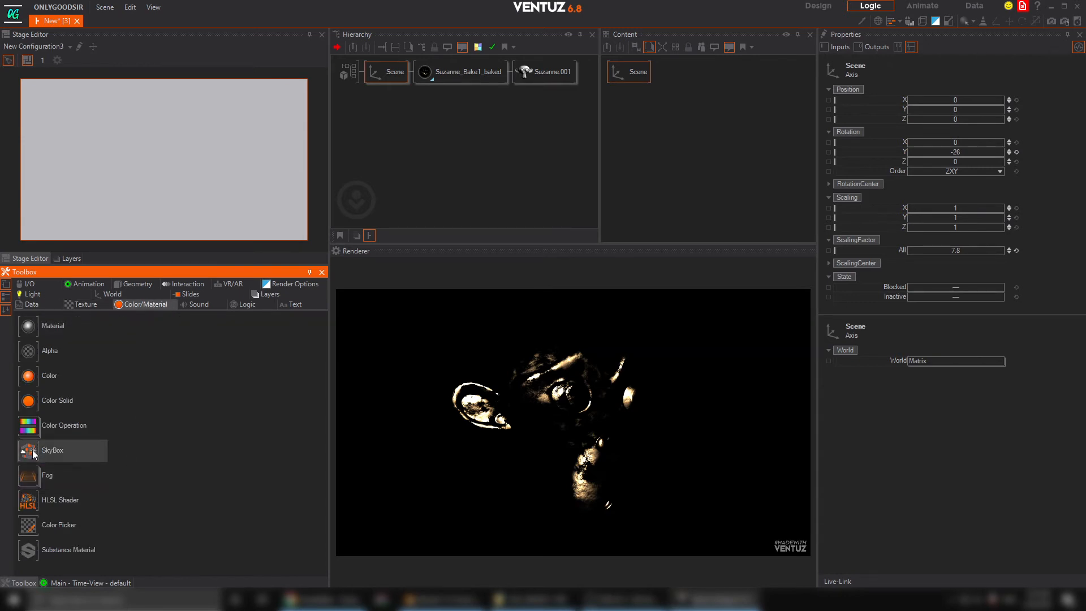
mouse_move(33, 454)
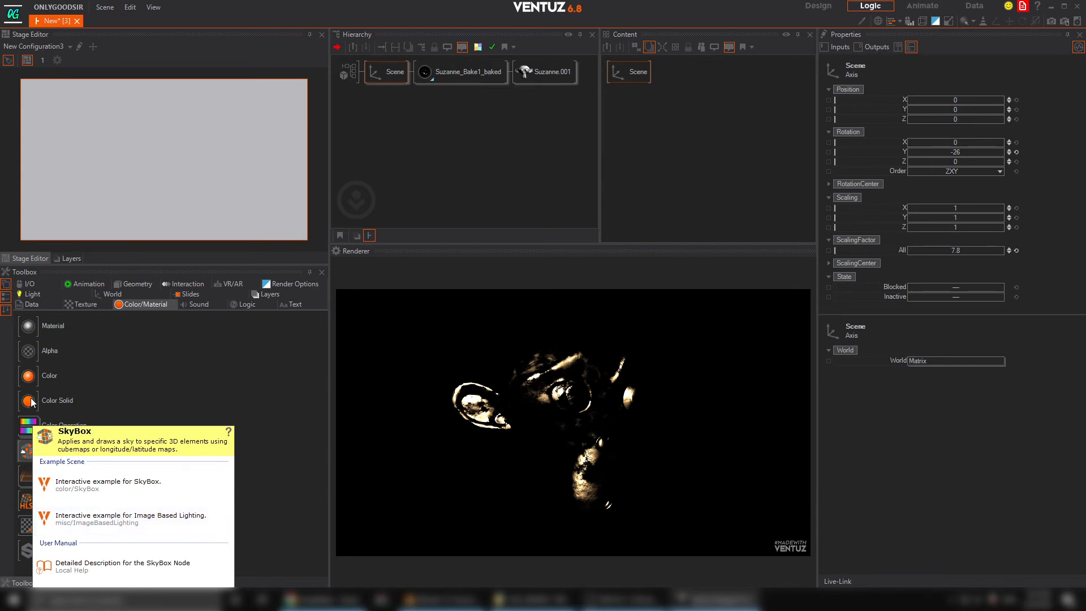
mouse_move(31, 402)
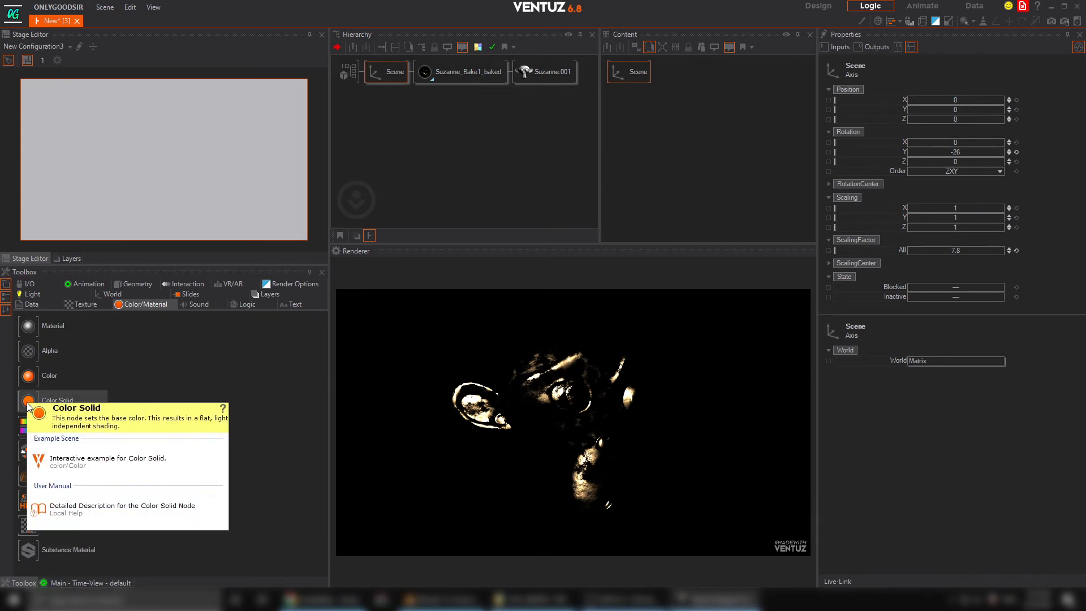
left_click(263, 514)
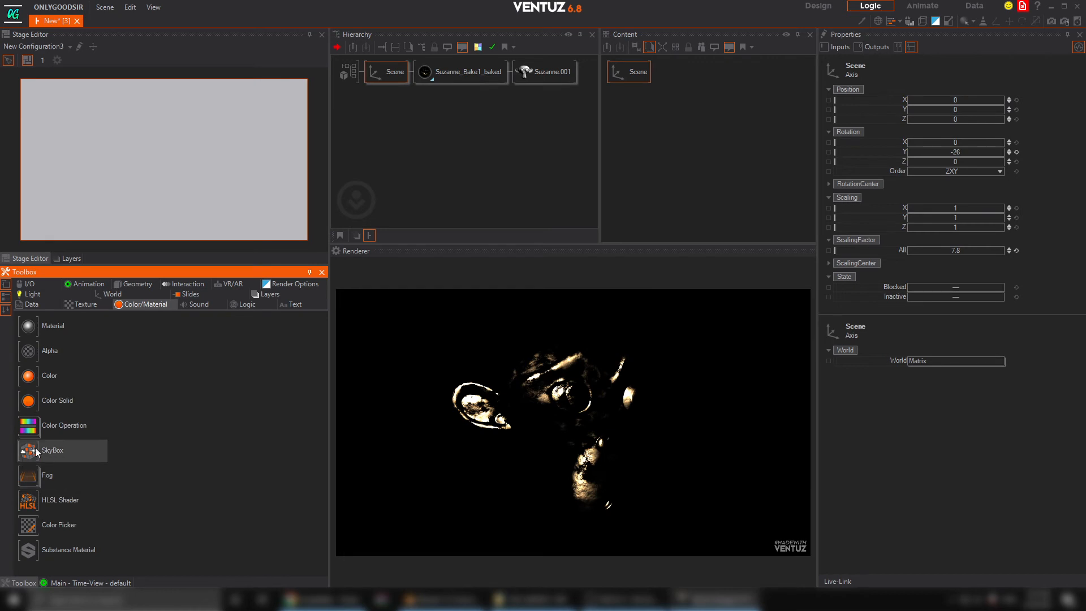
left_click(134, 518)
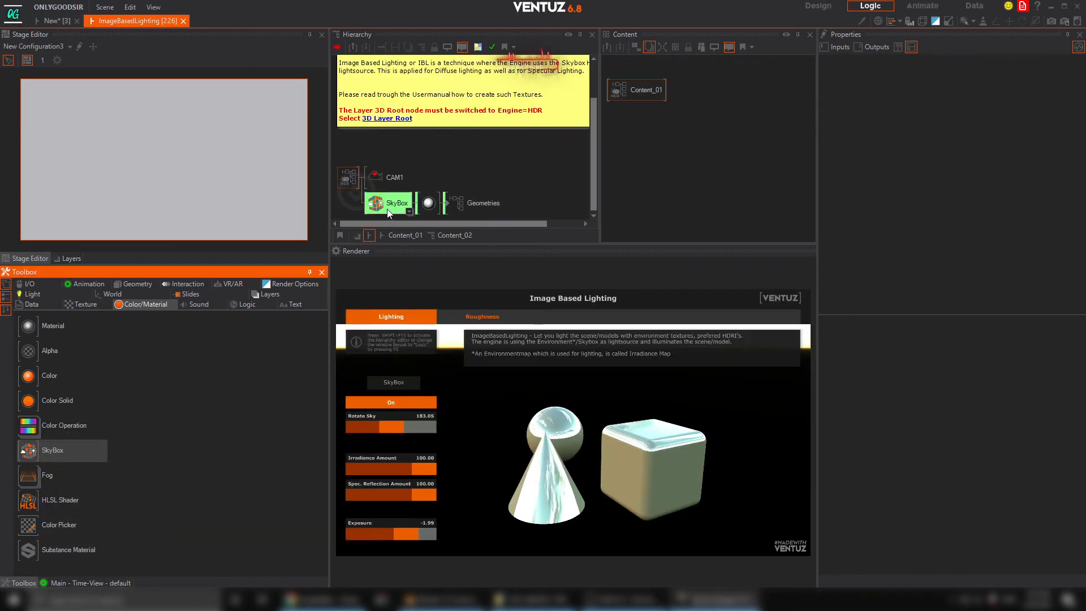
Copy the SkyBox node from the ImageBasedLighting example into the monkey head scene, placing it ahead of the Scene axis.
left_click(385, 204)
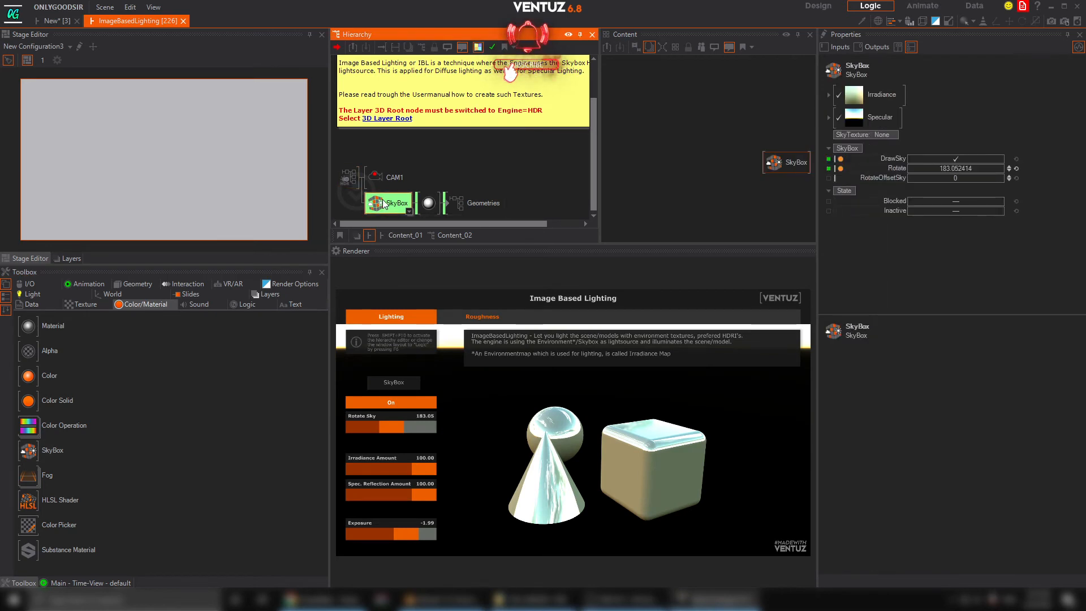
left_click(57, 23)
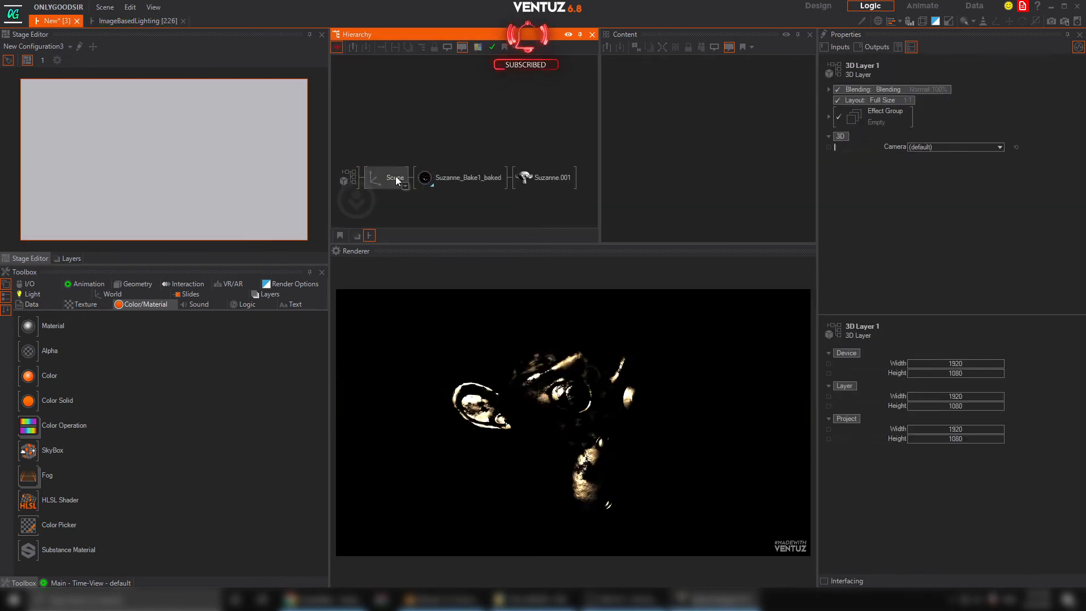
left_click(387, 180)
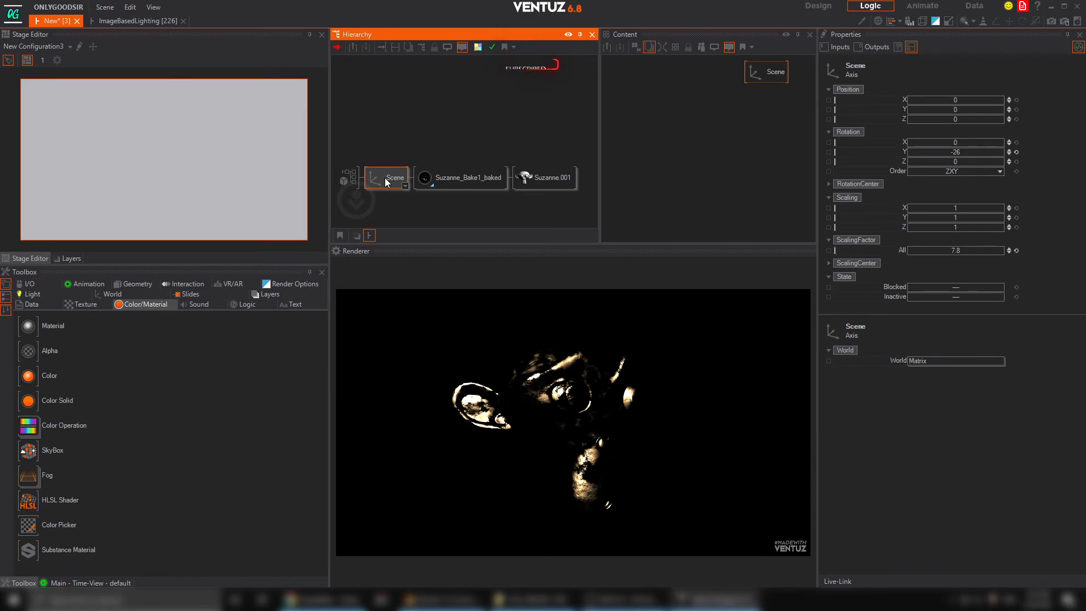
key("ctrl+v")
left_click_drag(392, 108, 365, 81)
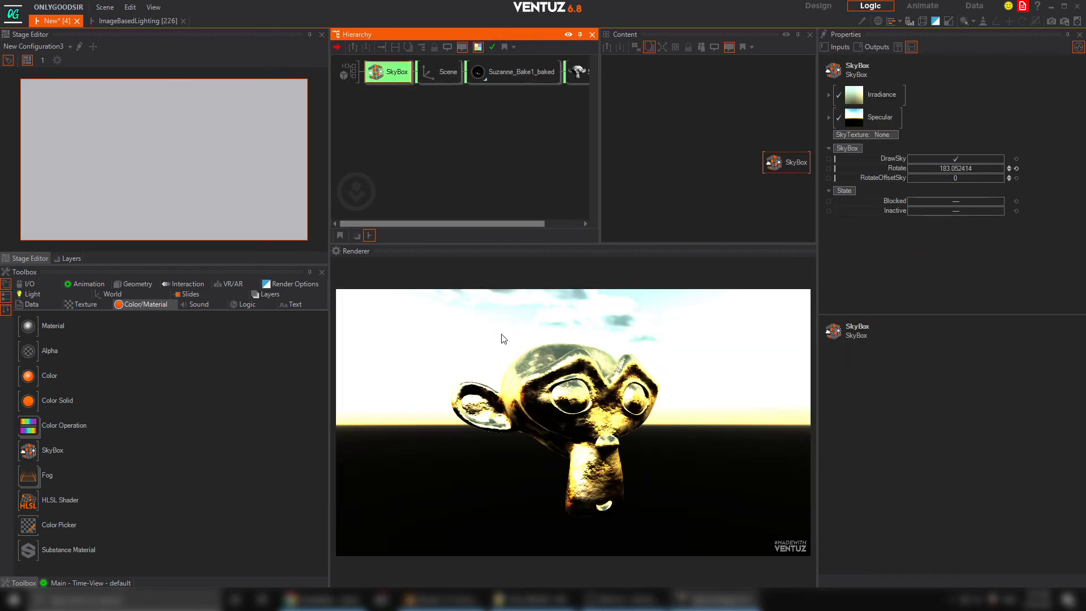
Switch the 3D layer root's engine to High Dynamic Range and set its exposure to -2.06.
left_click(343, 78)
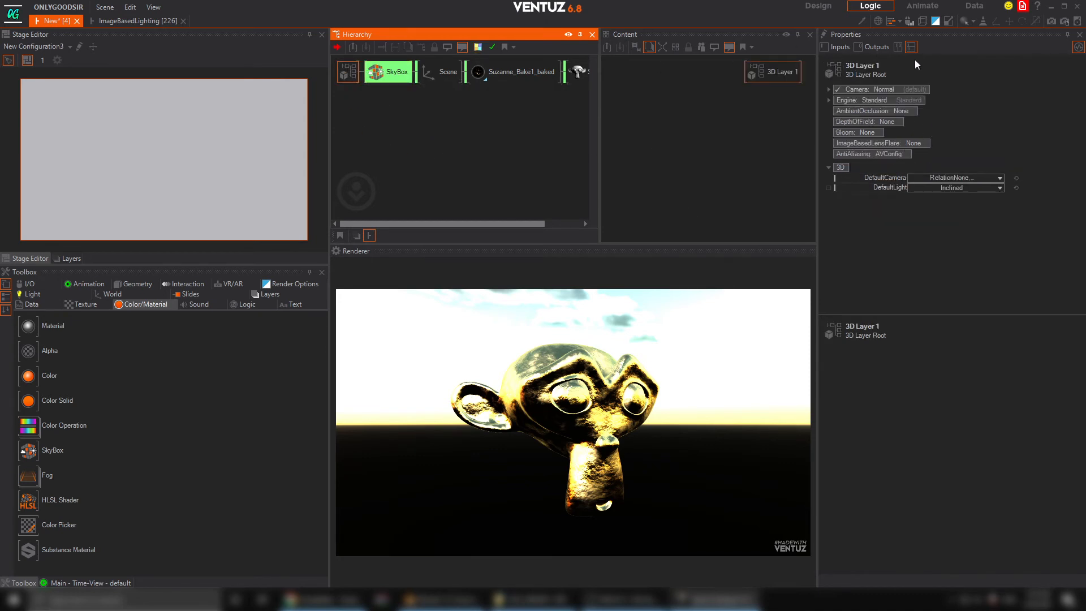
left_click(894, 101)
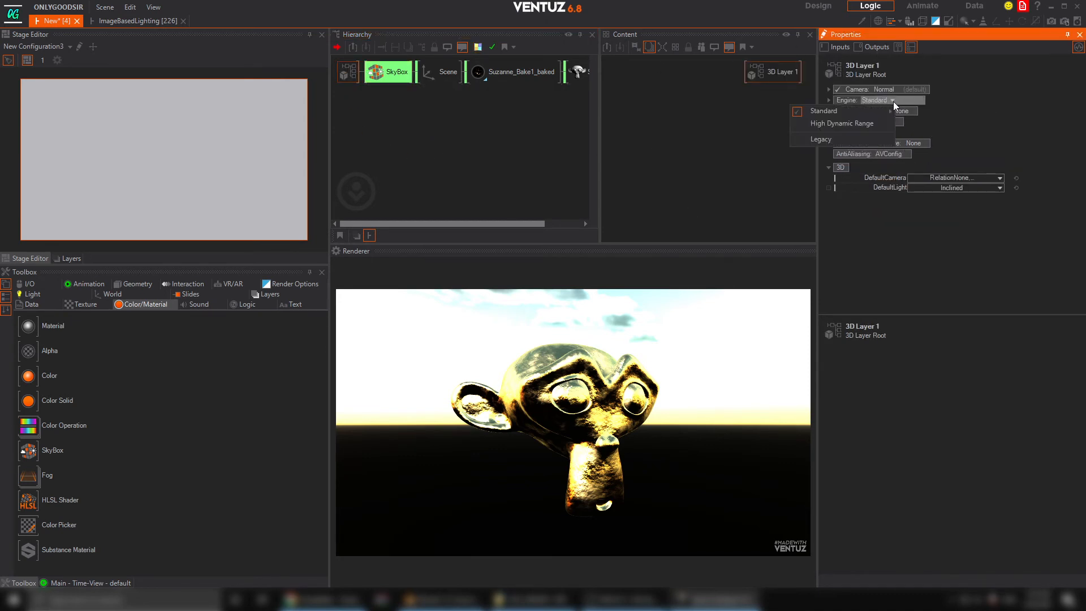
left_click(862, 124)
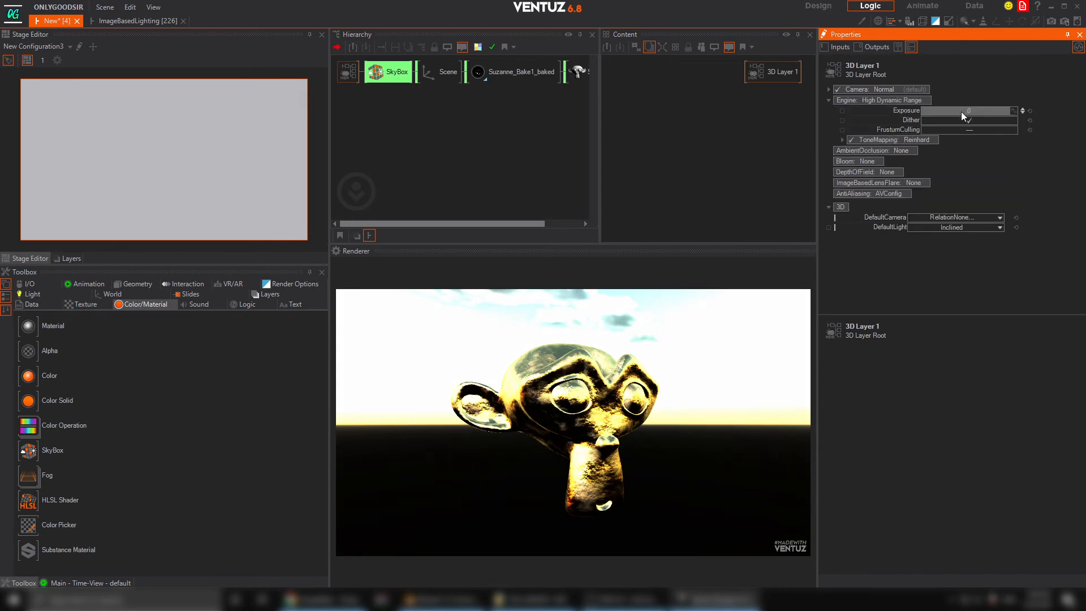
mouse_move(966, 111)
left_mouse_down()
mouse_move(991, 111)
mouse_move(961, 111)
left_mouse_up()
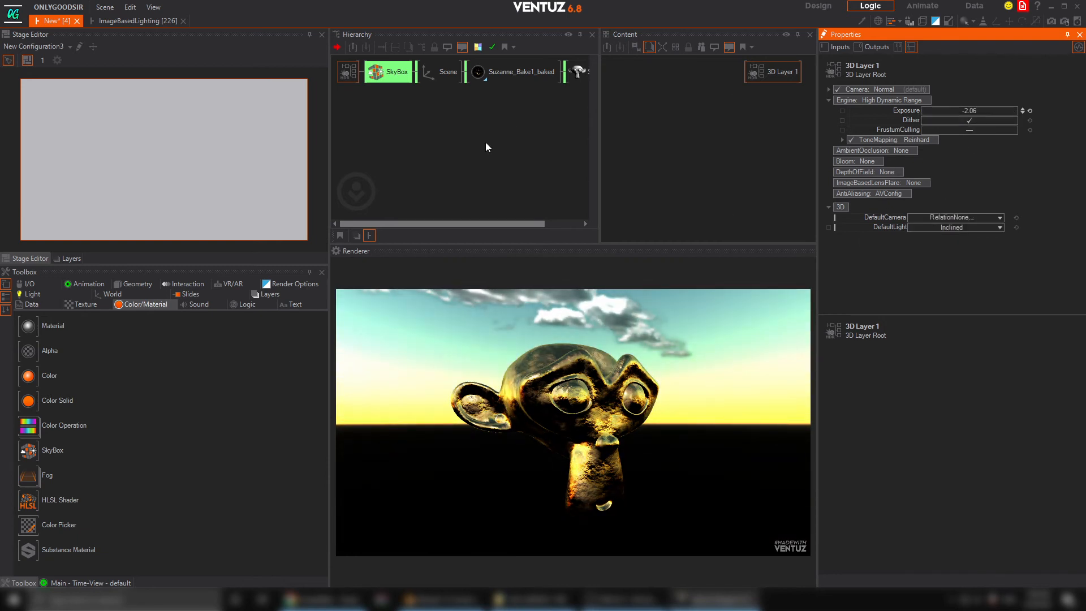
Rotate the SkyBox to about 61 and turn the Scene axis about Y so the head faces the other way.
left_click(397, 73)
mouse_move(951, 169)
left_mouse_down()
mouse_move(908, 171)
mouse_move(965, 174)
left_mouse_up()
scroll(470, 138, "down", 3)
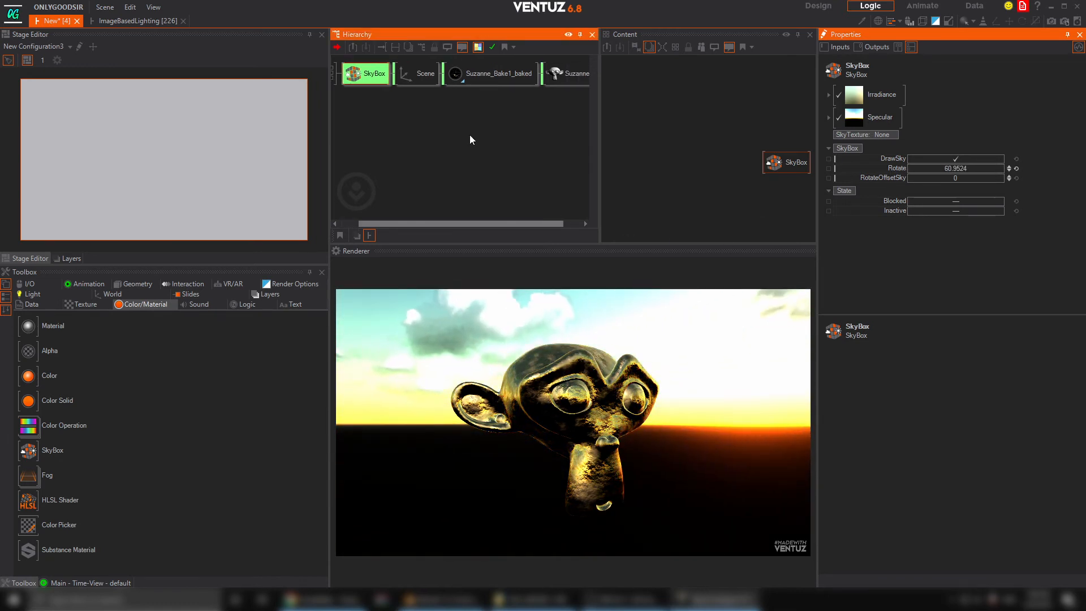
left_click(398, 71)
mouse_move(972, 152)
left_mouse_down()
mouse_move(999, 153)
mouse_move(958, 151)
mouse_move(941, 120)
mouse_move(922, 120)
mouse_move(990, 142)
mouse_move(956, 139)
left_mouse_up()
Adjust the baked material's base texture amount and set its normal map amount to 86%.
left_click(470, 78)
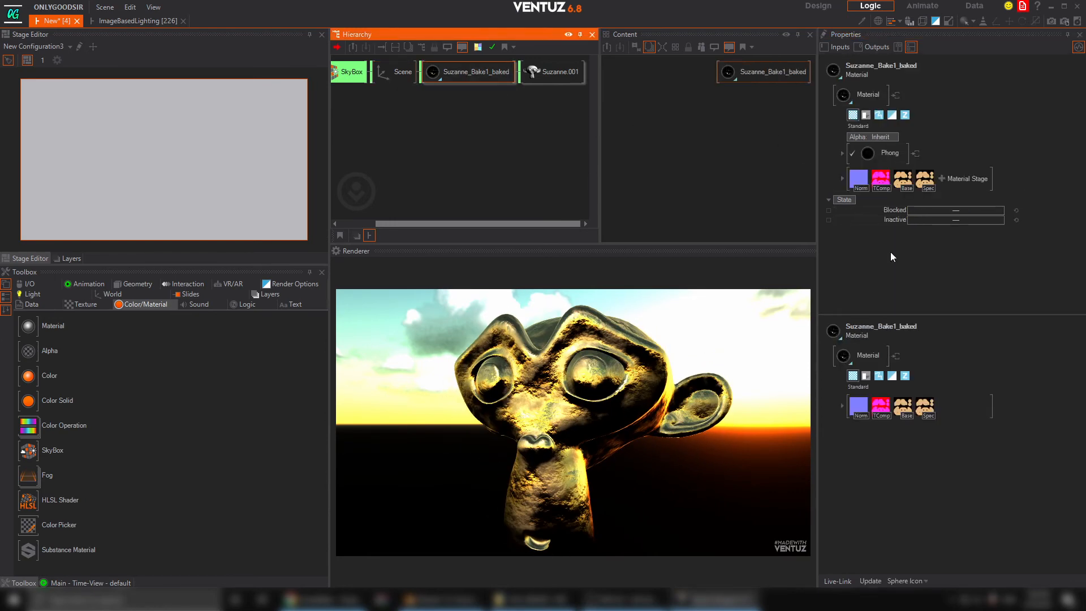
left_click(903, 177)
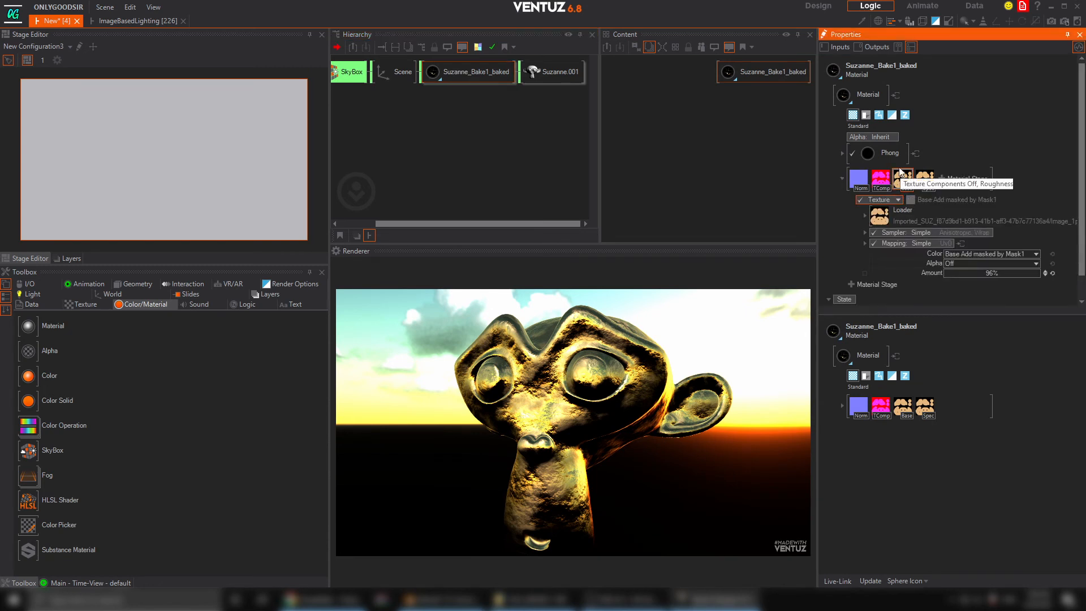
left_click_drag(992, 273, 944, 267)
left_click(858, 178)
left_click_drag(944, 266, 1036, 259)
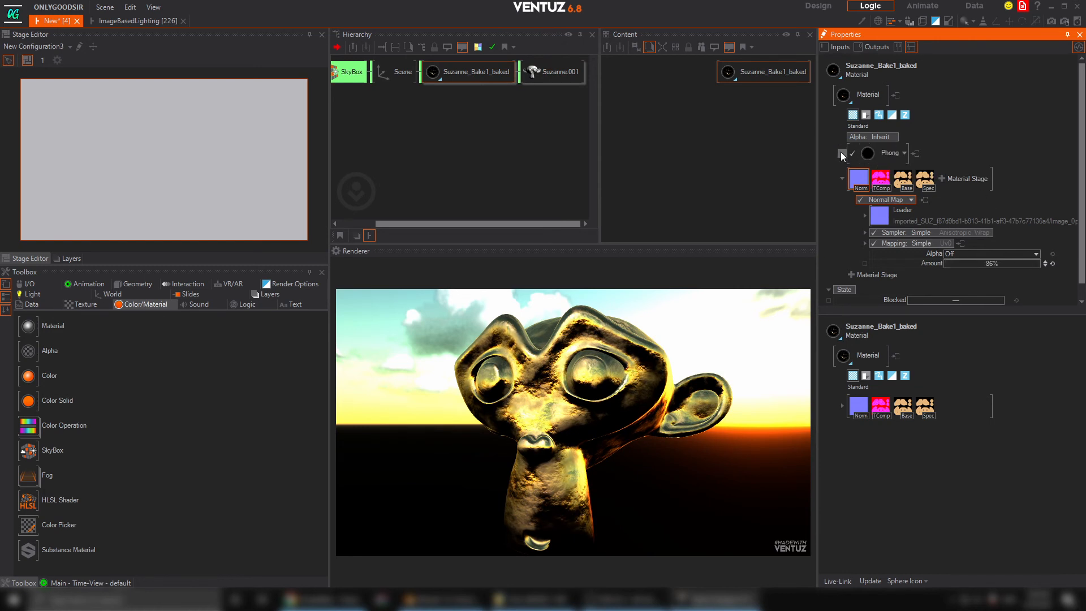
Try a lighter grey base colour in the baked material's Phong settings and return it to black (0, 0, 0).
left_click(842, 153)
left_click_drag(982, 246, 1029, 244)
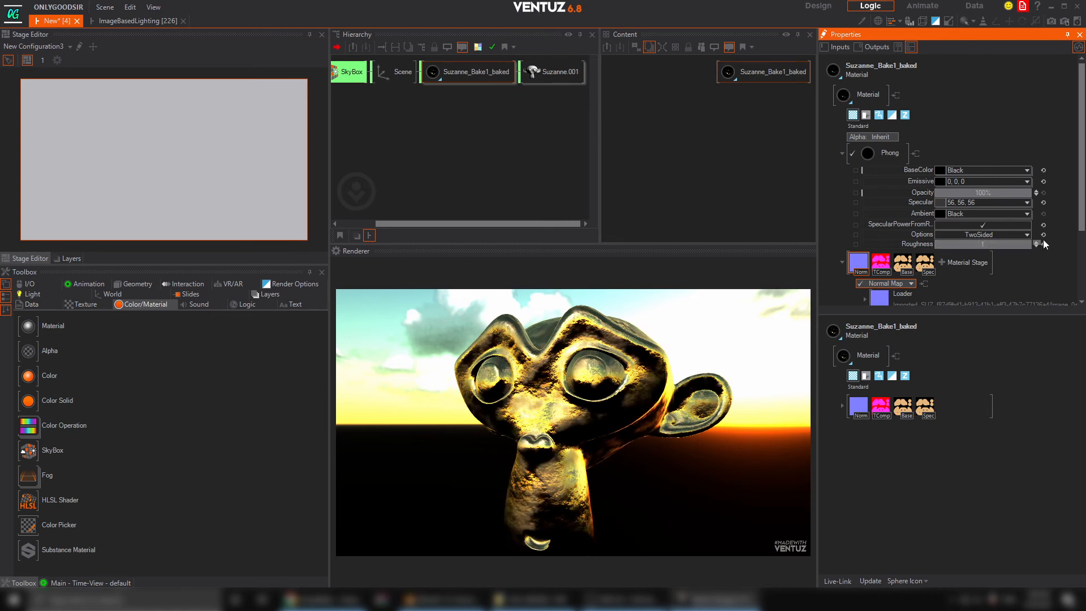
left_click(1027, 170)
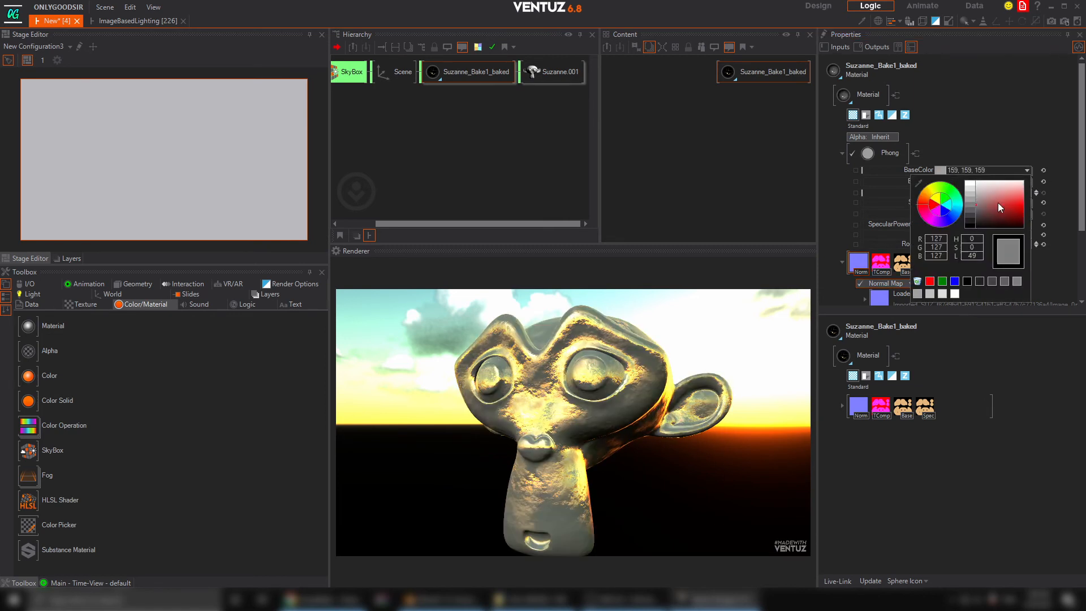
left_click_drag(1080, 224, 956, 235)
left_click(945, 135)
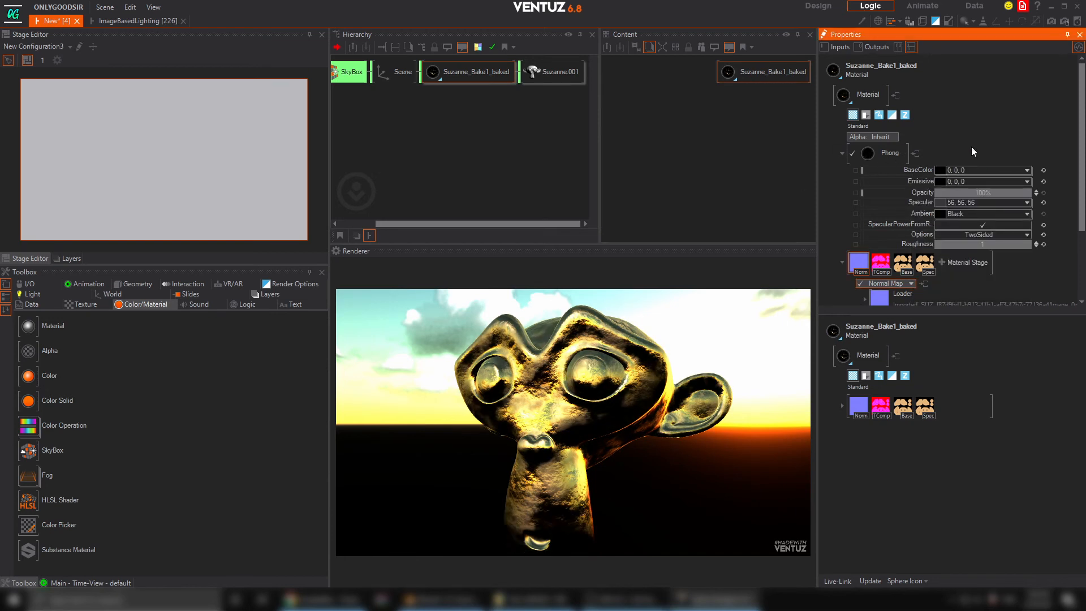
left_click(843, 150)
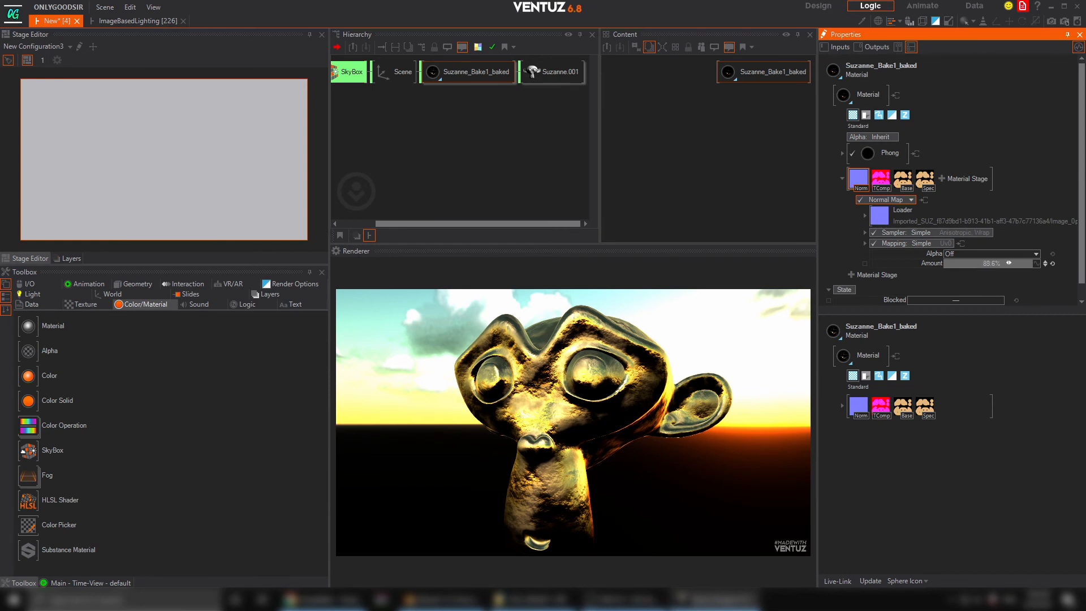
Load environment.jpg as the SkyBox's specular image.
left_click(348, 73)
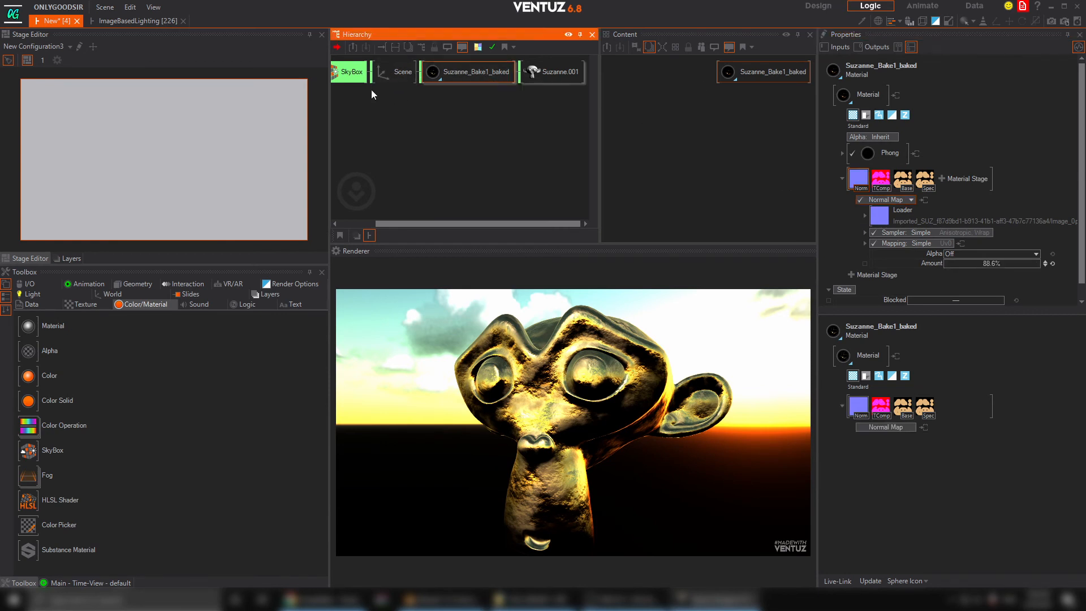
left_click(763, 159)
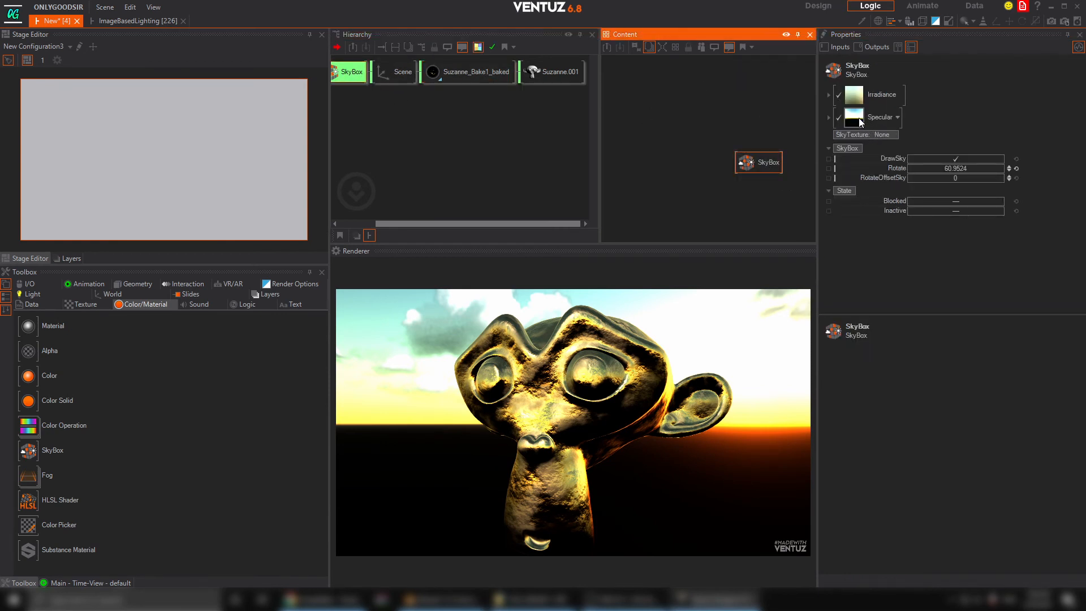
double_click(860, 122)
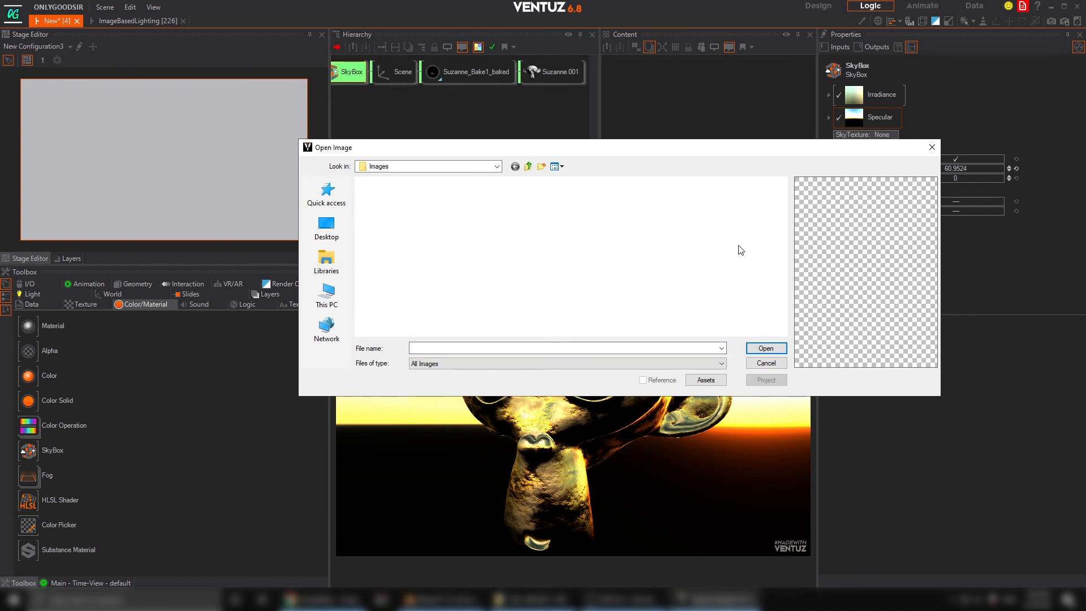
left_click_drag(783, 193, 773, 322)
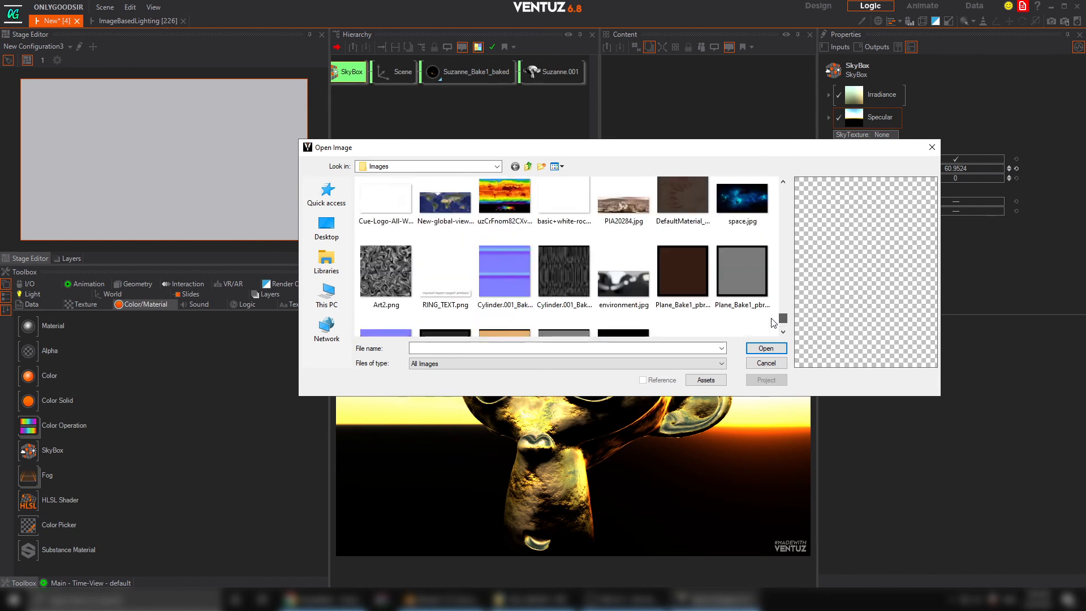
left_click(622, 283)
left_click(766, 347)
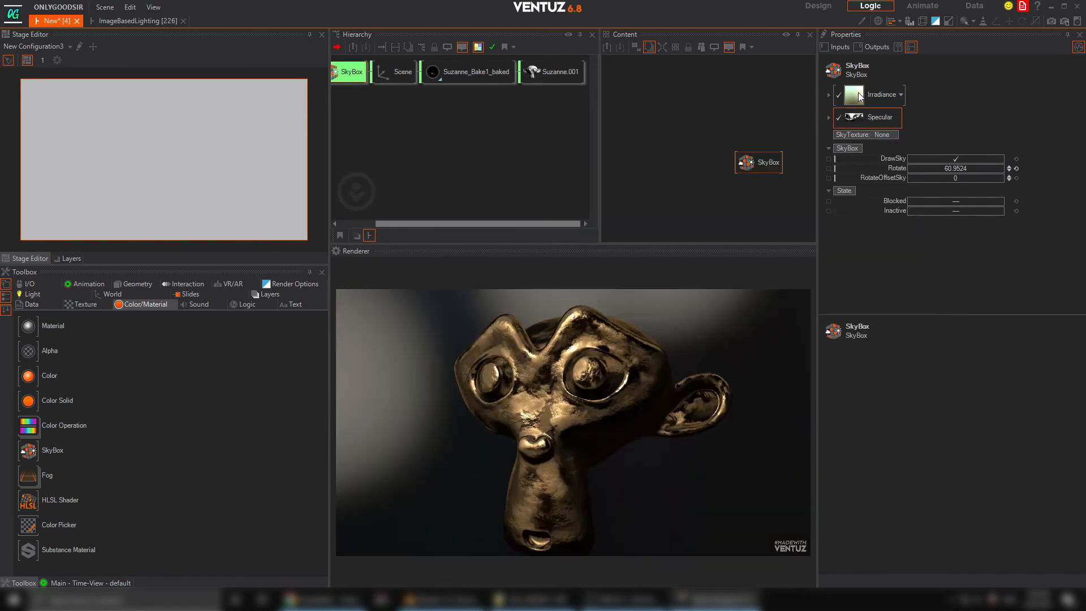
Load environment.jpg as the SkyBox's irradiance image.
left_click(861, 97)
left_click_drag(783, 190, 786, 329)
left_click(624, 208)
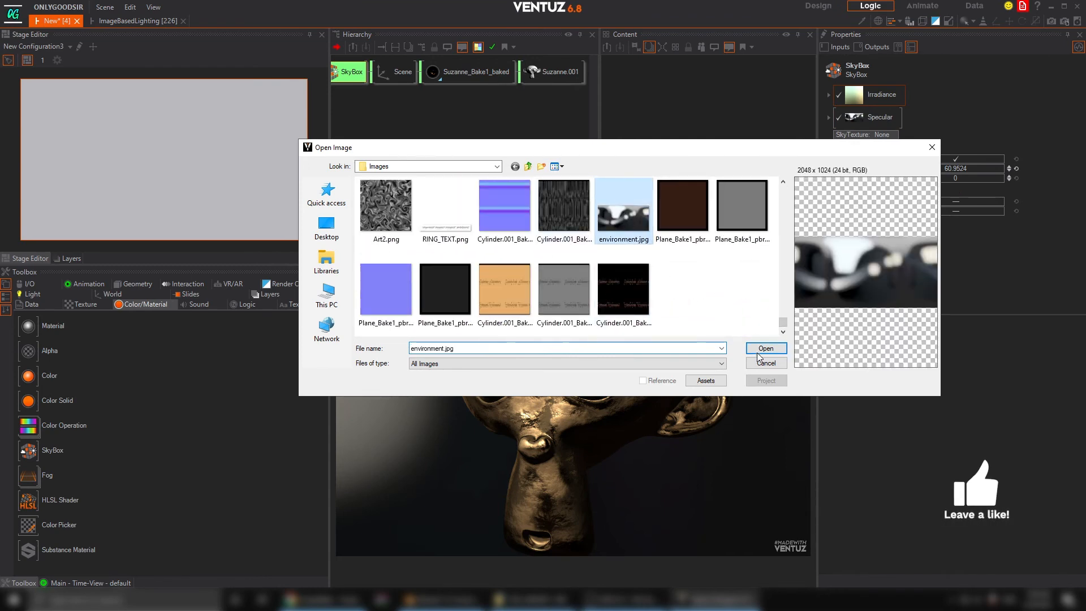
left_click(764, 348)
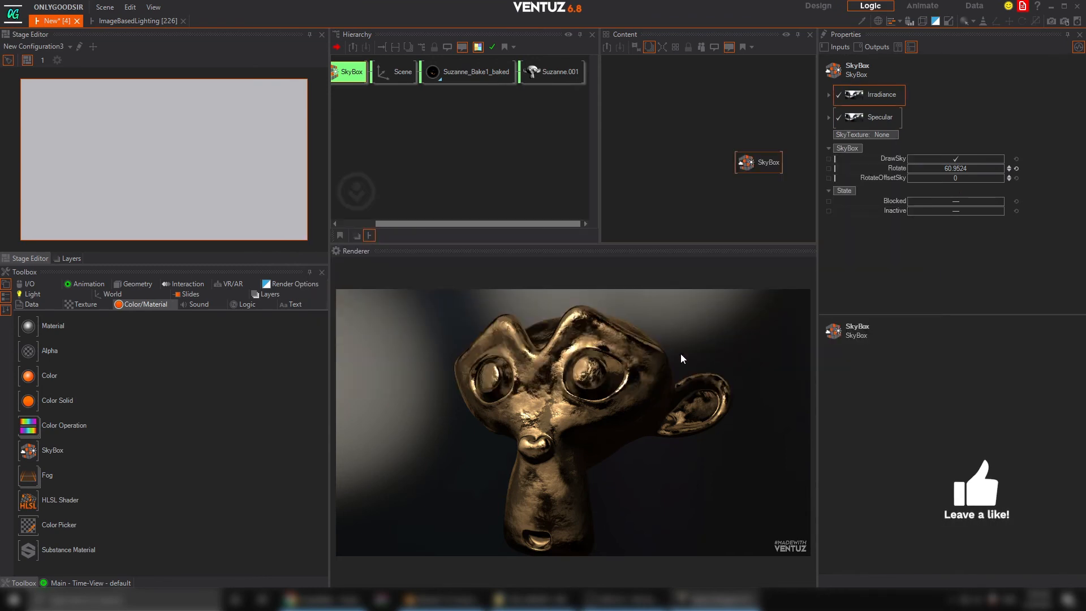
Set the Scene axis's Y rotation to 48 to turn the monkey head sideways.
left_click(406, 69)
mouse_move(955, 152)
left_mouse_down()
mouse_move(979, 151)
mouse_move(959, 152)
mouse_move(955, 120)
mouse_move(1001, 118)
mouse_move(926, 153)
mouse_move(956, 153)
mouse_move(967, 166)
left_mouse_up()
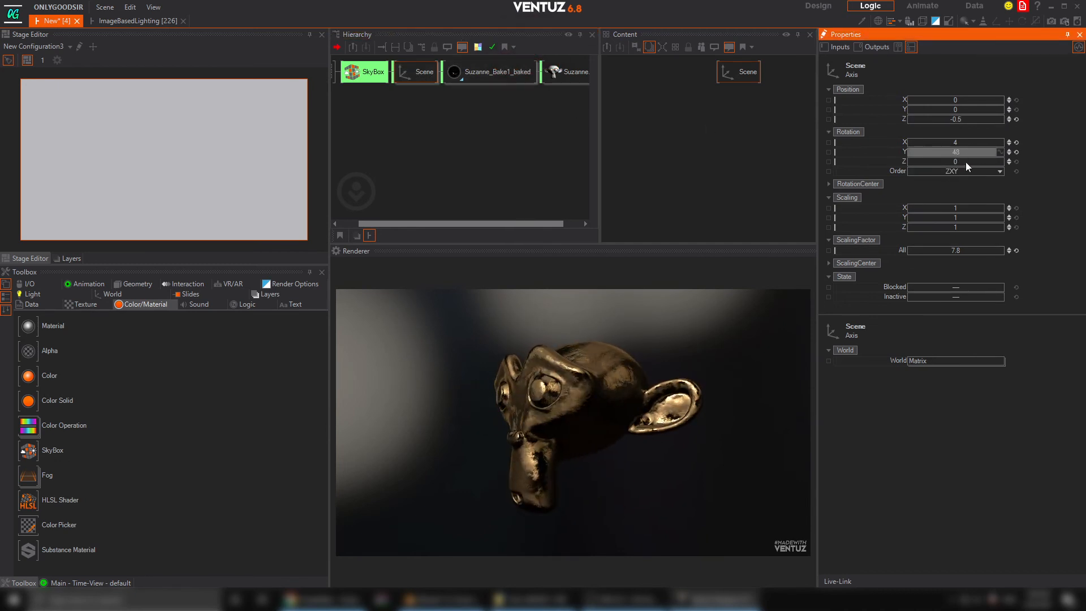
Switch to Blender and examine the baked monkey head from a lower three-quarter angle, checking the viewport shading options.
left_click(441, 599)
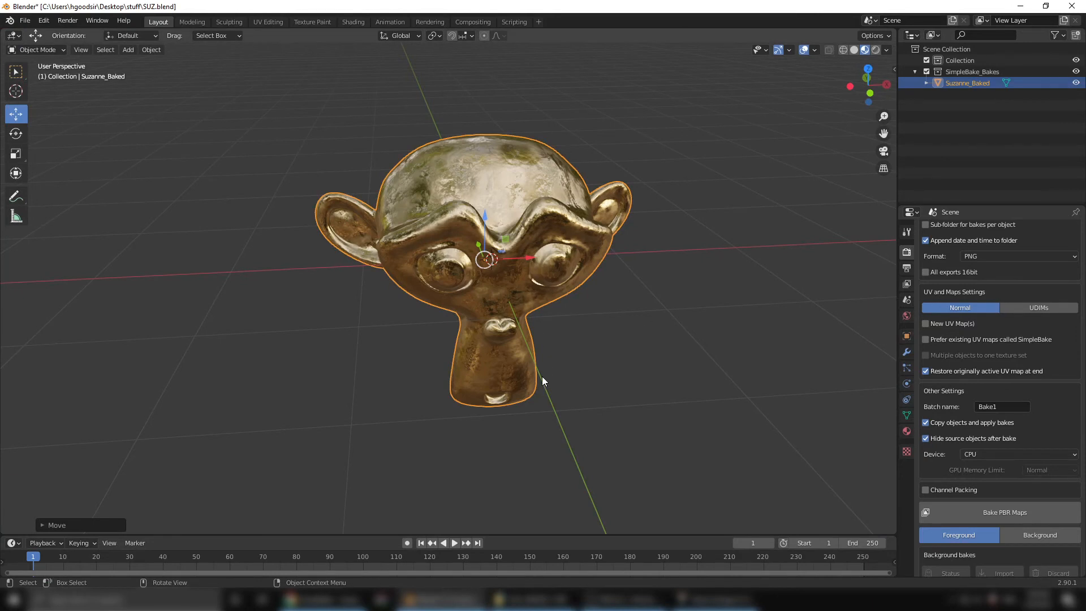
middle_click_drag(542, 375, 513, 300)
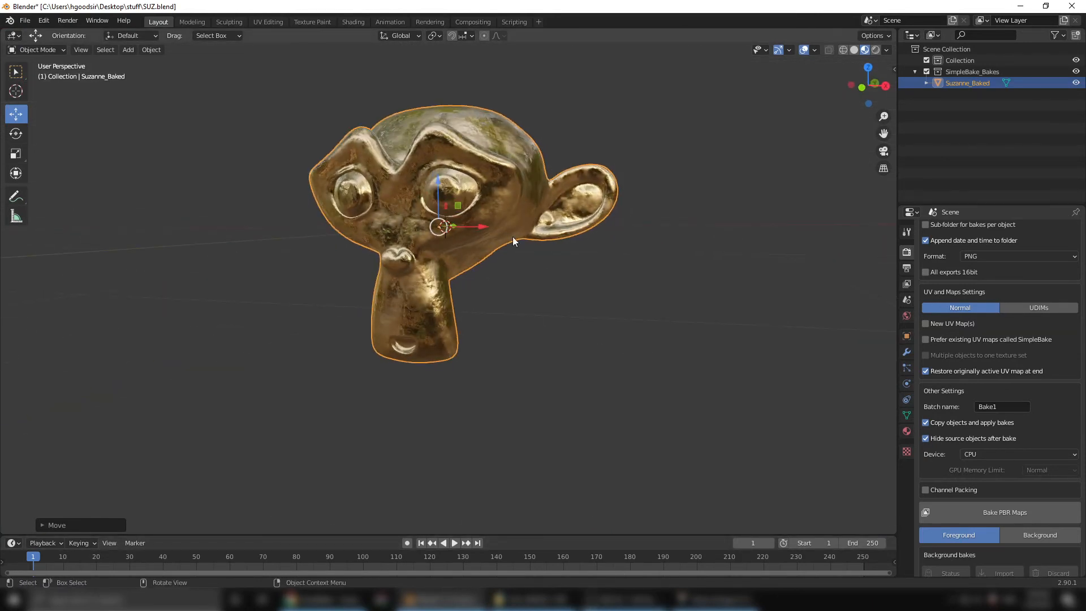
middle_click_drag(514, 204, 527, 221)
left_click(886, 50)
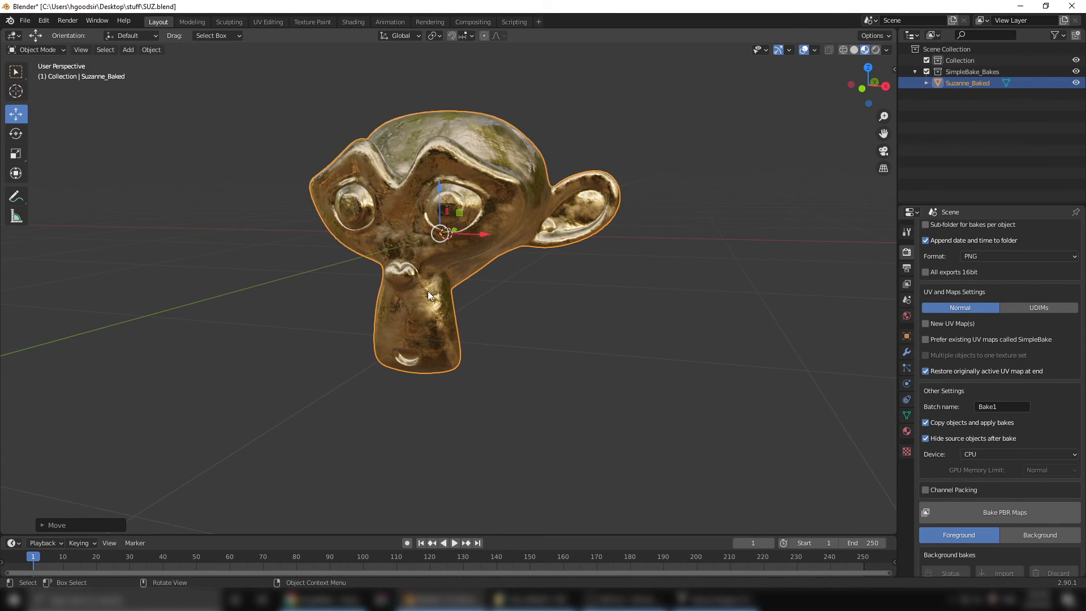
left_click(886, 50)
left_click(886, 51)
Switch back to Ventuz and set the Scene axis's Y rotation to 13.
left_click(707, 599)
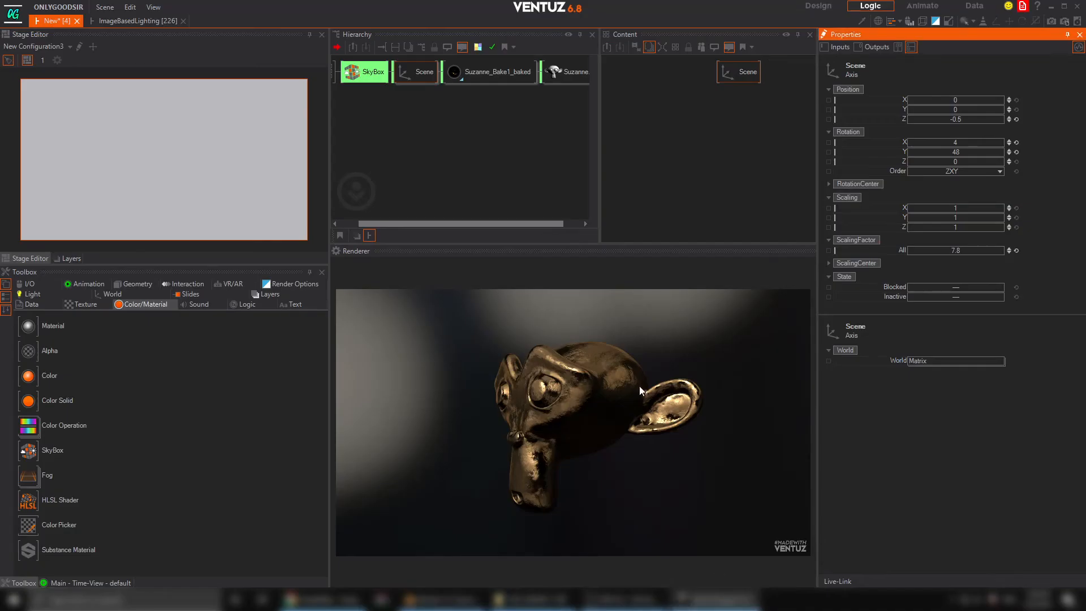
left_click(416, 70)
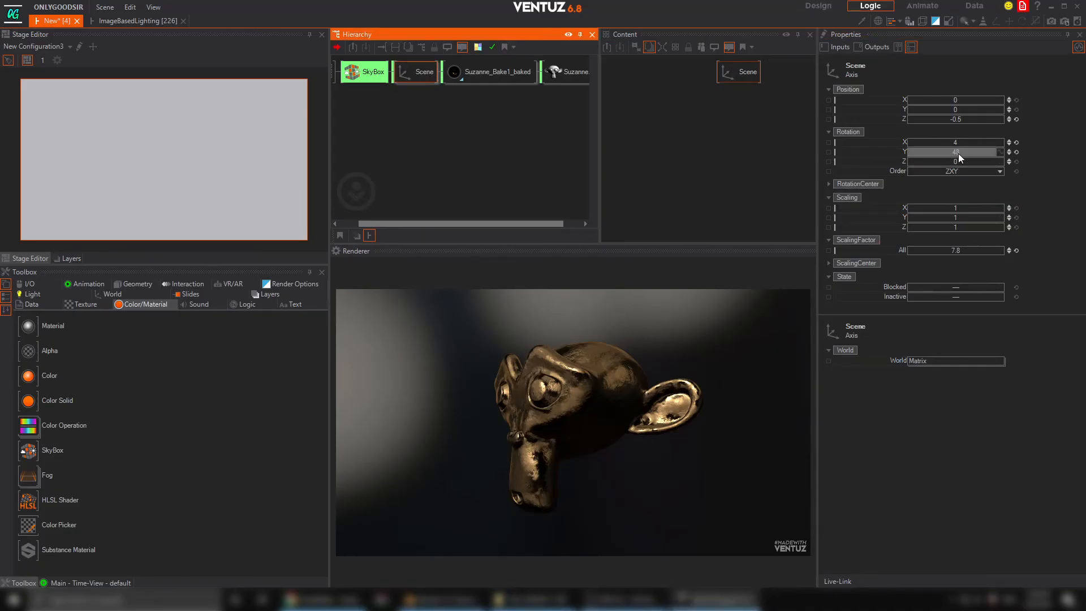
left_click_drag(958, 154, 981, 152)
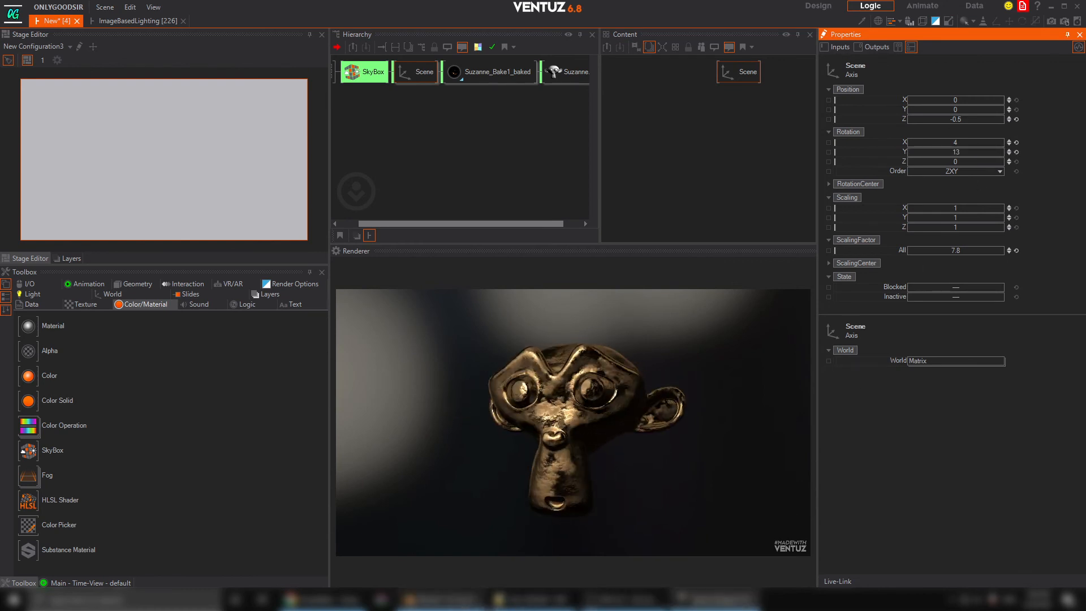
Switch to Blender and preview the baked monkey head under different HDRI environments in the viewport shading.
left_click(446, 600)
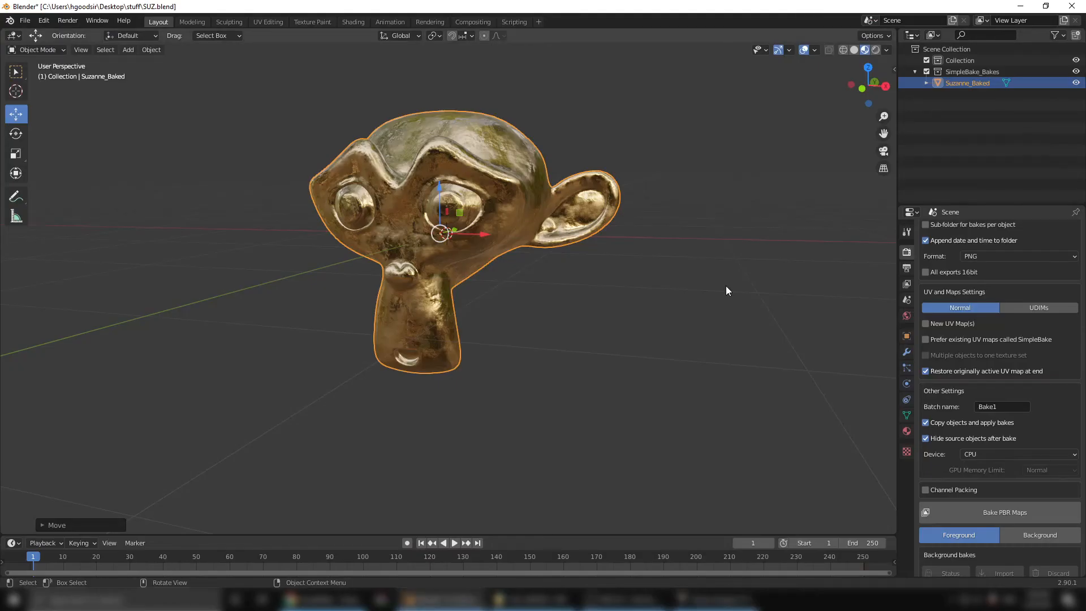
left_click(886, 49)
left_click(874, 144)
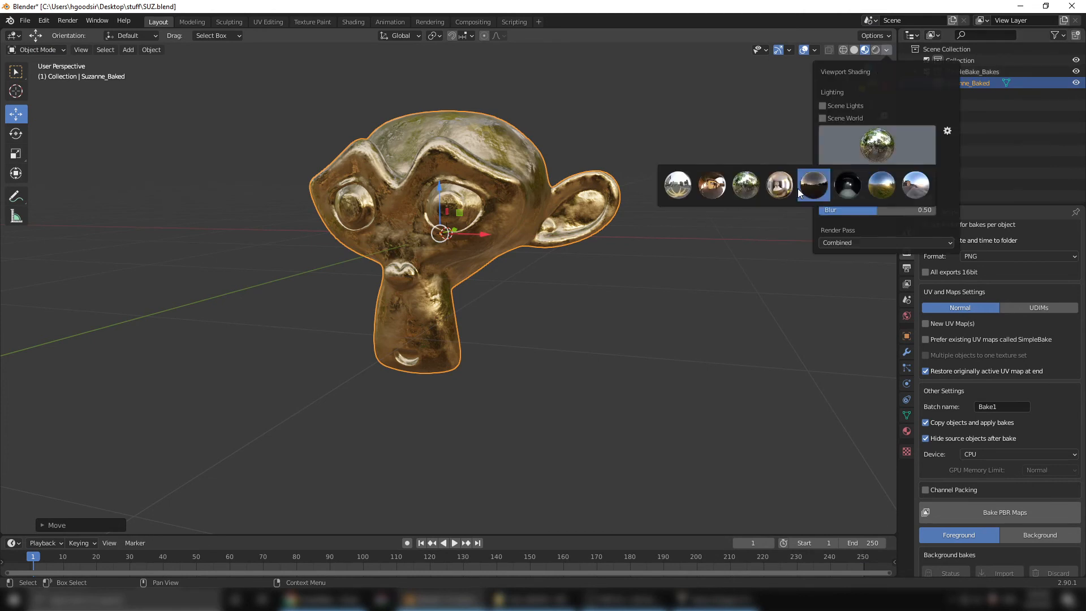
left_click(828, 191)
left_click(887, 50)
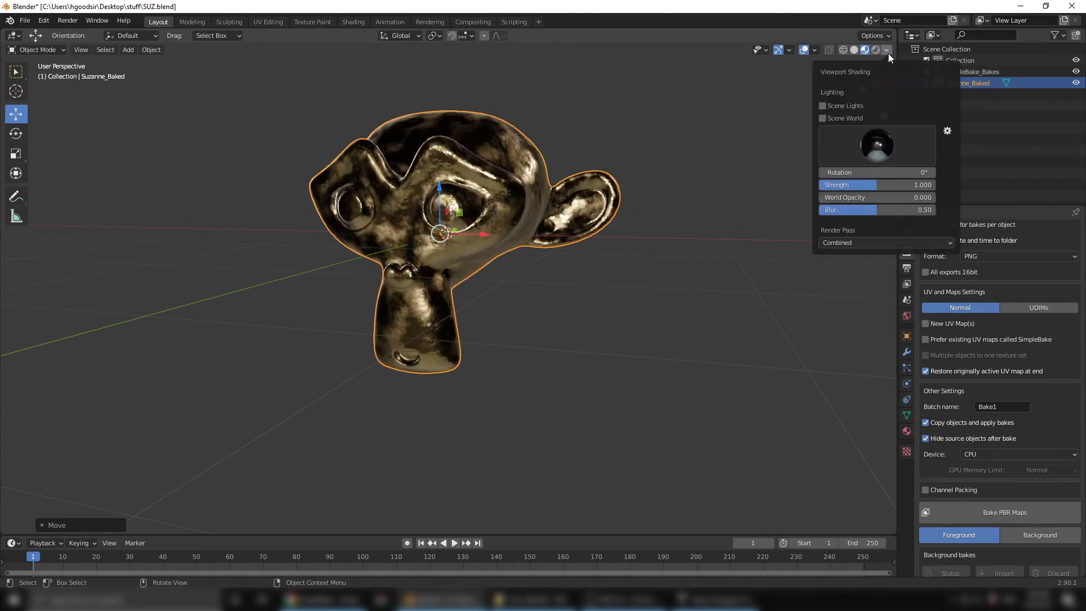
left_click(877, 145)
left_click(896, 184)
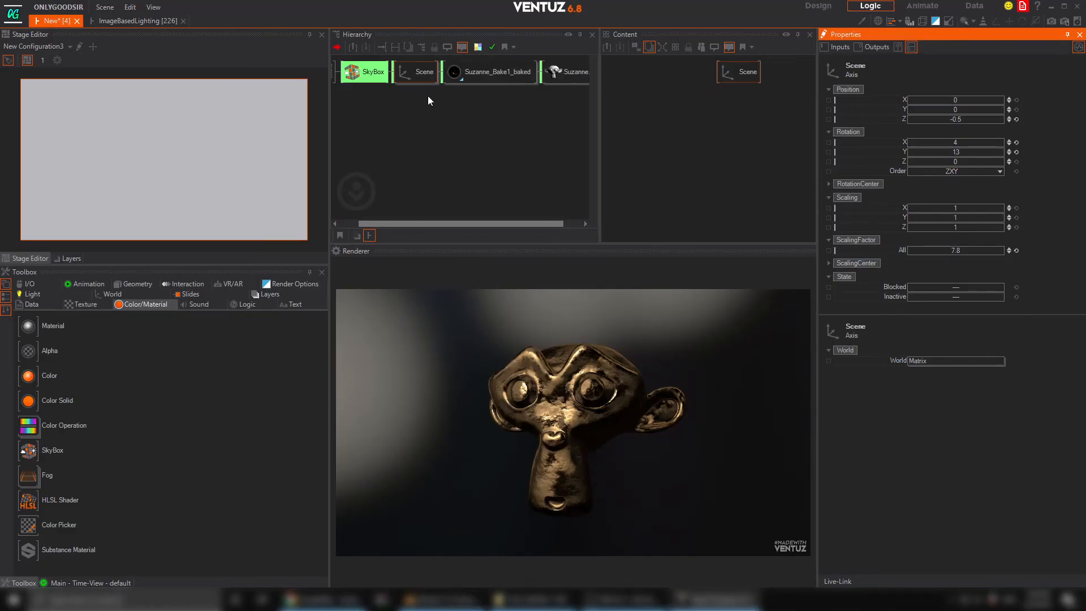
In Ventuz, add a Directional Light between the SkyBox and the Scene axis and set its yaw to -23.
left_click(32, 294)
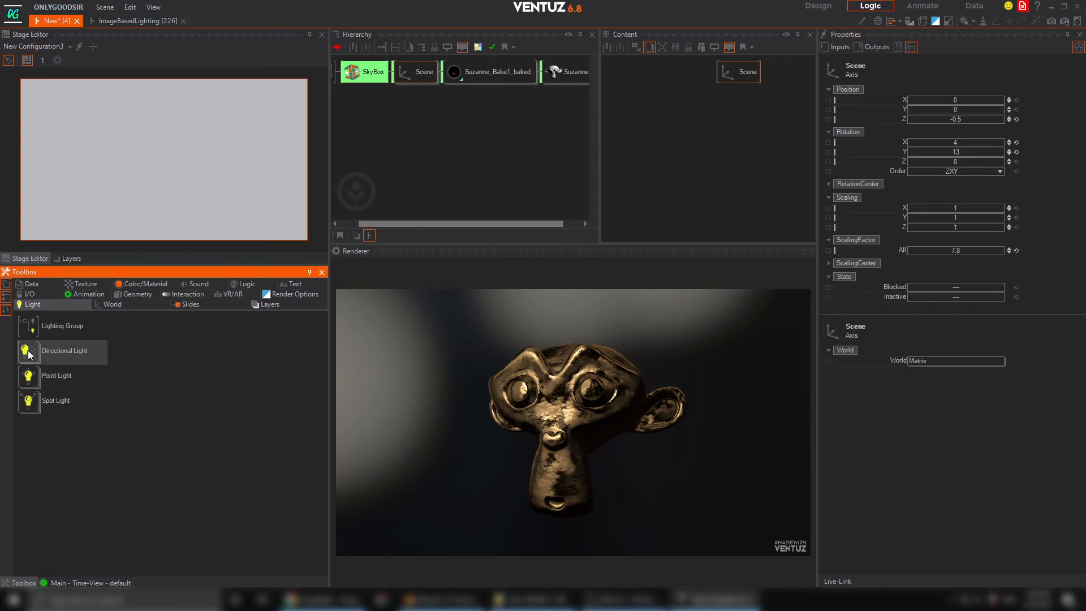
left_click_drag(29, 326, 516, 151)
left_click_drag(379, 67, 391, 70)
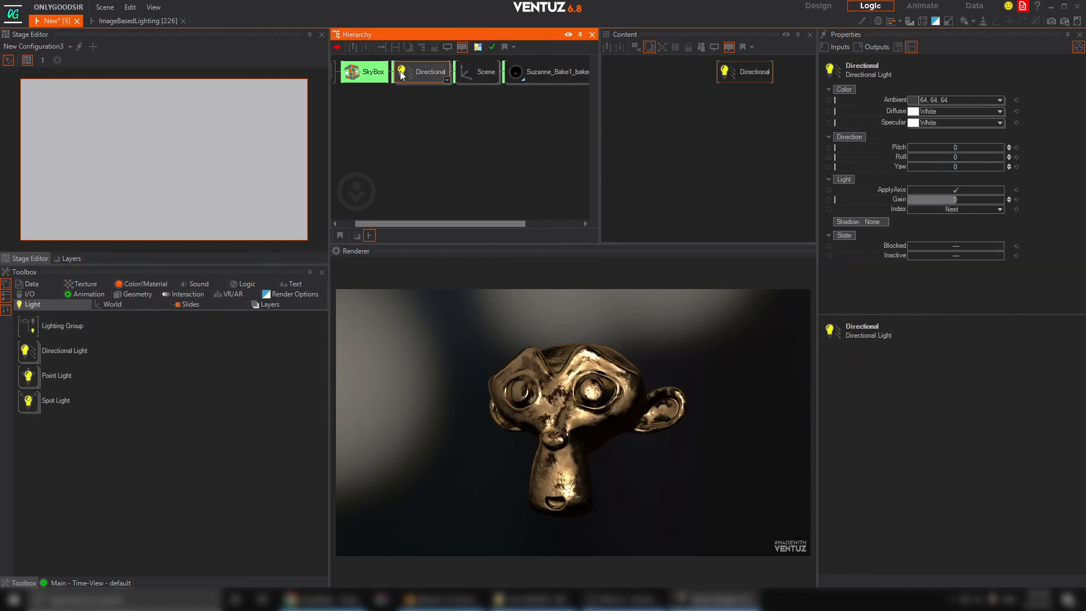
left_click_drag(952, 166, 923, 169)
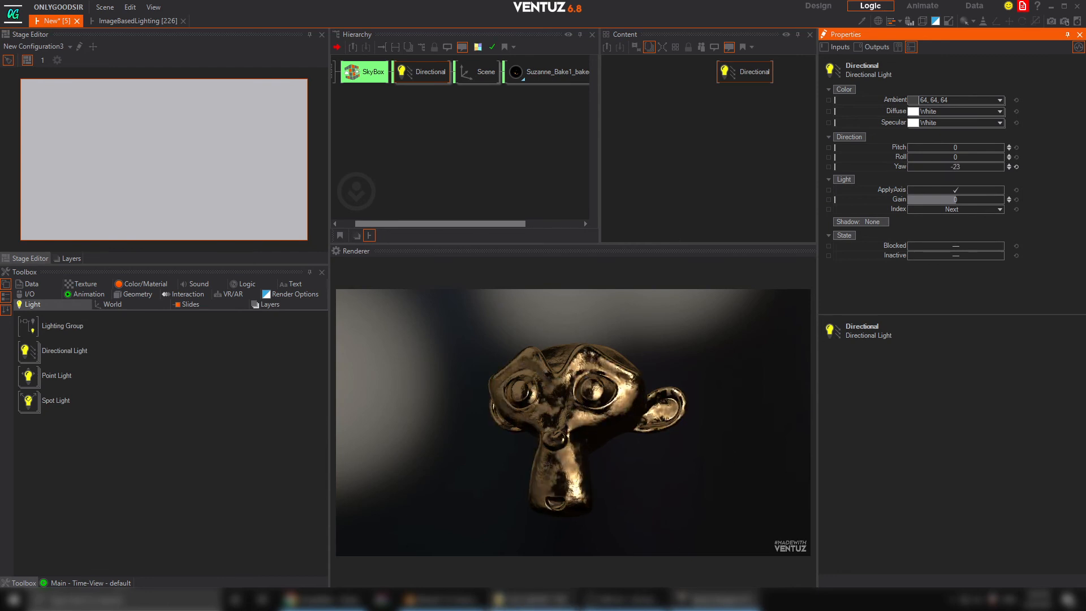
Switch to File Explorer and open the Blender 2.92 folder in C: > Program Files > Blender Foundation.
left_click(533, 599)
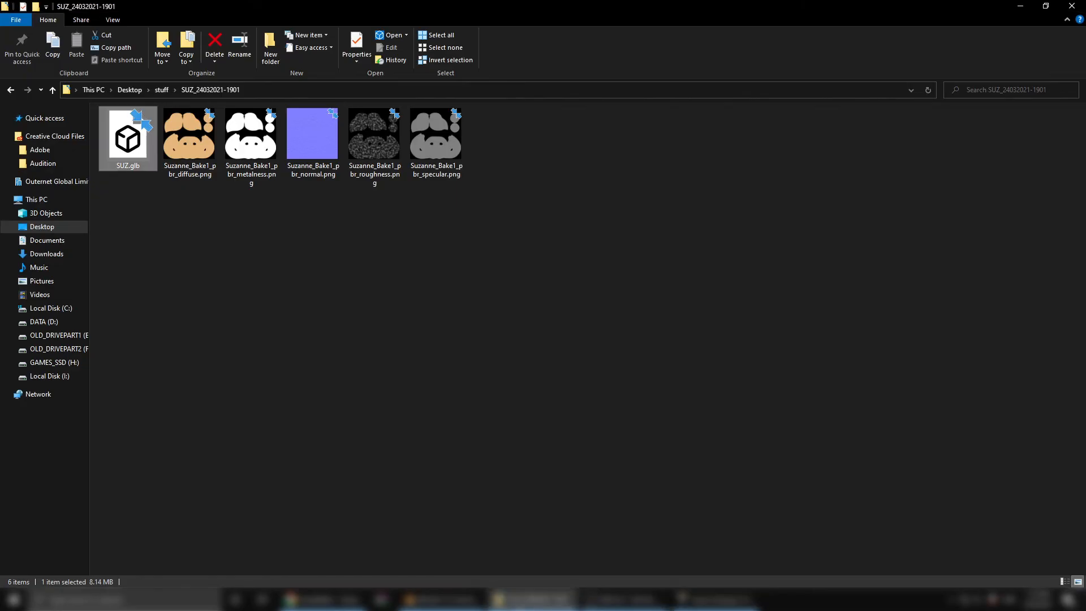
left_click(48, 308)
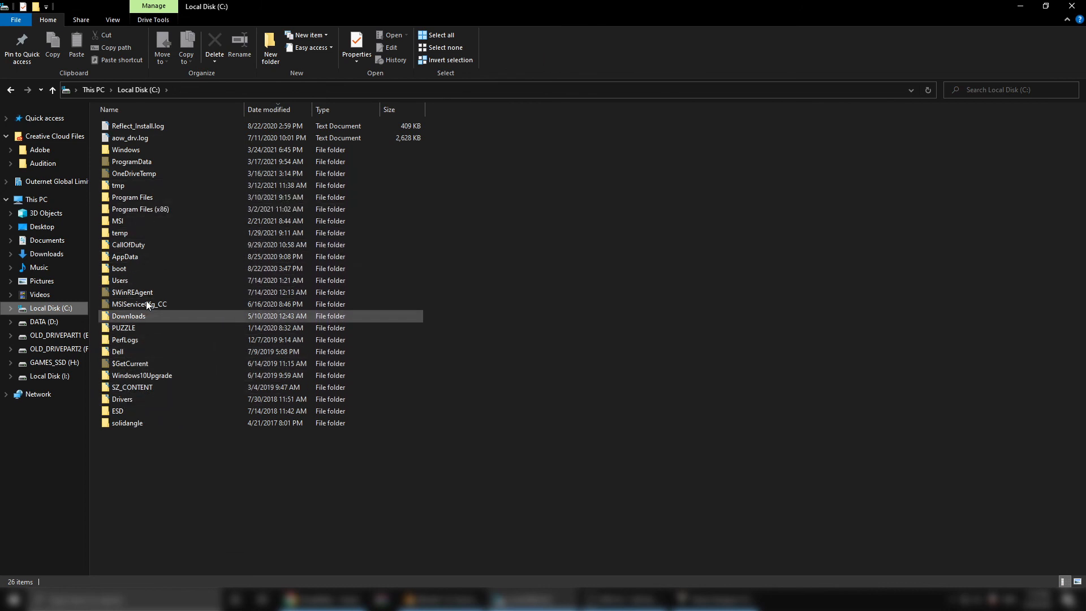
left_click(161, 199)
double_click(161, 200)
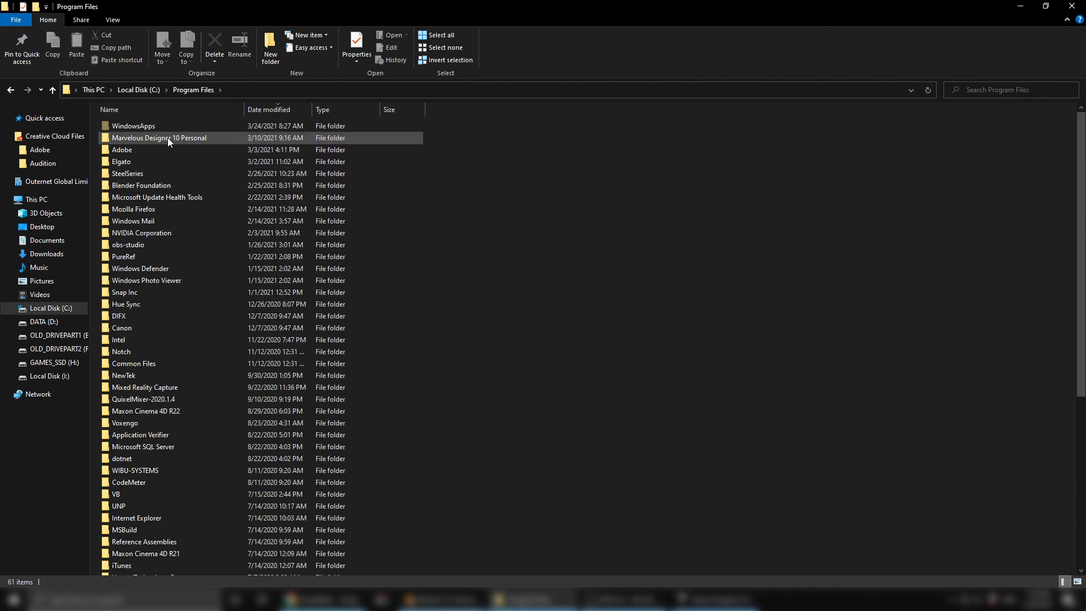
double_click(148, 187)
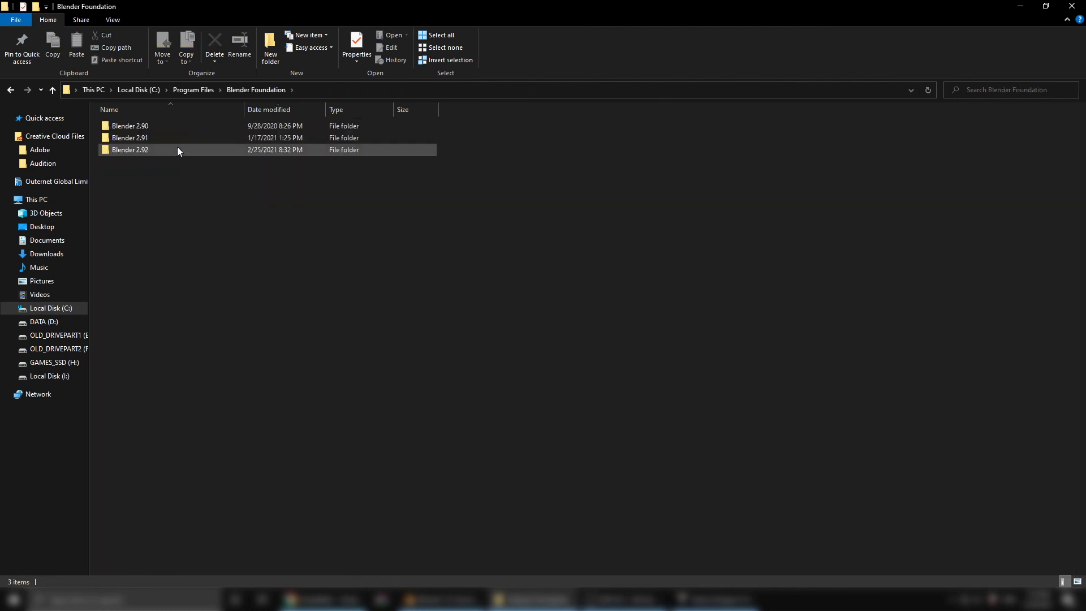
left_click(152, 150)
double_click(152, 151)
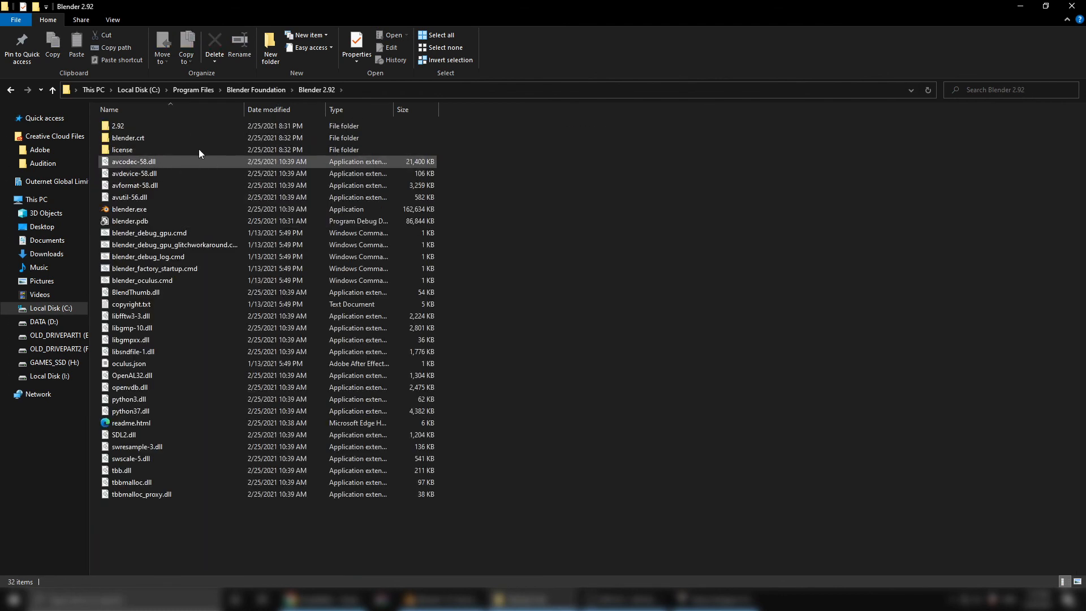
Open the 2.92 > datafiles > studiolights > world folder and look through its EXR environment files, including interior.exr and night.exr.
double_click(137, 127)
double_click(138, 127)
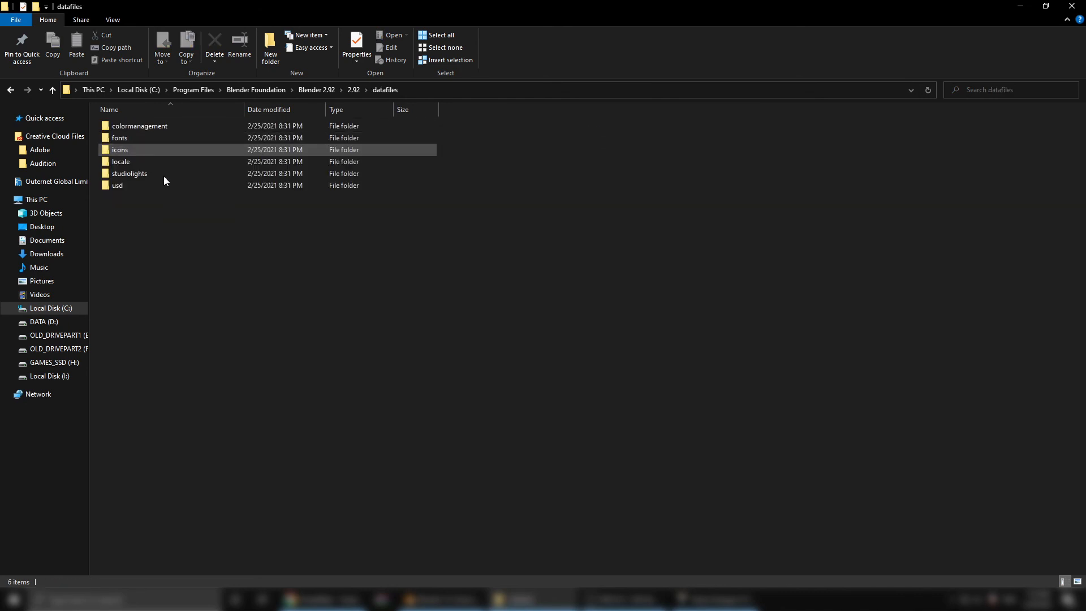
double_click(128, 174)
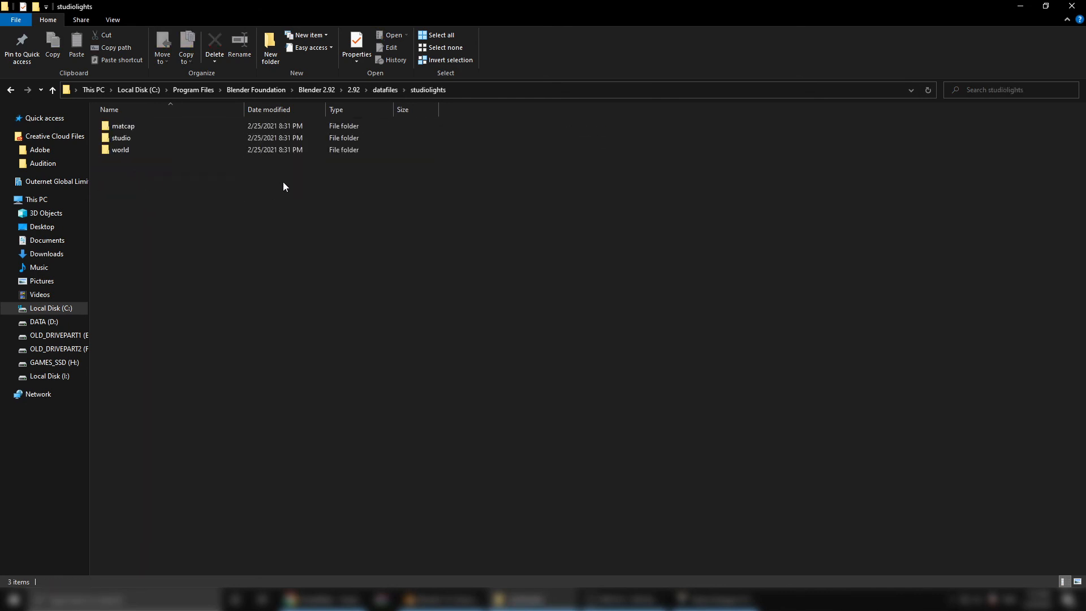
double_click(125, 148)
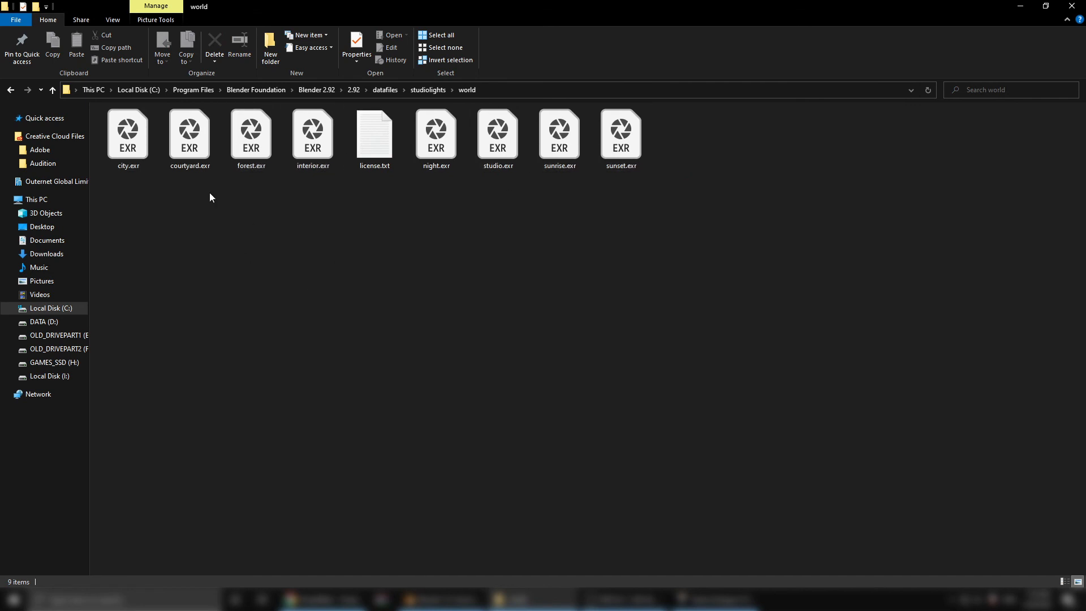
left_click(225, 148)
left_click(288, 145)
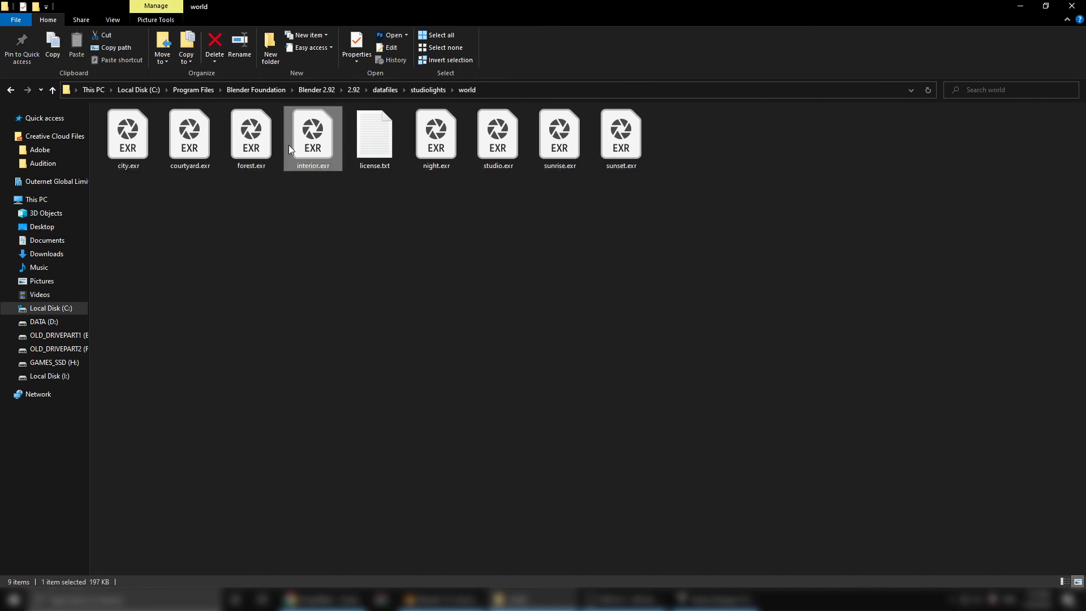
left_click(447, 149)
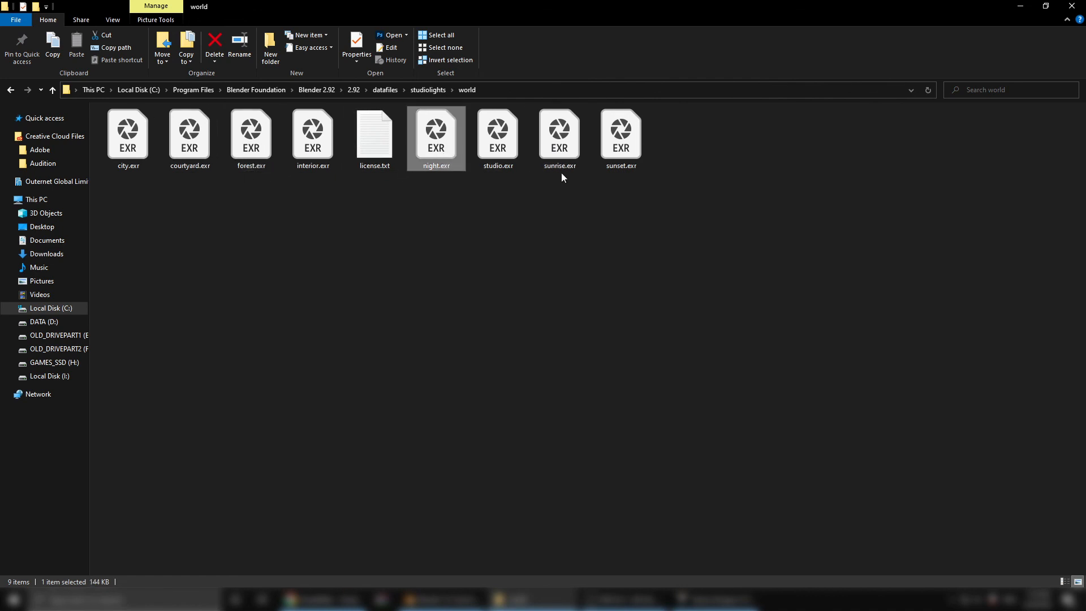
Close the File Explorer window to return to Ventuz and set the Directional Light's pitch to -7 and yaw to -21.
left_click(1075, 5)
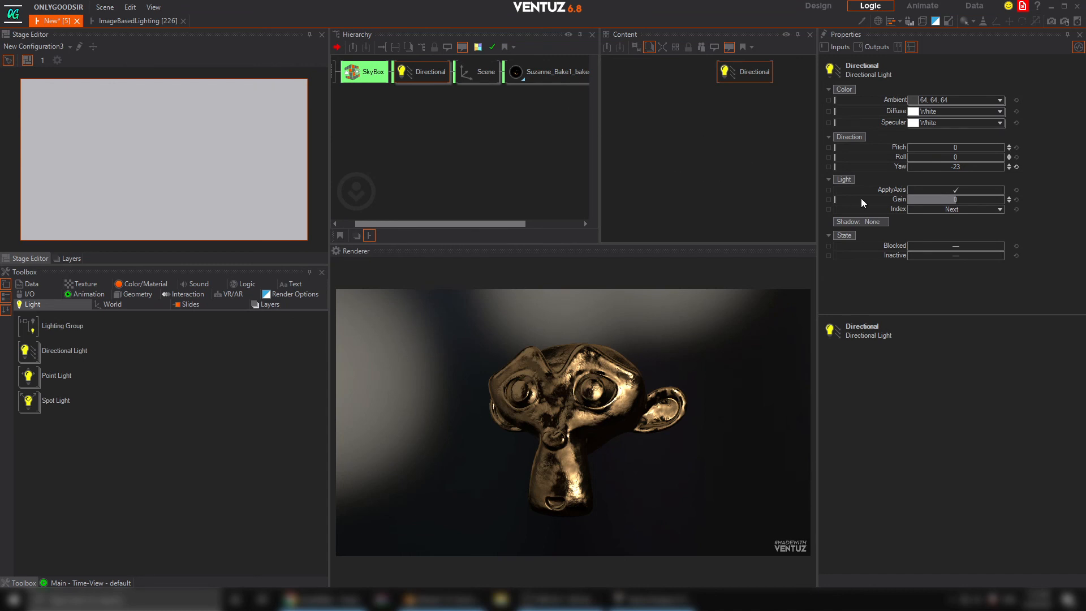
left_click_drag(957, 168, 824, 131)
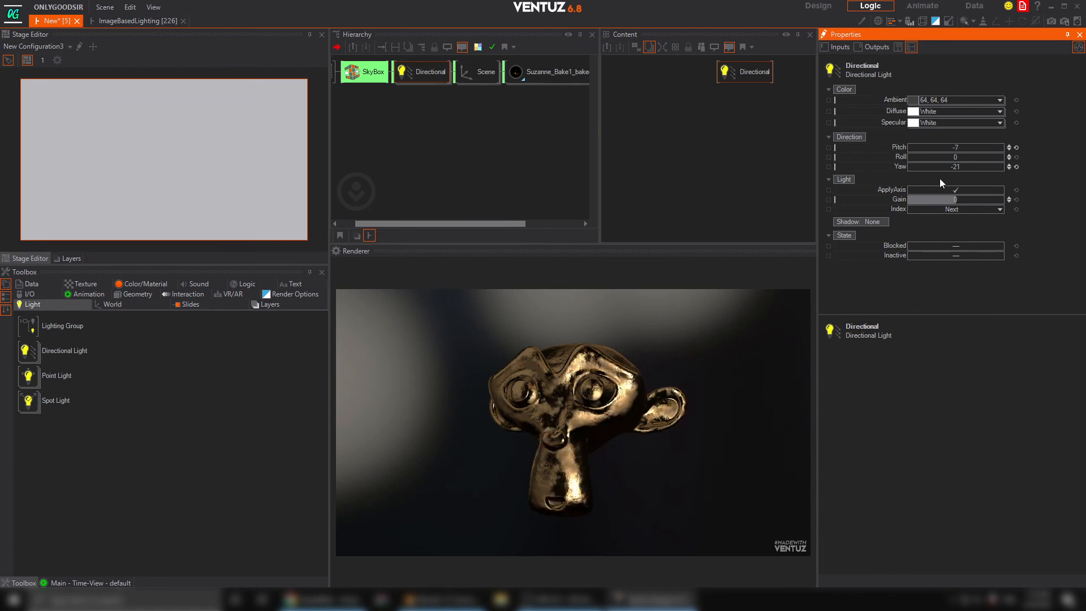
Give the Directional Light an orange diffuse colour of 252, 110, 2, a light-blue specular colour of 105, 236, 251, pitch -194 and yaw -74.
left_click(1000, 112)
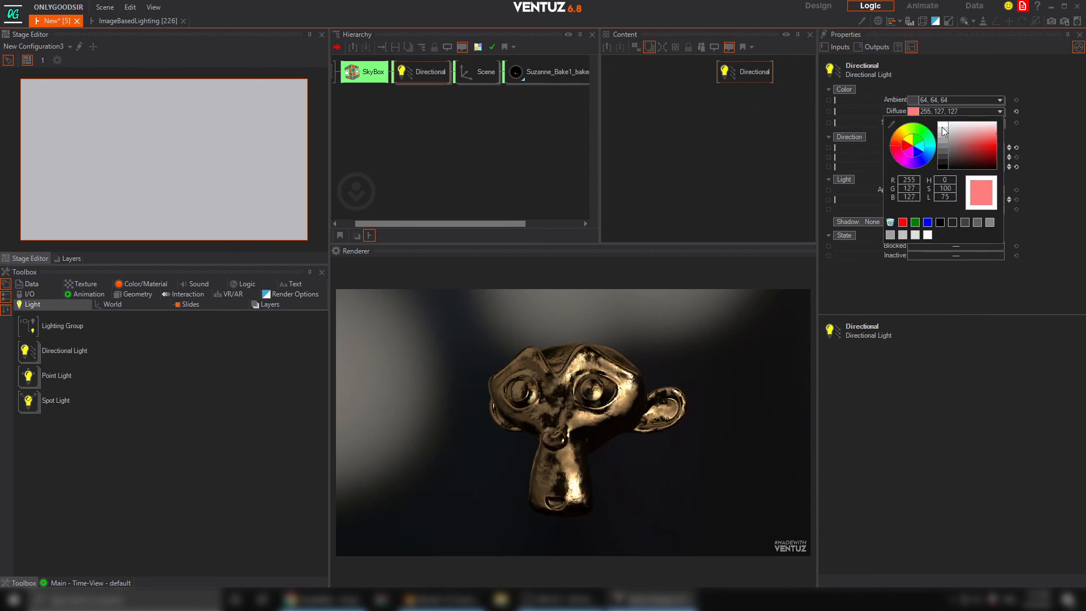
left_click(901, 143)
mouse_move(996, 146)
left_mouse_down()
mouse_move(974, 144)
mouse_move(995, 147)
left_mouse_up()
left_click(1000, 123)
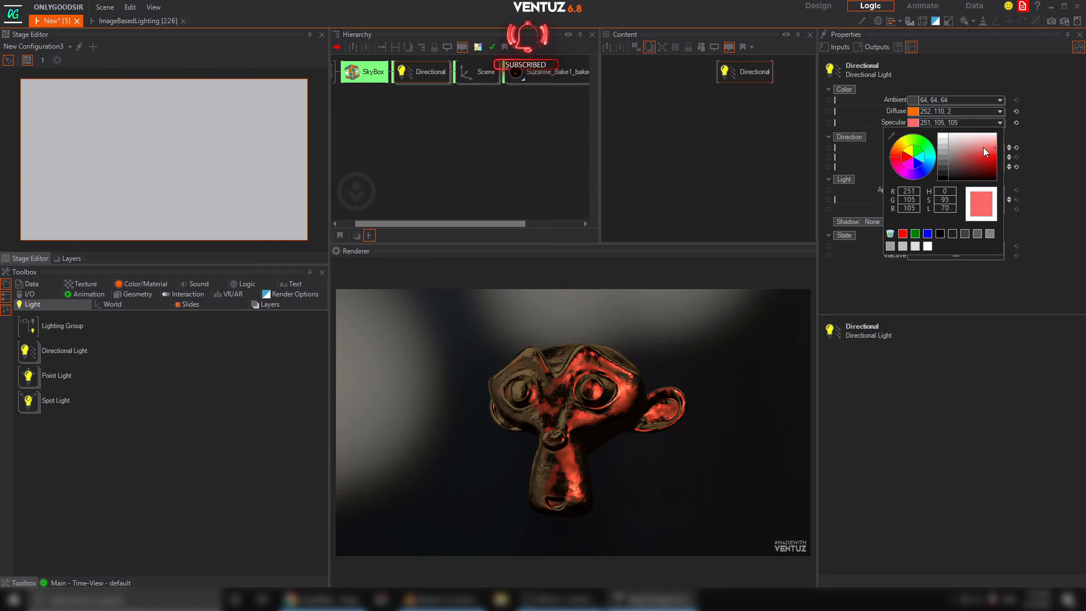
left_click_drag(901, 153, 996, 166)
left_click(1037, 133)
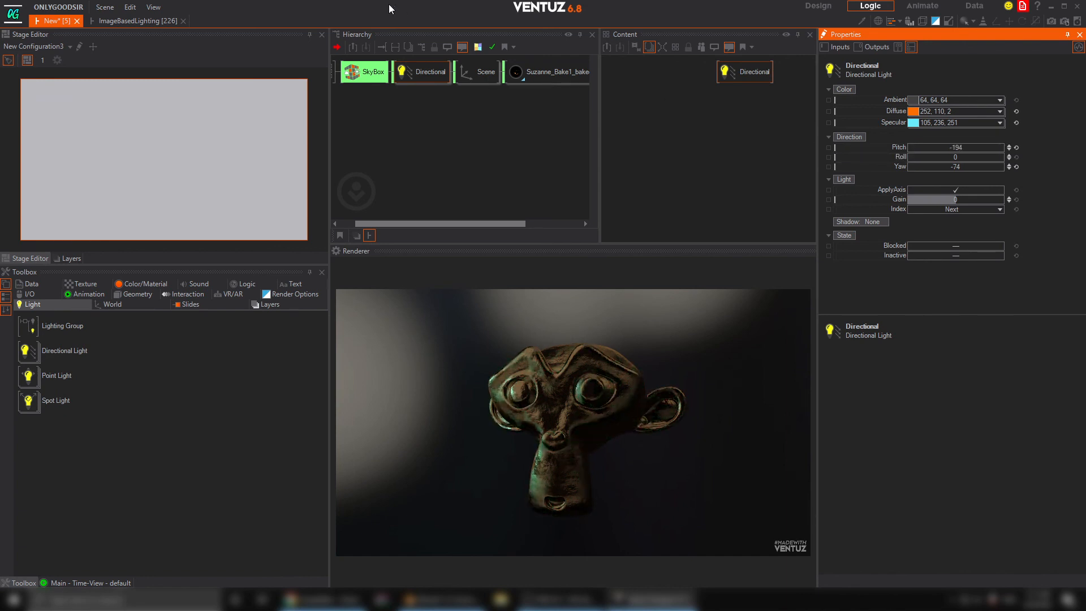
Set the Scene axis's Y rotation to -324 and minimise Ventuz to switch to Blender.
left_click(465, 73)
mouse_move(959, 153)
left_mouse_down()
mouse_move(907, 156)
mouse_move(987, 149)
mouse_move(971, 149)
mouse_move(971, 120)
mouse_move(977, 142)
mouse_move(989, 142)
mouse_move(953, 140)
mouse_move(944, 153)
mouse_move(966, 151)
left_mouse_up()
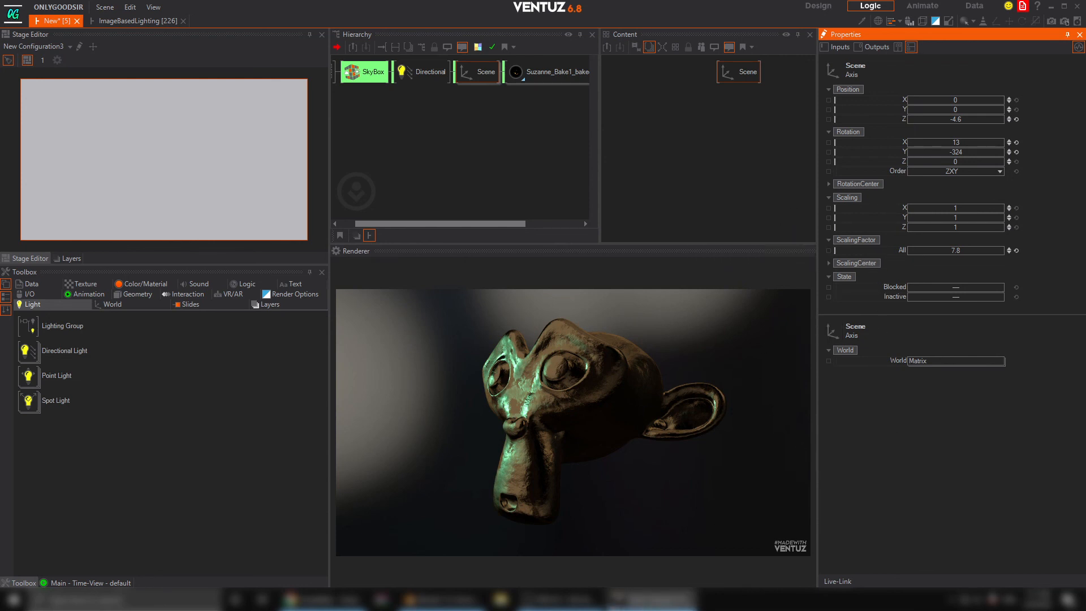
left_click(1055, 7)
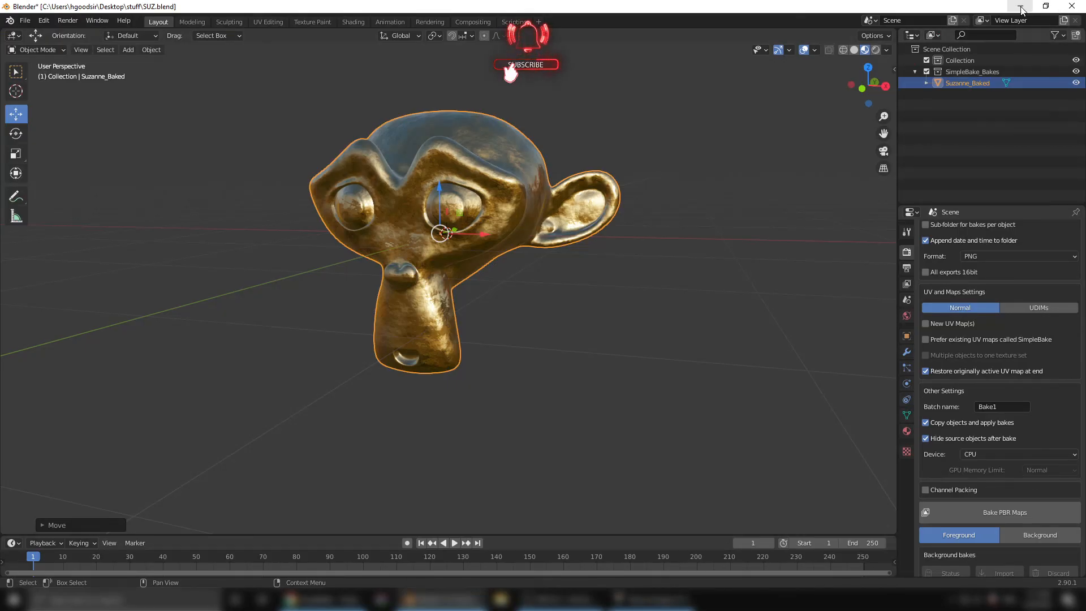